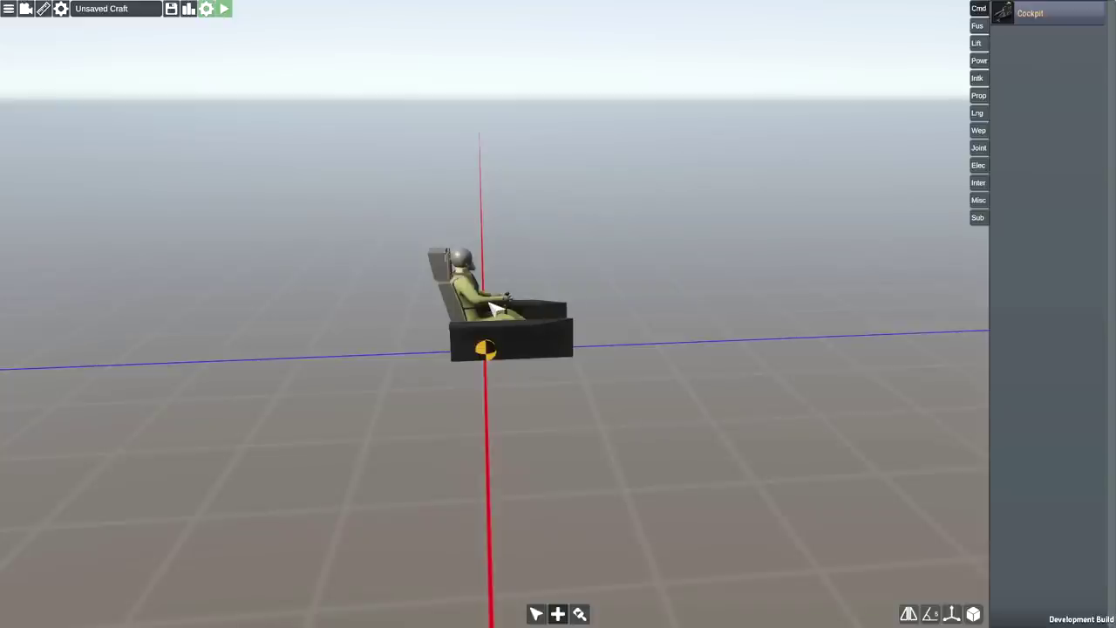
# Step: Place a procedural fuselage section centred over the pilot's cockpit with mirroring turned off
pyautogui.moveTo(596, 287); pyautogui.dragTo(590, 309)
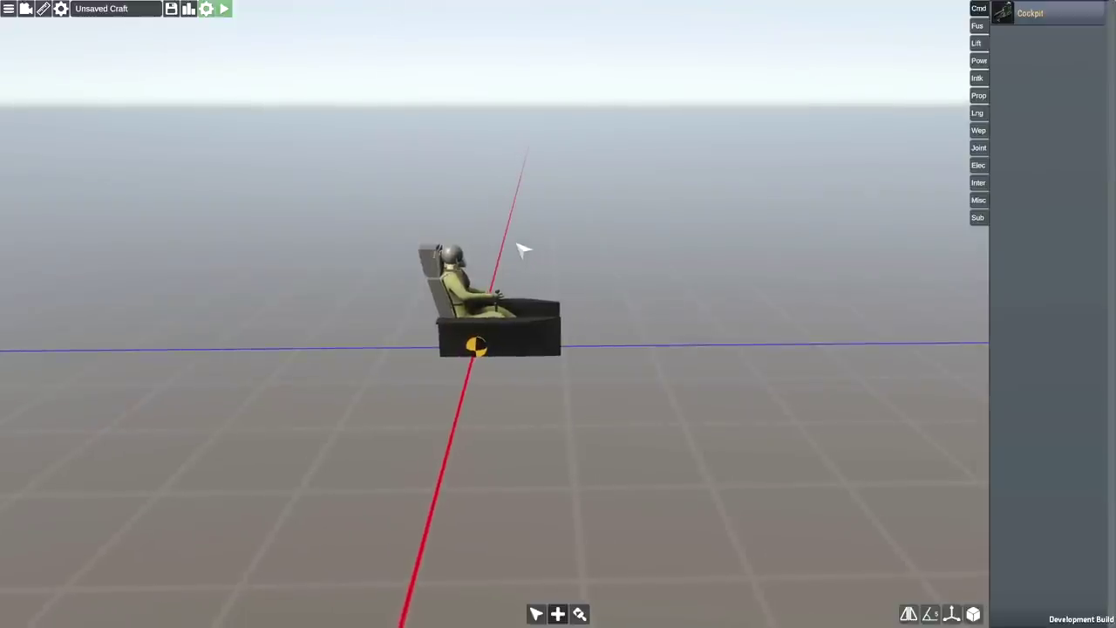
pyautogui.moveTo(498, 261); pyautogui.dragTo(460, 242)
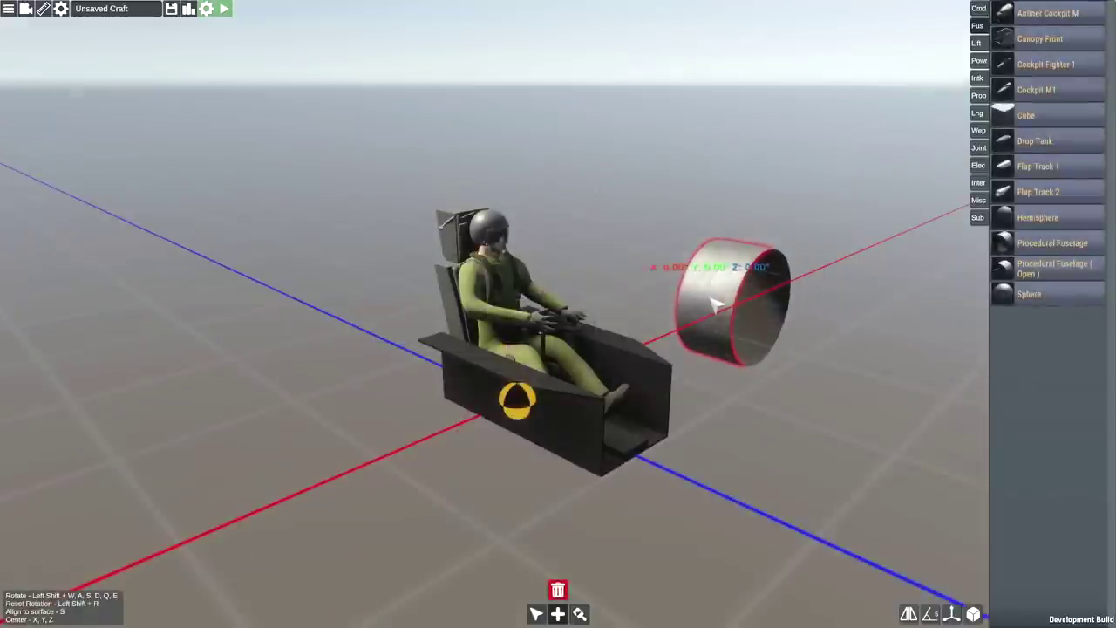
pyautogui.moveTo(717, 302); pyautogui.dragTo(654, 285)
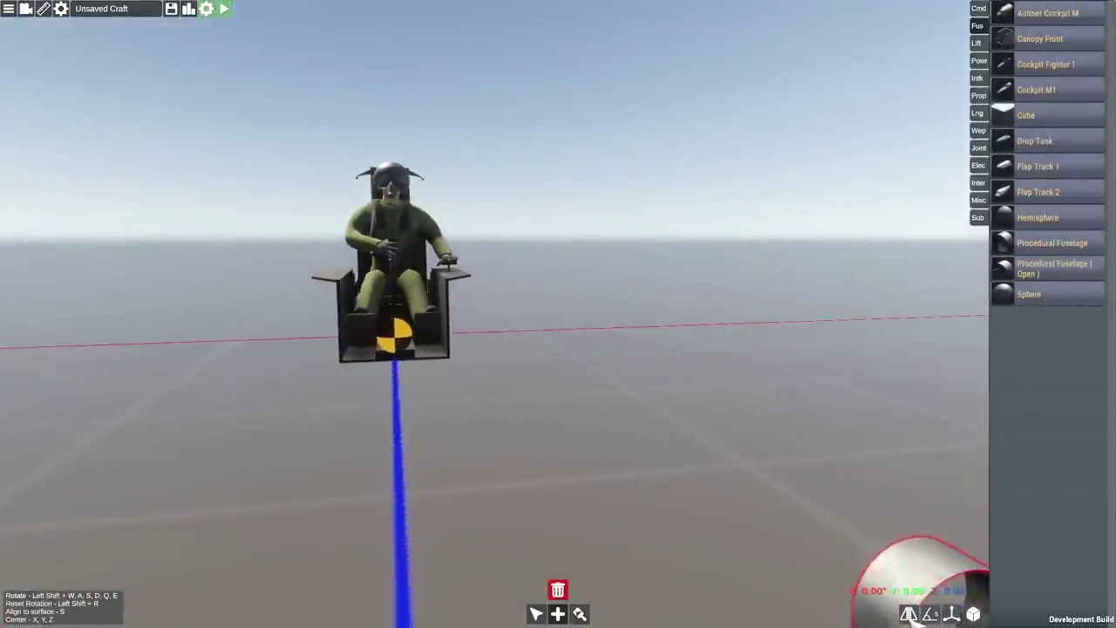
pyautogui.click(909, 616)
pyautogui.moveTo(732, 383); pyautogui.dragTo(719, 294)
pyautogui.click(513, 245)
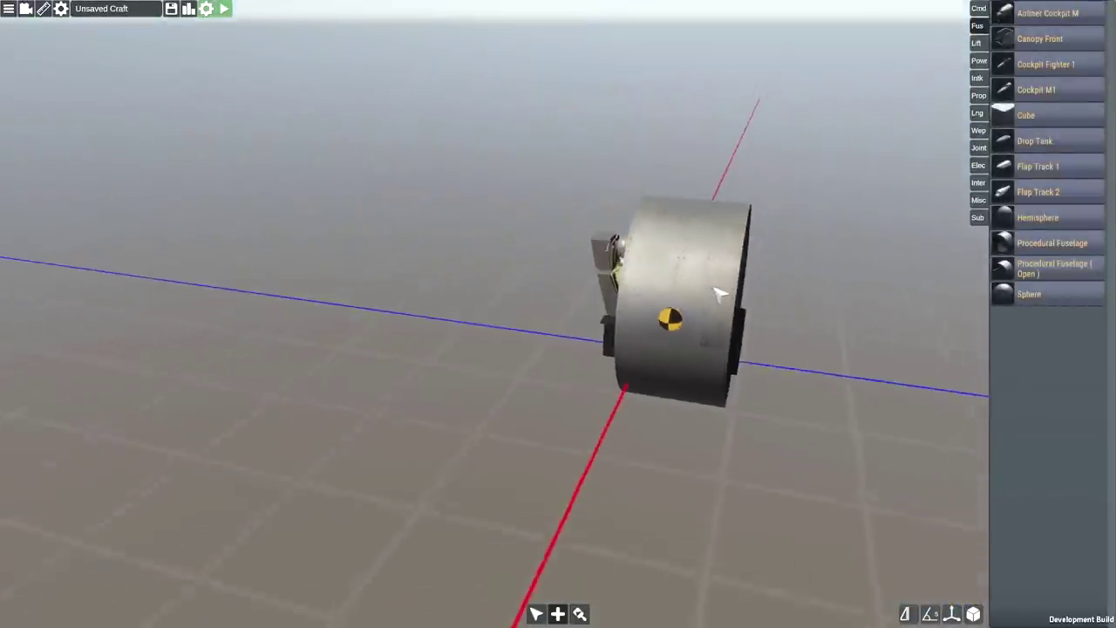
# Step: Open the fuselage in the cross-section editor and scale segment 0 to 0.6 in both X and Y
pyautogui.click(719, 295)
pyautogui.click(1004, 358)
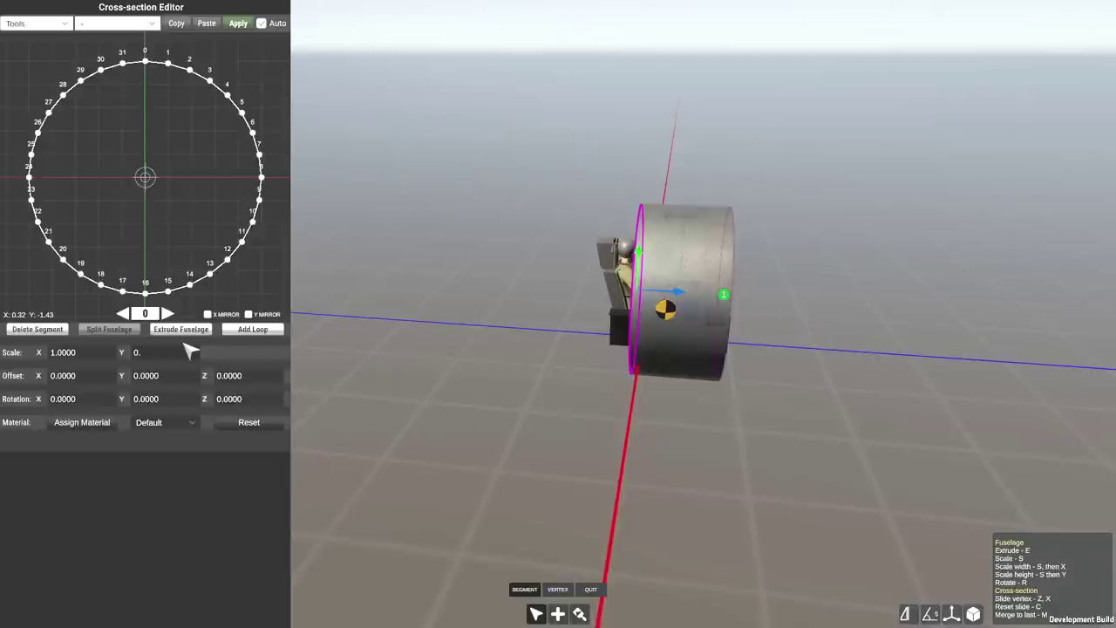
pyautogui.press('Return')
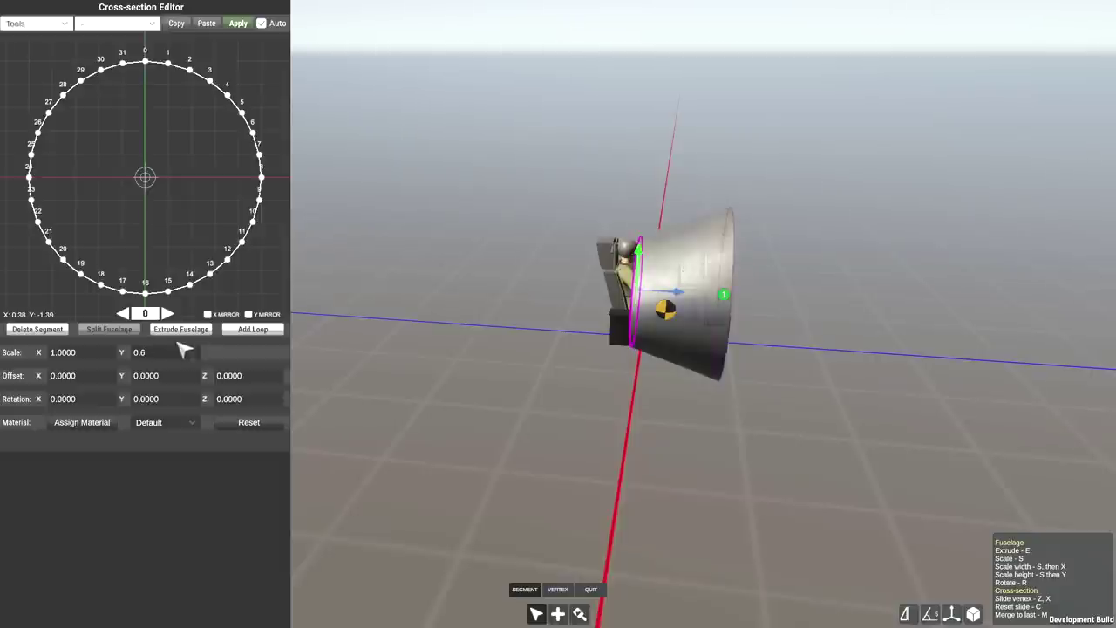
pyautogui.write('0.6')
pyautogui.press('Return')
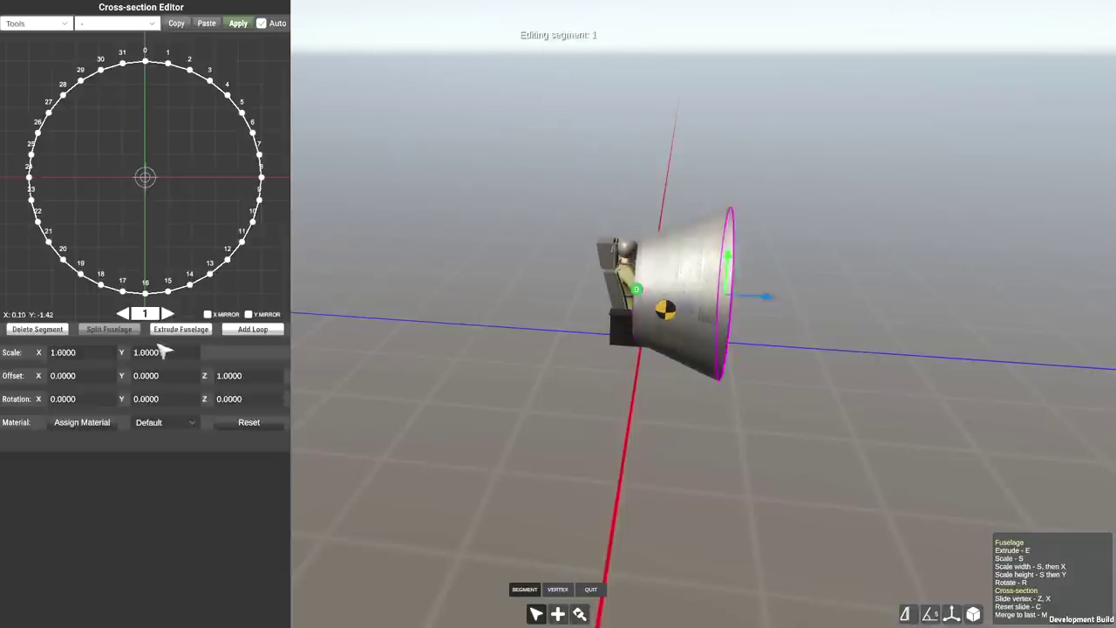
# Step: Scale fuselage segment 1 to 0.6 in both X and Y and close the cross-section editor
pyautogui.write('6')
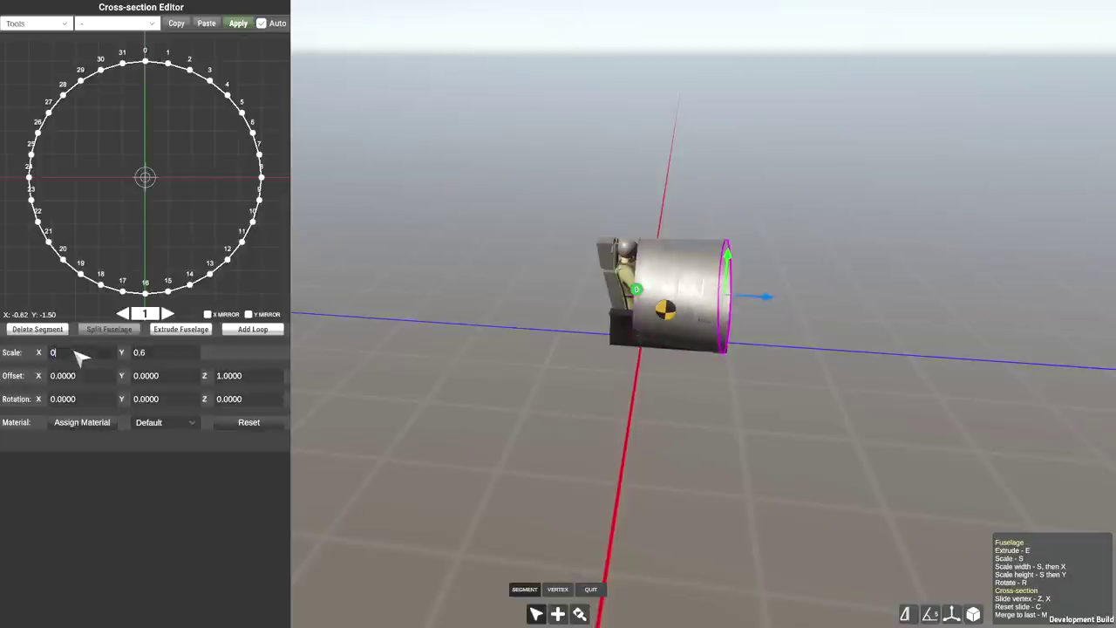
pyautogui.press('Return')
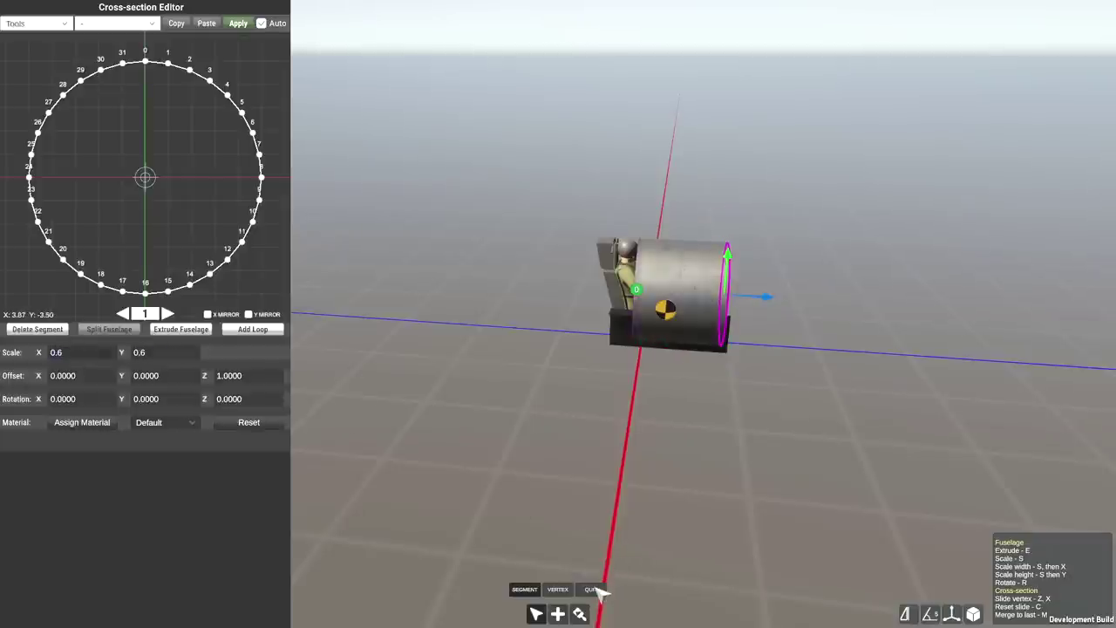
pyautogui.click(591, 589)
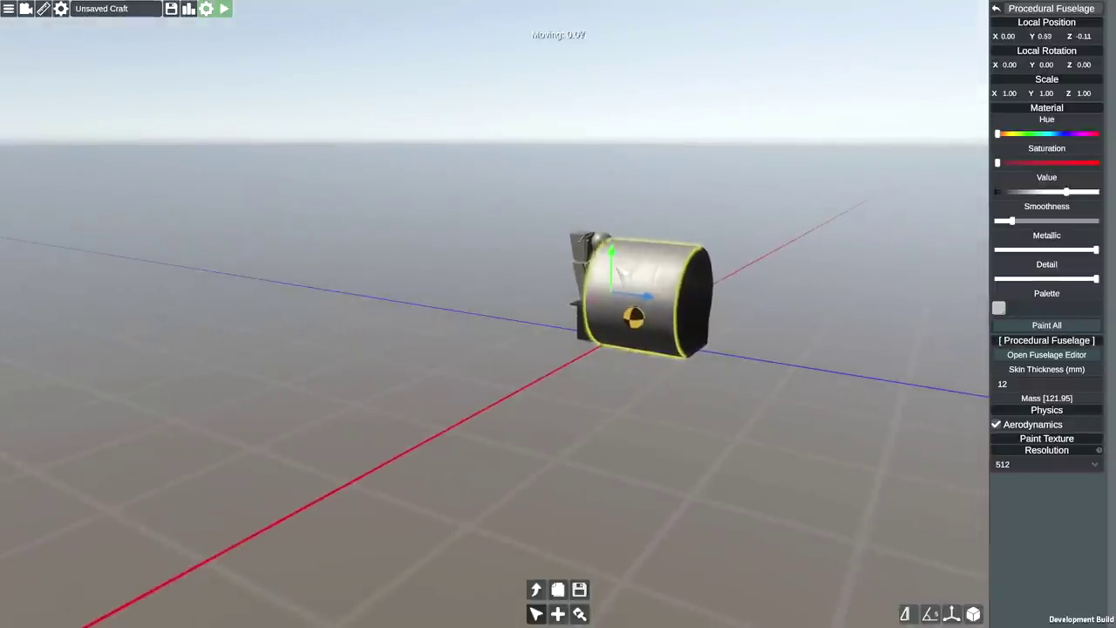
# Step: Lower the fuselage around the cockpit to a local Y position of about 0.25
pyautogui.moveTo(617, 273); pyautogui.dragTo(748, 303)
pyautogui.scroll(4, 756, 309)
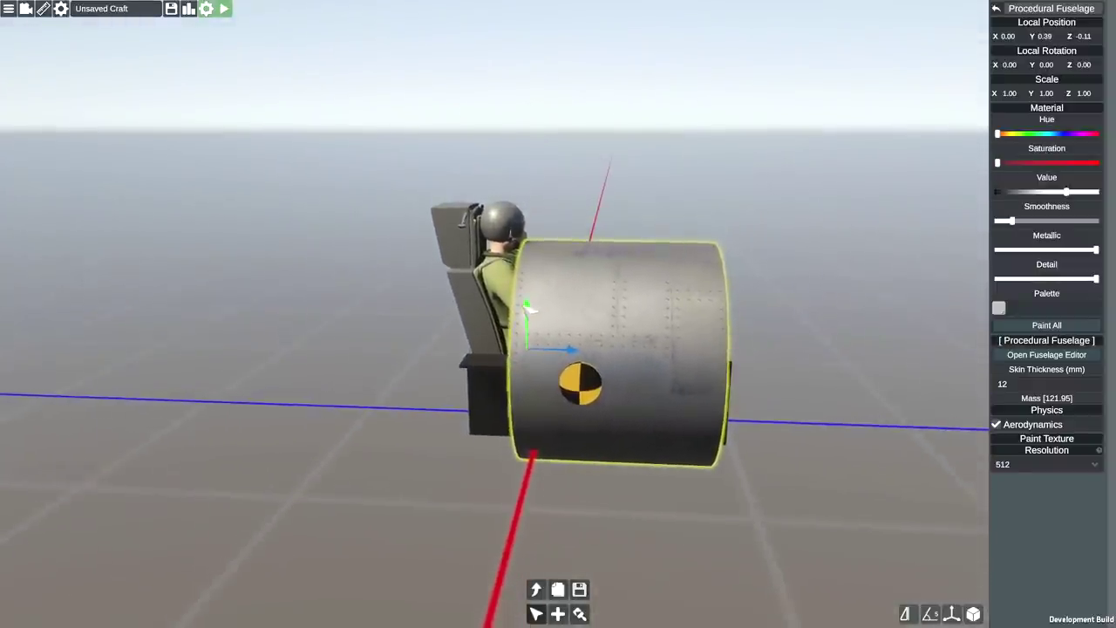
pyautogui.moveTo(528, 307); pyautogui.dragTo(542, 377)
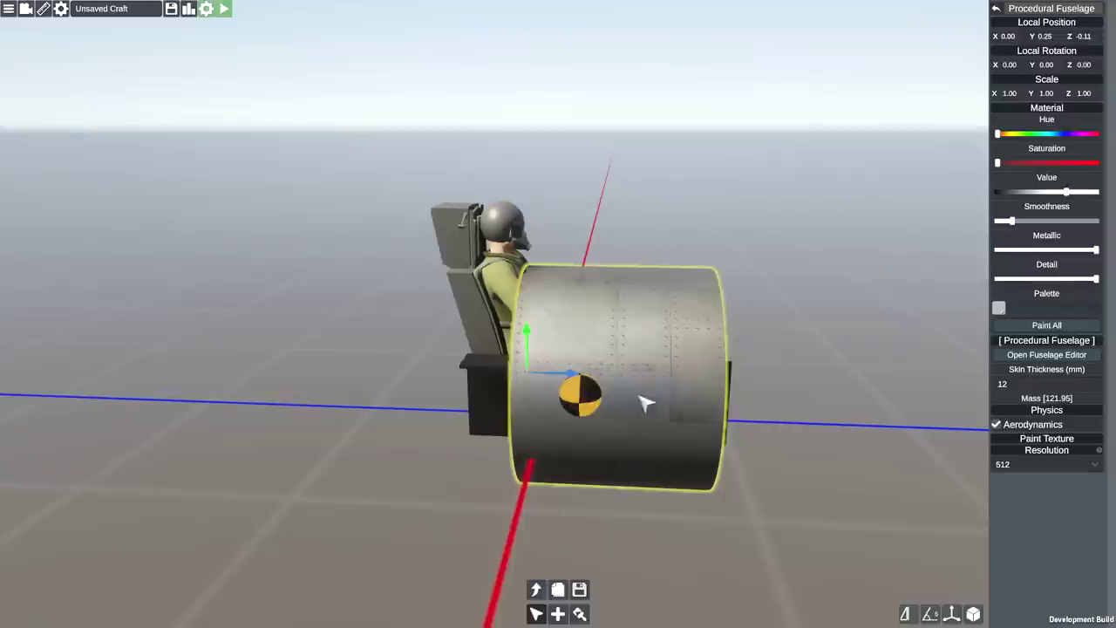
# Step: Lengthen the fuselage by moving its front segment to a Z offset of about 1.09 and its rear segment to about -0.38
pyautogui.click(1045, 355)
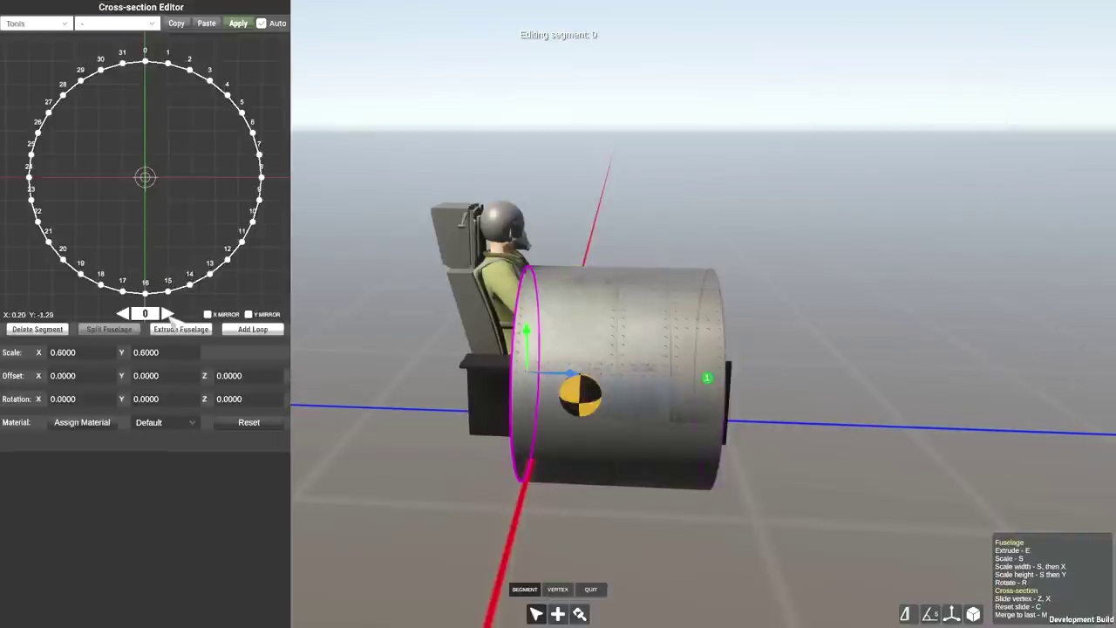
pyautogui.moveTo(766, 384); pyautogui.dragTo(795, 386)
pyautogui.click(527, 372)
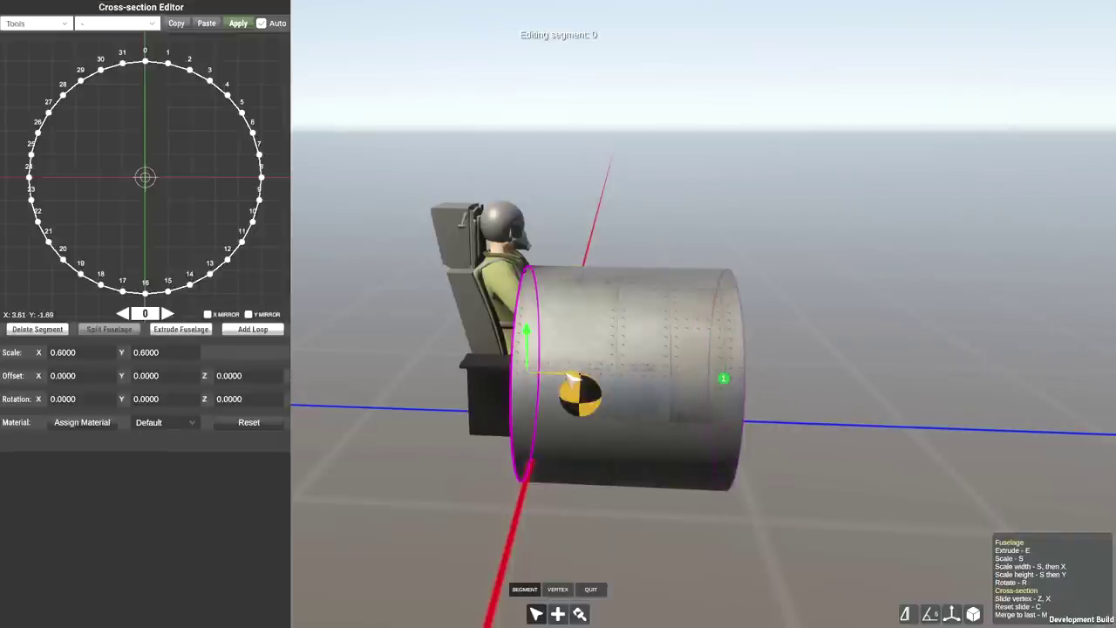
pyautogui.moveTo(558, 379); pyautogui.dragTo(414, 375)
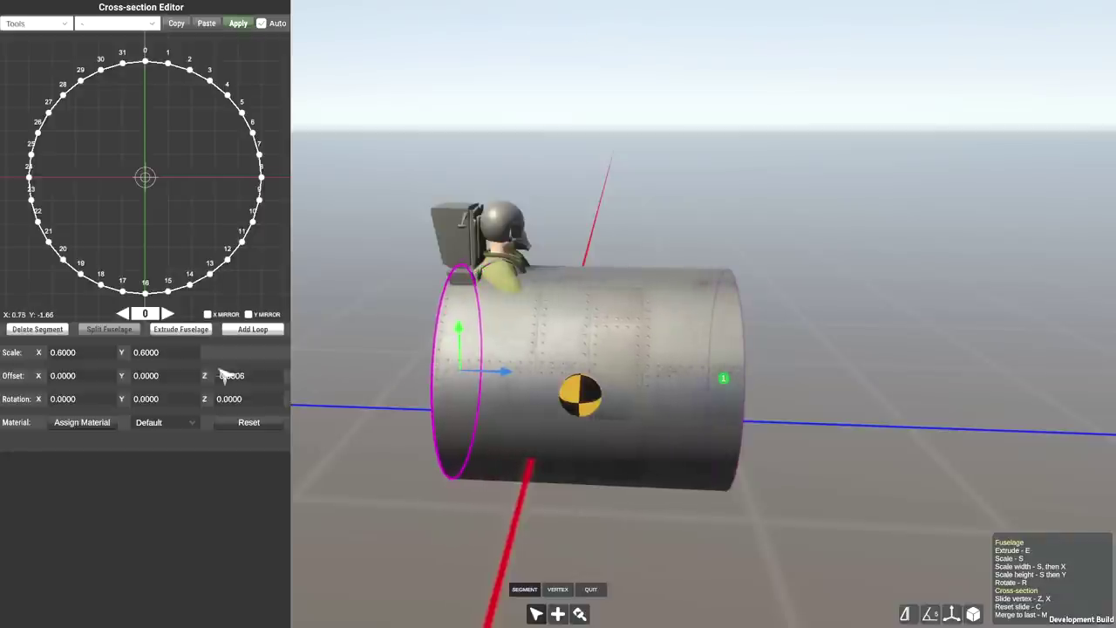
# Step: Extrude a short rim at each fuselage end, to a Z offset of about -0.43 at the rear and 1.12 at the front
pyautogui.moveTo(507, 369); pyautogui.dragTo(486, 367)
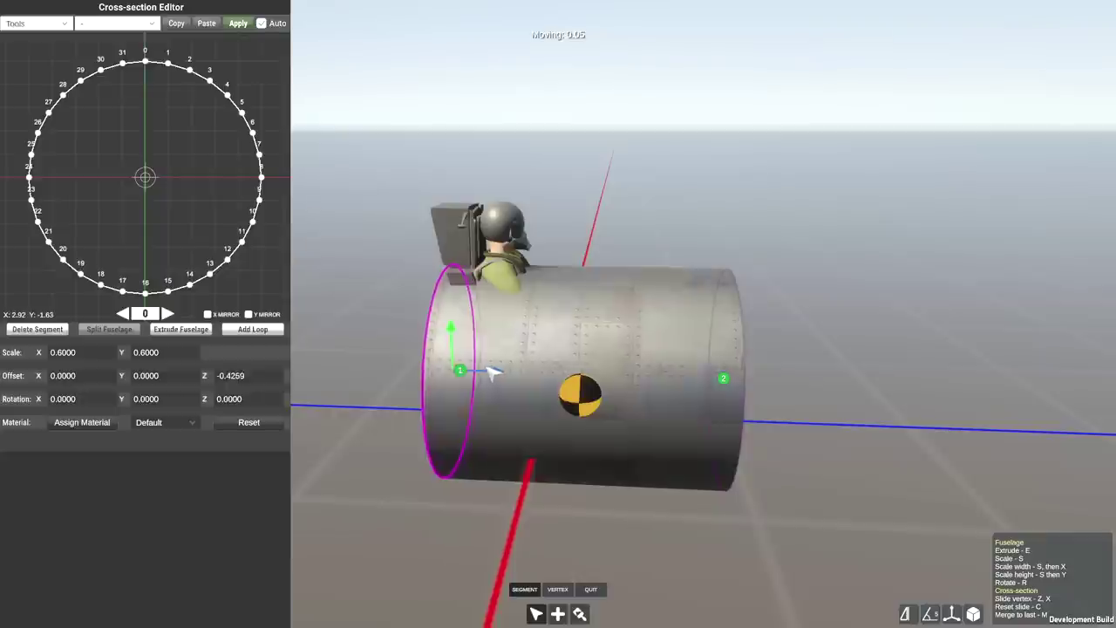
pyautogui.click(725, 379)
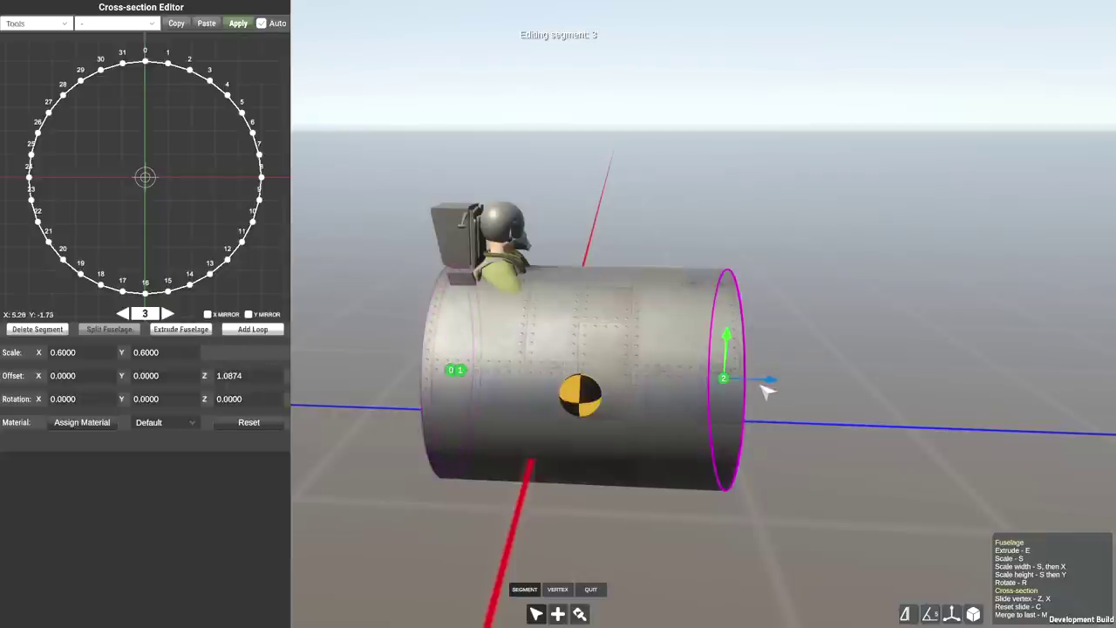
pyautogui.moveTo(773, 387); pyautogui.dragTo(789, 388)
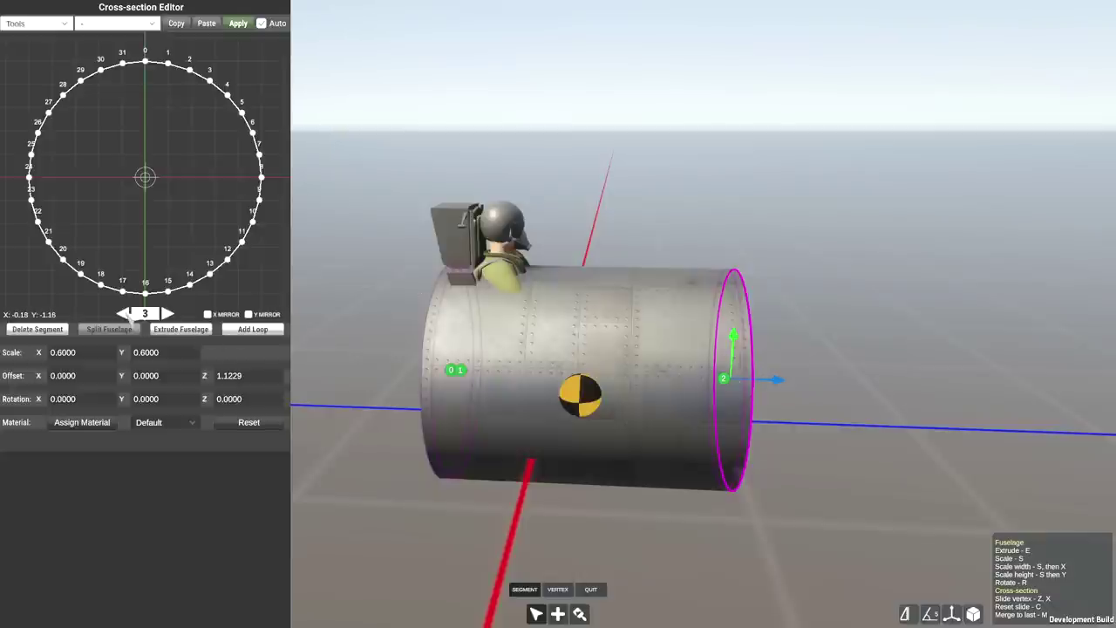
# Step: Assign the Hole material to the middle top panels of the main fuselage section above the pilot
pyautogui.click(124, 313)
pyautogui.click(556, 591)
pyautogui.moveTo(659, 440); pyautogui.dragTo(653, 511)
pyautogui.scroll(-2, 652, 511)
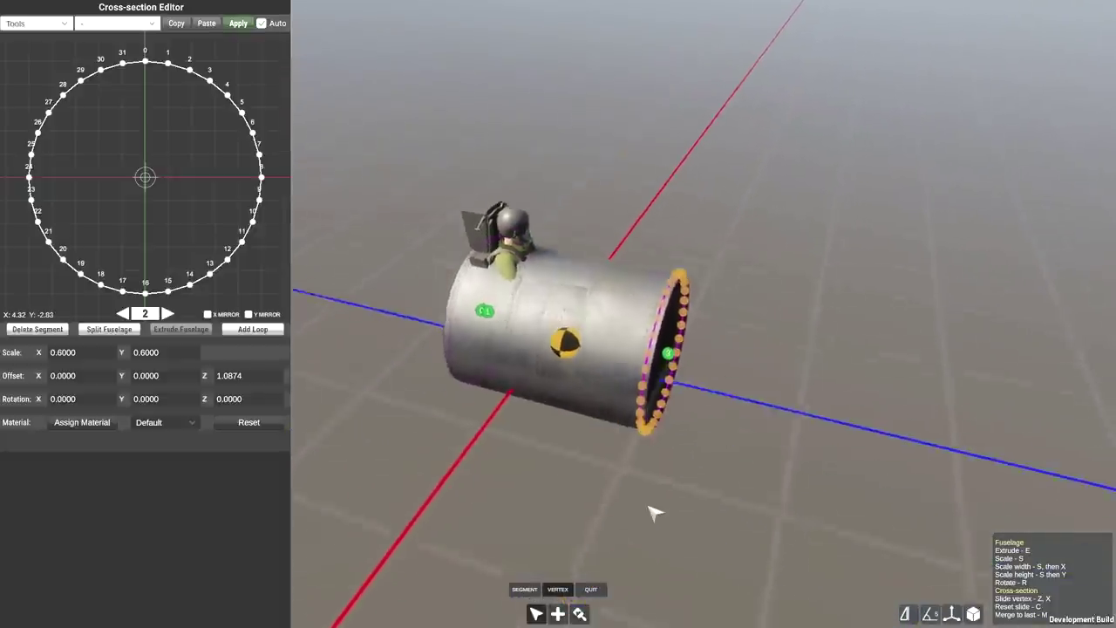
pyautogui.scroll(2, 650, 514)
pyautogui.click(531, 592)
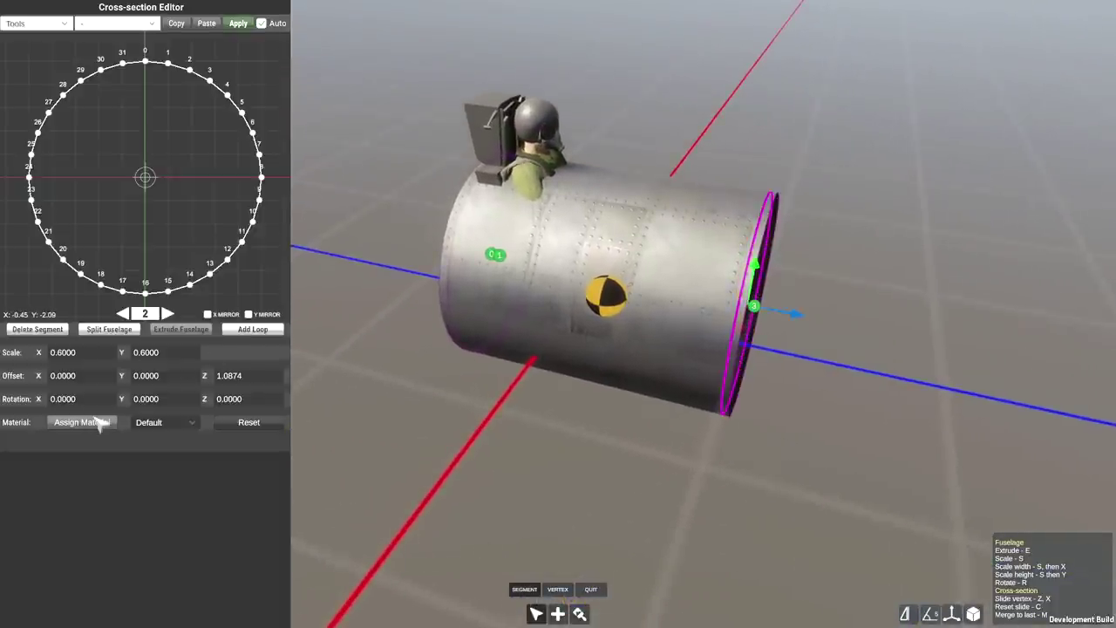
pyautogui.click(166, 461)
pyautogui.moveTo(272, 426); pyautogui.dragTo(612, 351)
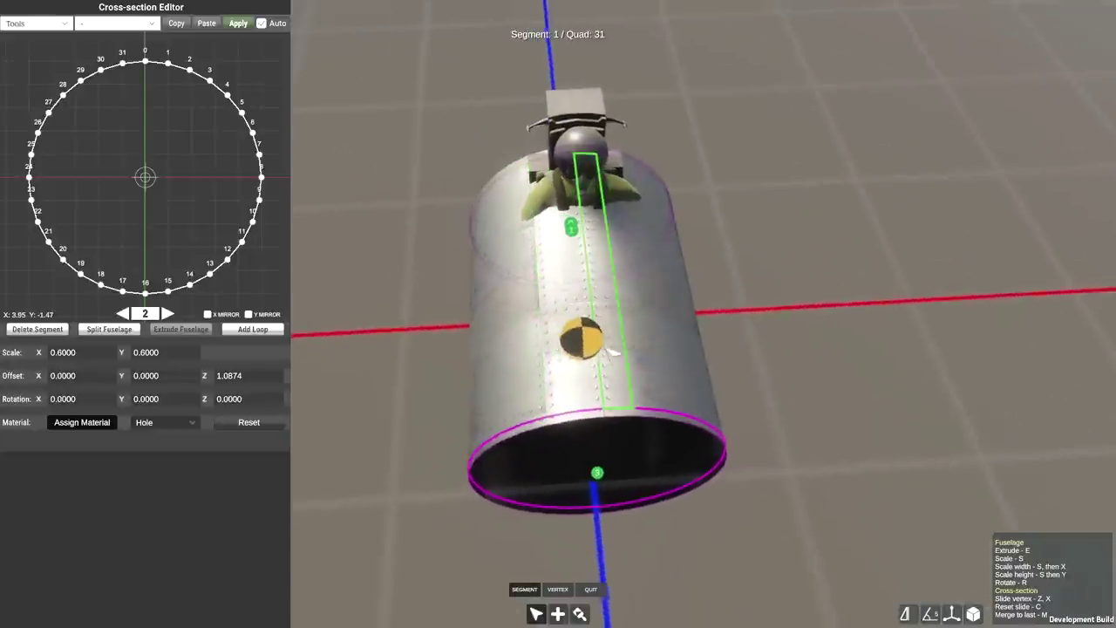
pyautogui.click(596, 347)
pyautogui.click(578, 356)
pyautogui.click(554, 368)
pyautogui.click(628, 366)
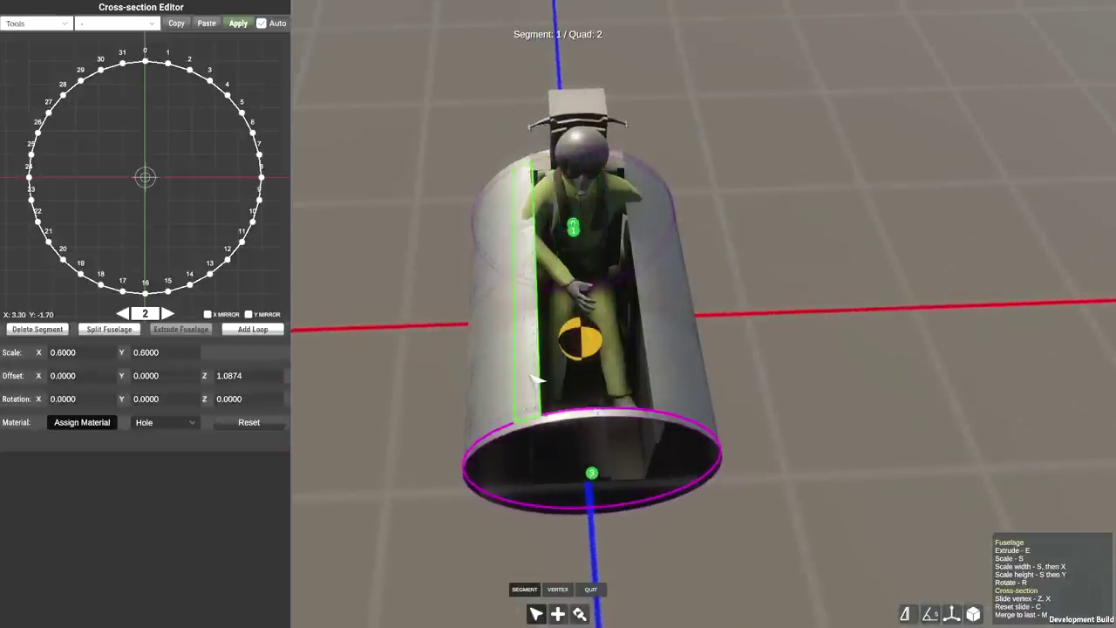
# Step: Widen the cockpit opening by assigning the Hole material to the adjacent panels on both sides
pyautogui.click(531, 378)
pyautogui.click(653, 381)
pyautogui.moveTo(636, 409); pyautogui.dragTo(601, 356)
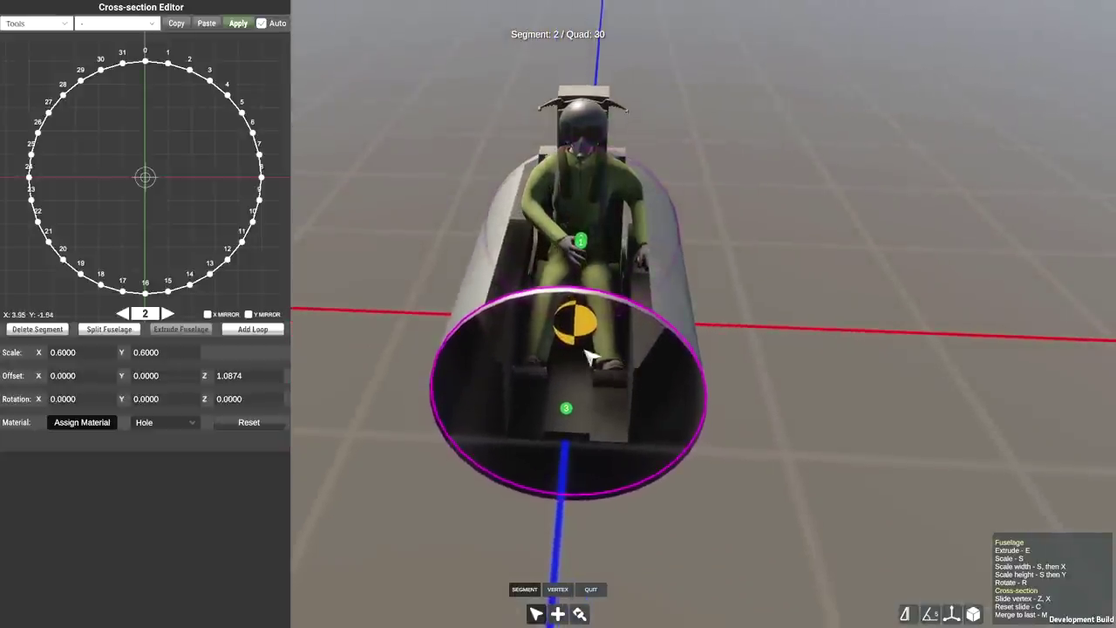
pyautogui.click(494, 290)
pyautogui.click(660, 297)
pyautogui.moveTo(582, 310); pyautogui.dragTo(643, 322)
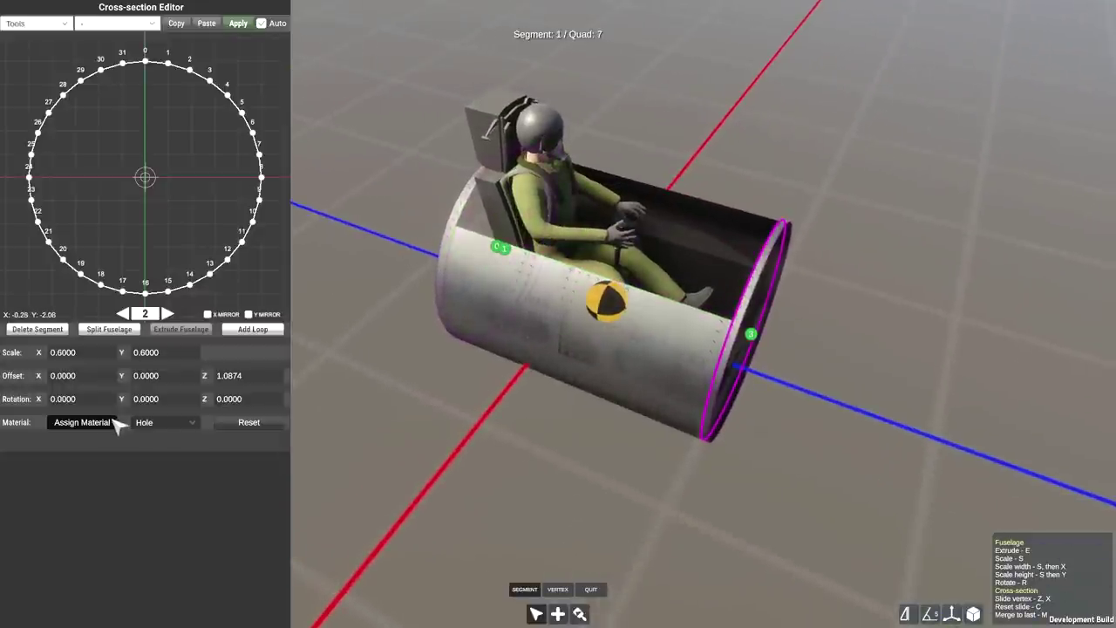
# Step: Pull the vertex pairs 28 and 4, 29 and 3, and 30 and 2 of segment 2 rearward to curve the opening's front
pyautogui.click(559, 589)
pyautogui.click(750, 302)
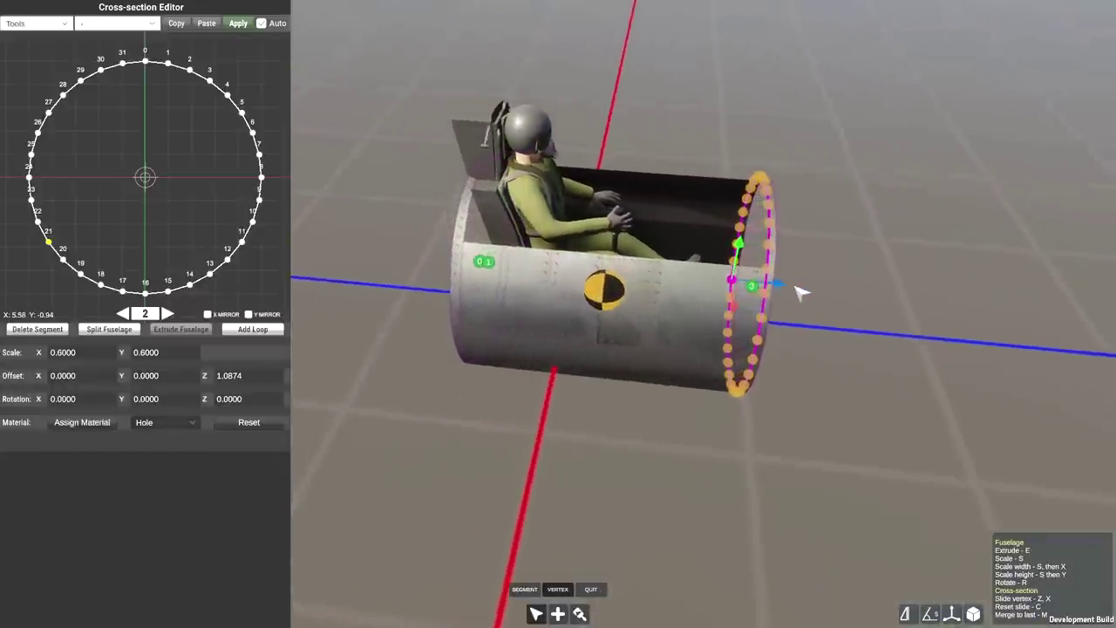
pyautogui.click(815, 197)
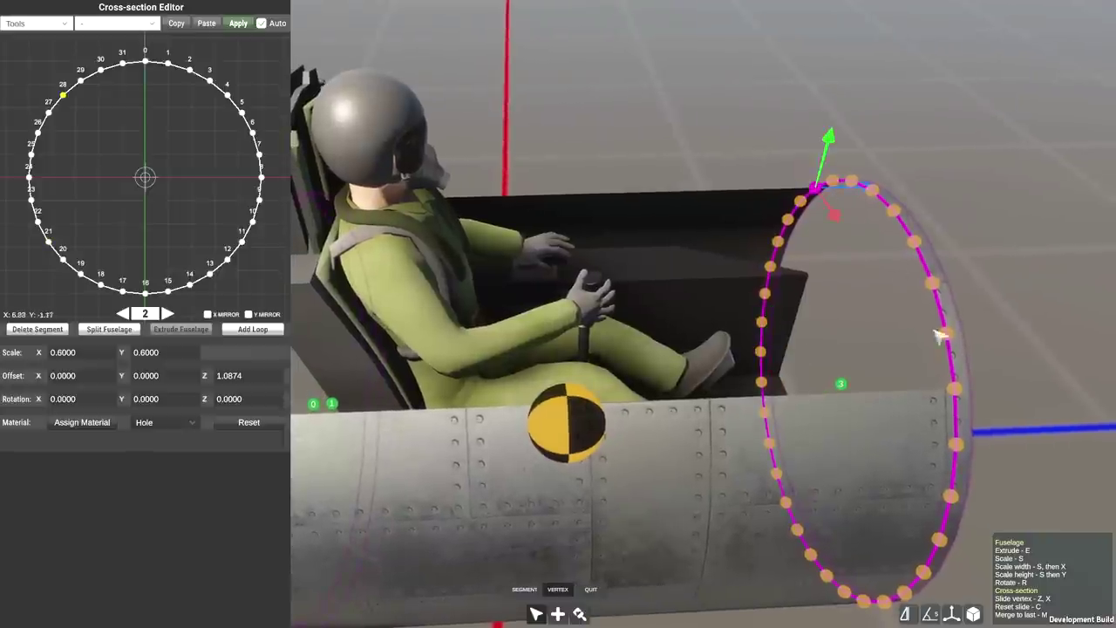
pyautogui.moveTo(916, 276); pyautogui.dragTo(721, 324)
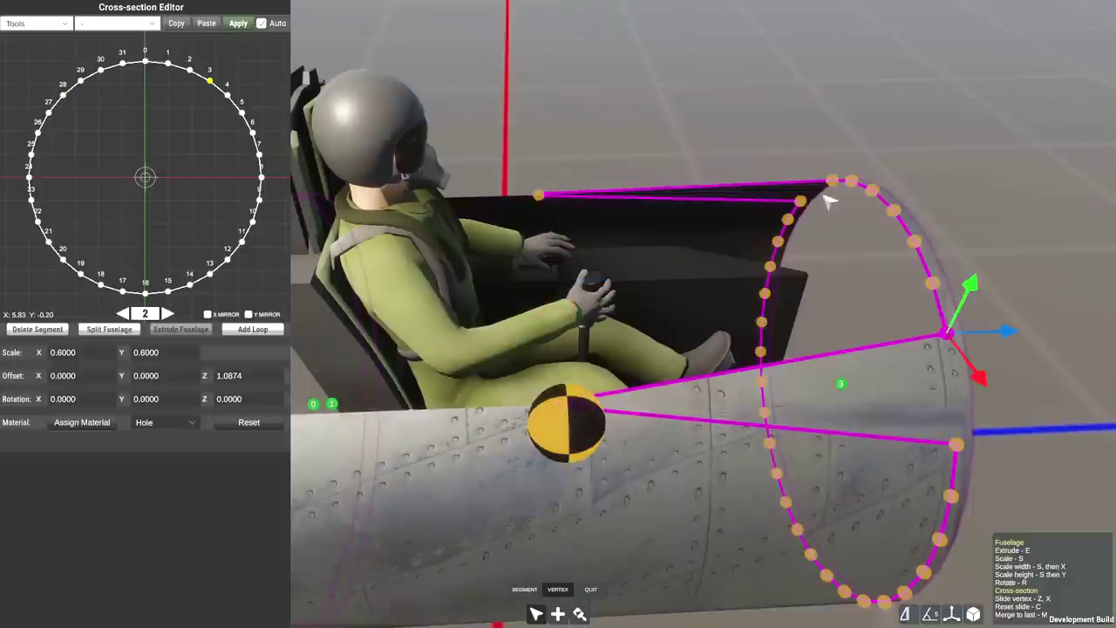
pyautogui.moveTo(940, 244); pyautogui.dragTo(294, 284)
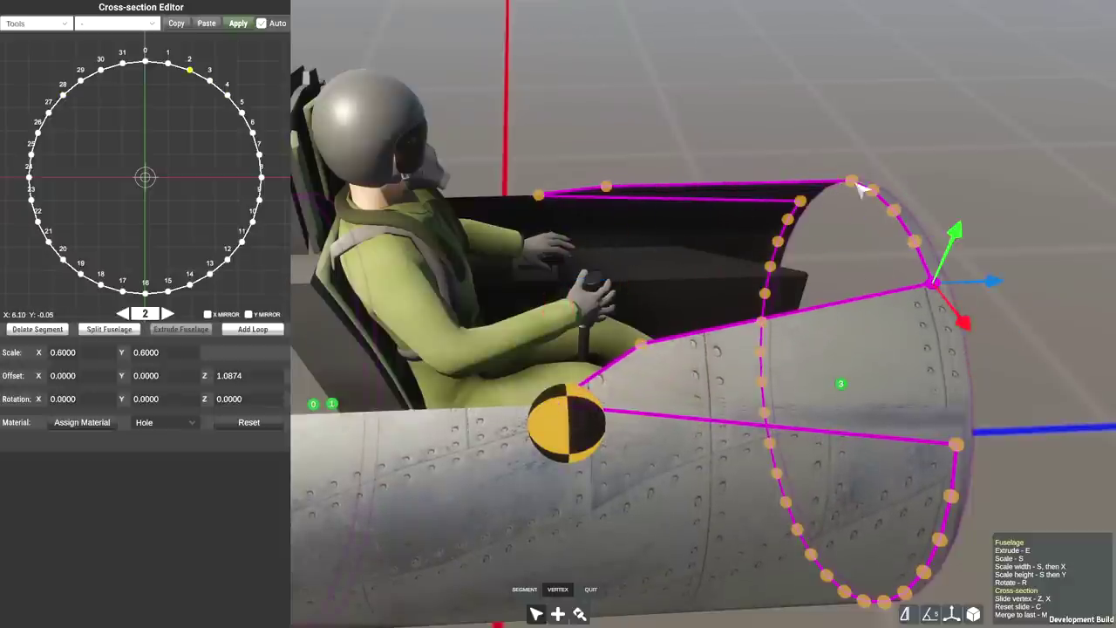
pyautogui.moveTo(937, 234); pyautogui.dragTo(398, 265)
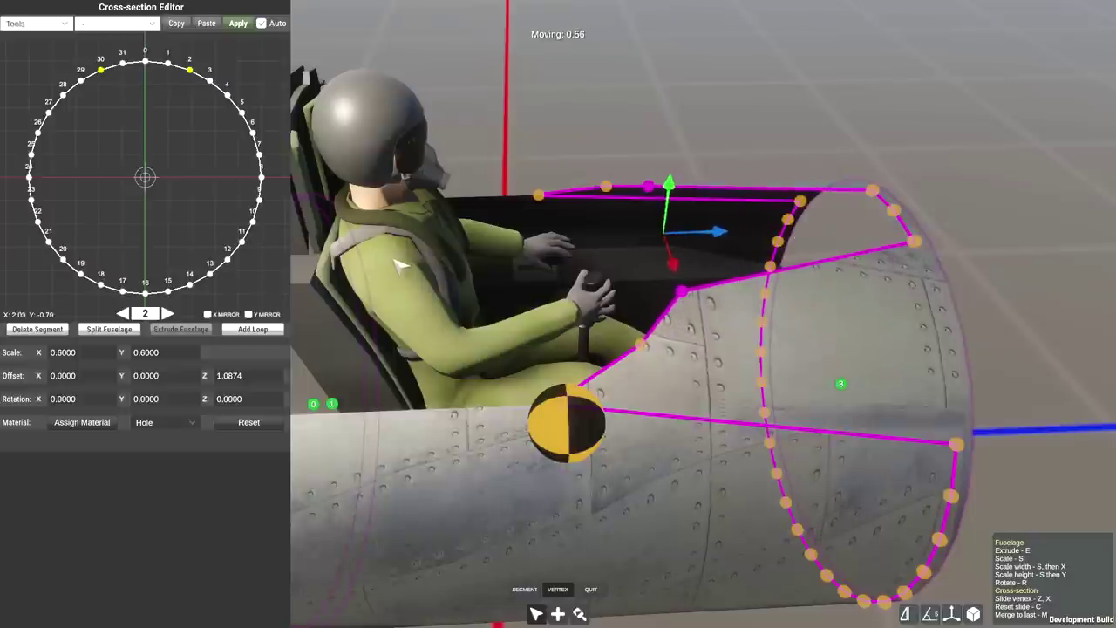
# Step: Move vertices 31, 0 and 1 of segment 2 rearward together to finish the rounded front edge of the cockpit opening
pyautogui.click(873, 193)
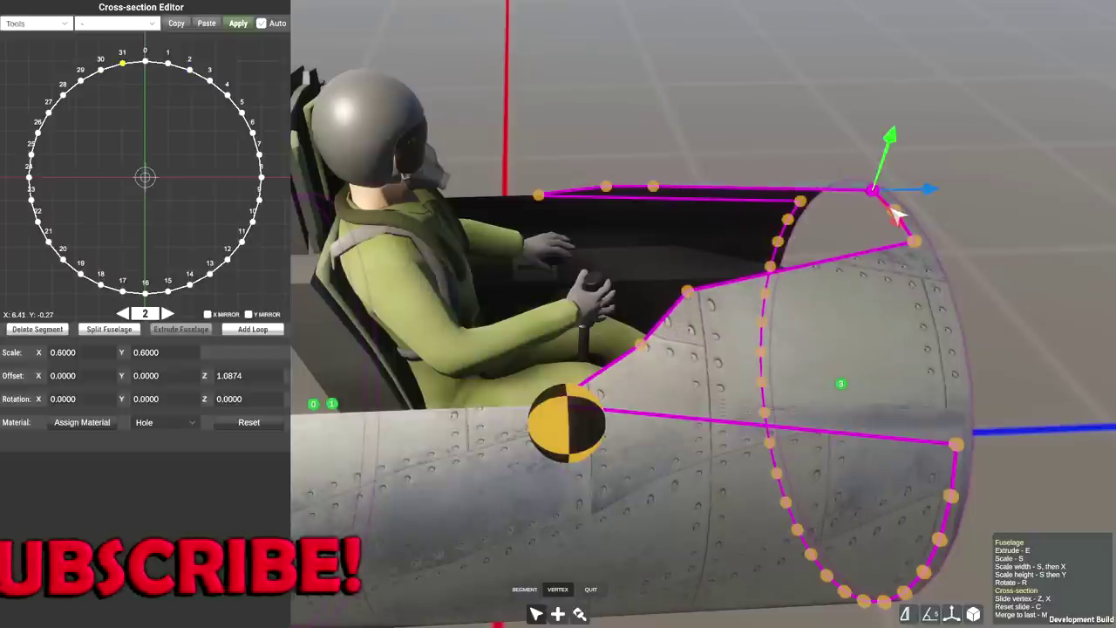
pyautogui.keyDown('shift'); pyautogui.click(895, 211); pyautogui.keyUp('shift')
pyautogui.keyDown('shift'); pyautogui.click(915, 241); pyautogui.keyUp('shift')
pyautogui.moveTo(954, 220); pyautogui.dragTo(557, 246)
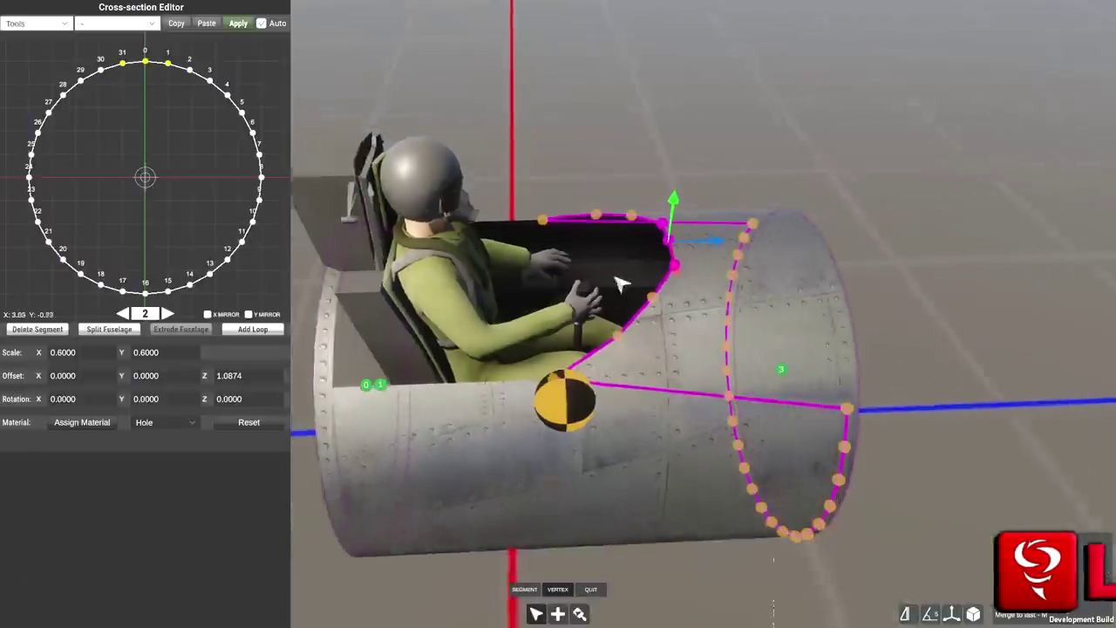
# Step: Move vertices 28 and 4 of segment 1 forward about 0.38 to slant the opening's rear corners, and close the fuselage editor
pyautogui.scroll(-3, 621, 284)
pyautogui.moveTo(621, 284); pyautogui.dragTo(516, 251)
pyautogui.scroll(3, 562, 249)
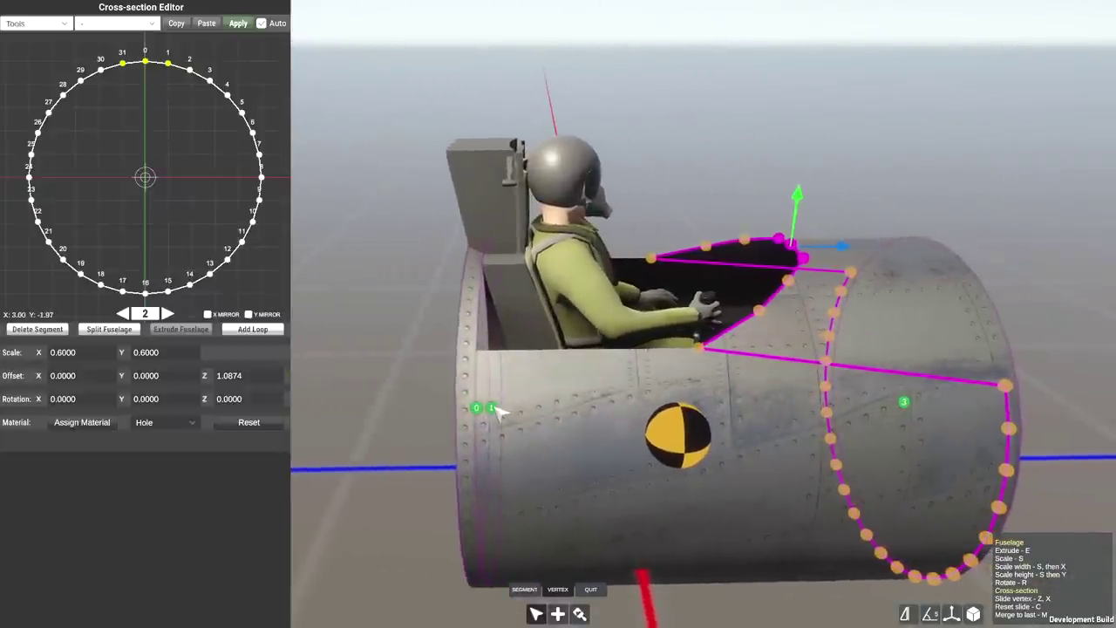
pyautogui.click(492, 408)
pyautogui.moveTo(475, 347); pyautogui.dragTo(514, 319)
pyautogui.keyDown('shift'); pyautogui.click(575, 220); pyautogui.keyUp('shift')
pyautogui.moveTo(577, 222); pyautogui.dragTo(533, 306)
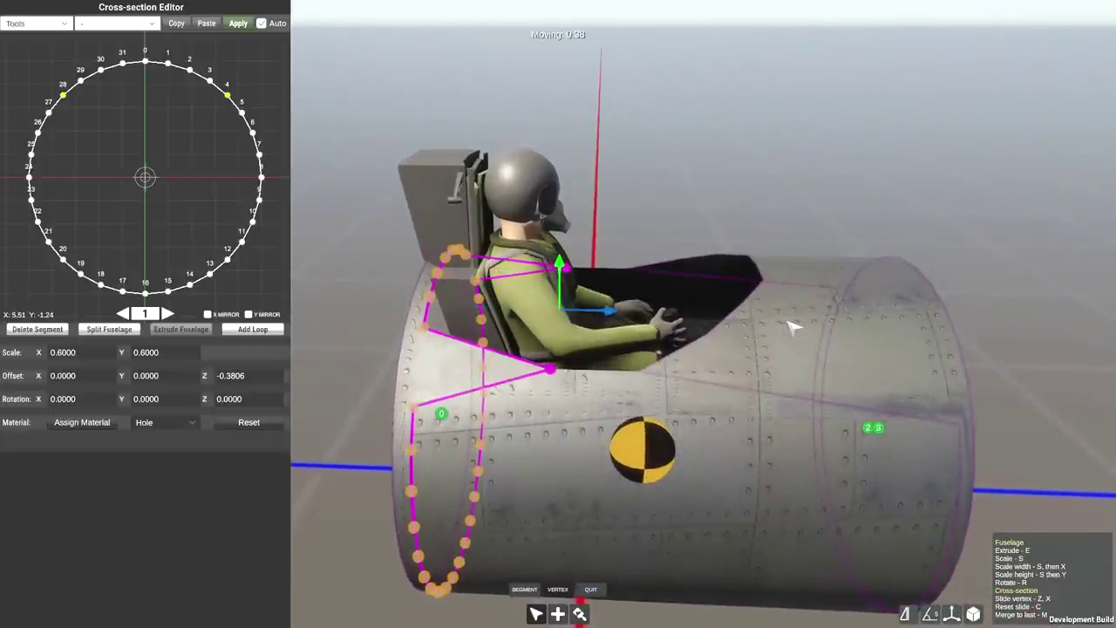
pyautogui.moveTo(793, 326); pyautogui.dragTo(710, 220)
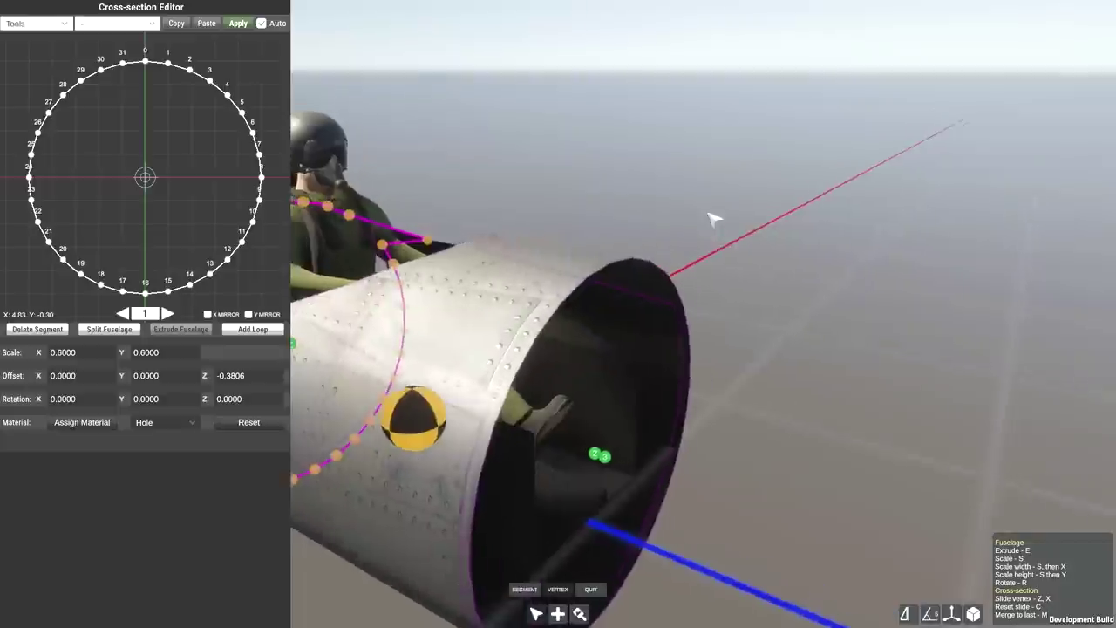
pyautogui.scroll(-5, 708, 216)
pyautogui.click(591, 589)
pyautogui.moveTo(603, 571); pyautogui.dragTo(668, 506)
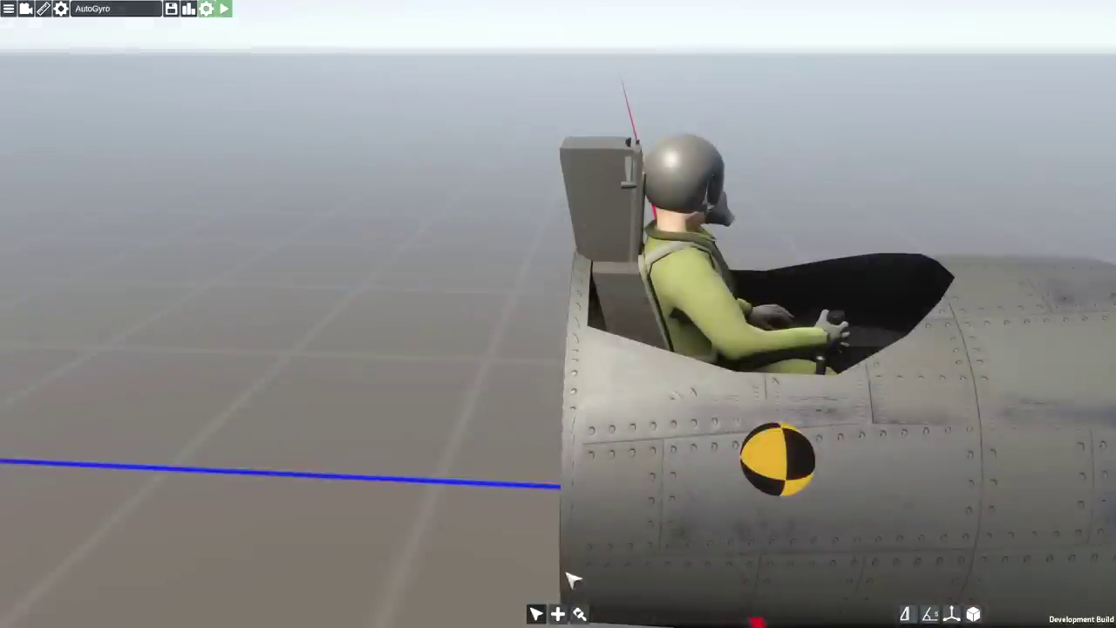
# Step: Attach a second procedural fuselage above the cockpit and scale its cross-sections to 0.05 to make a thin tube
pyautogui.click(557, 613)
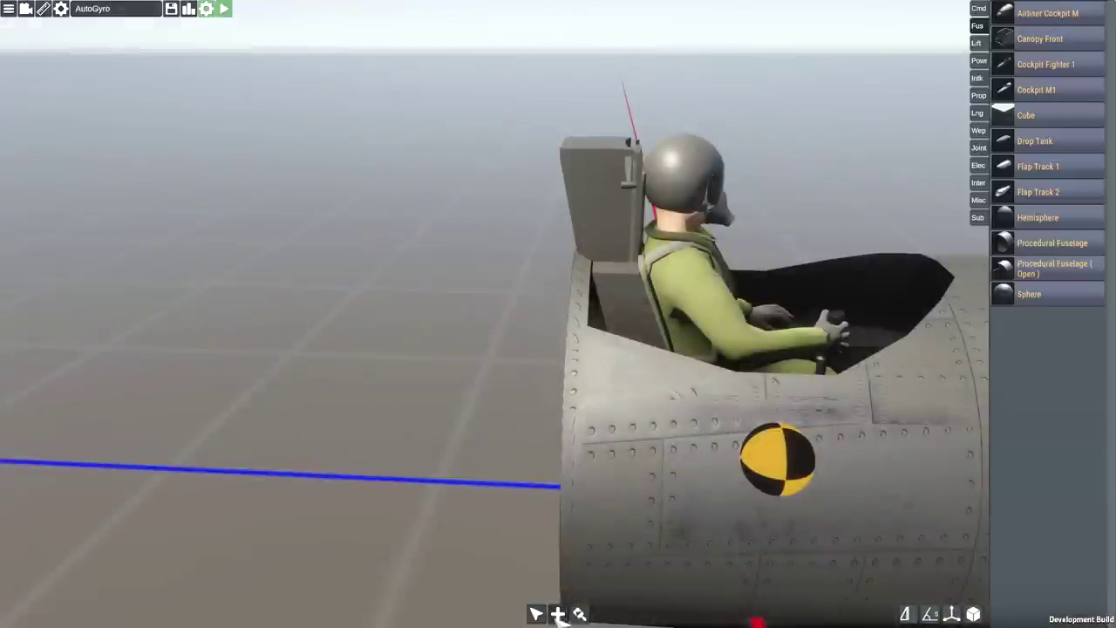
pyautogui.moveTo(838, 221); pyautogui.dragTo(793, 209)
pyautogui.moveTo(1005, 264); pyautogui.dragTo(751, 297)
pyautogui.scroll(-4, 601, 326)
pyautogui.scroll(4, 820, 341)
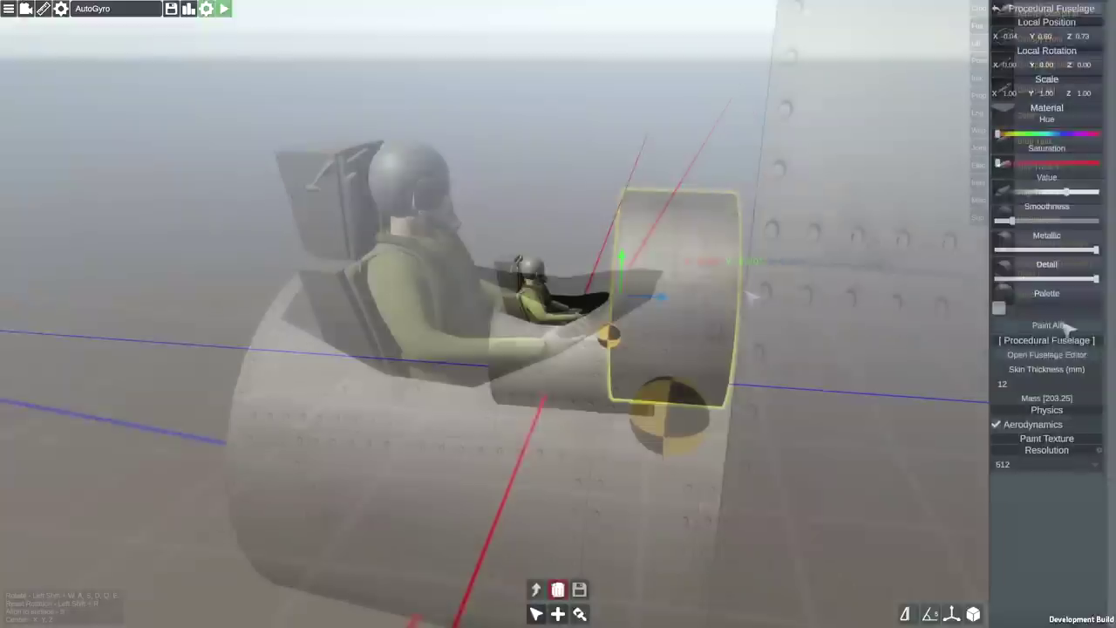
pyautogui.click(179, 354)
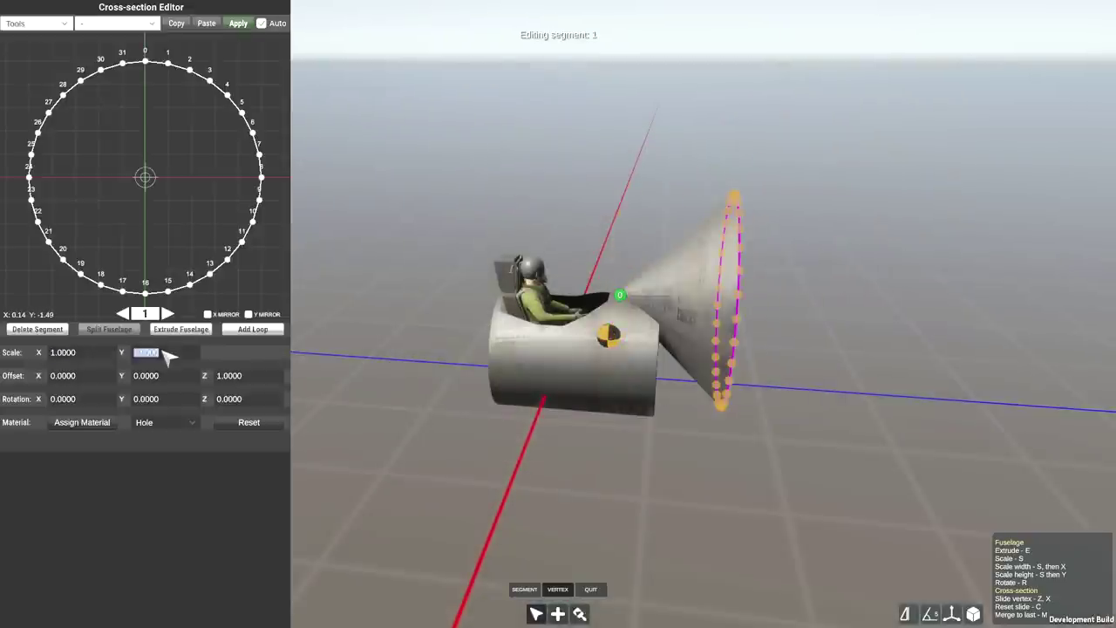
pyautogui.click(590, 589)
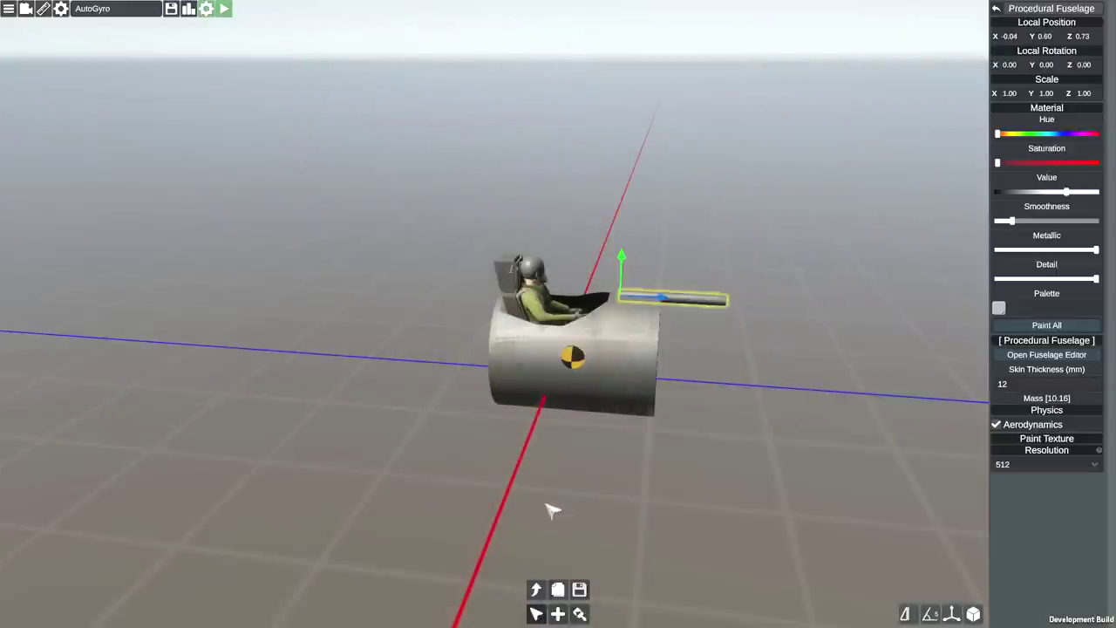
# Step: Turn on mirroring and place the thin tube along the side edge of the cockpit opening
pyautogui.press('x')
pyautogui.moveTo(673, 298); pyautogui.dragTo(758, 431)
pyautogui.scroll(5, 745, 436)
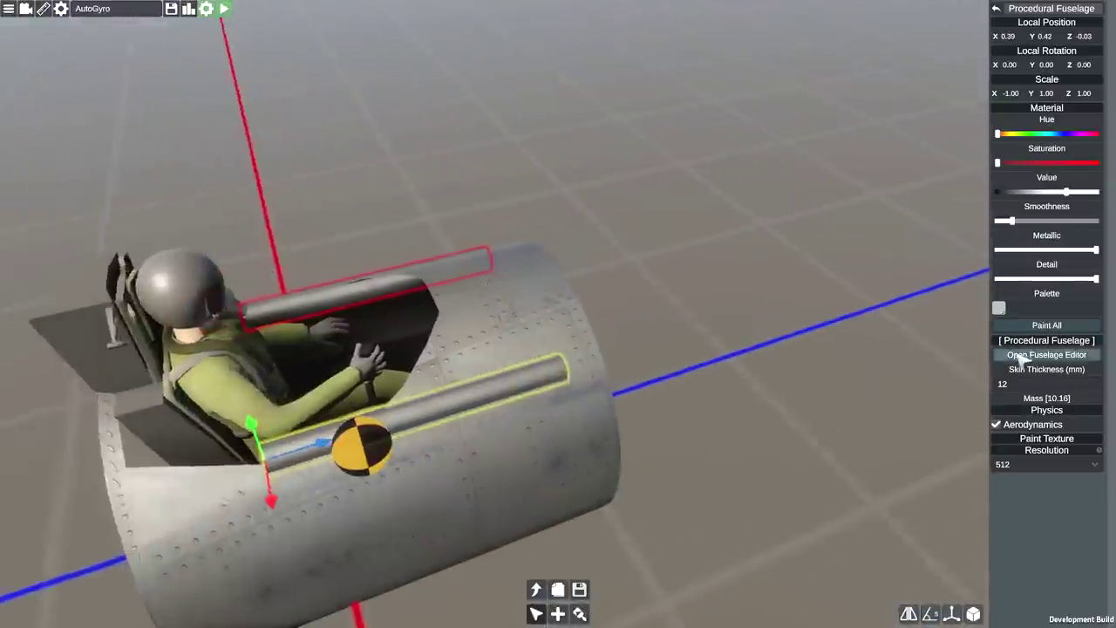
# Step: Set the X and Y scale of the tube's cross-sections to 0.03
pyautogui.click(1046, 354)
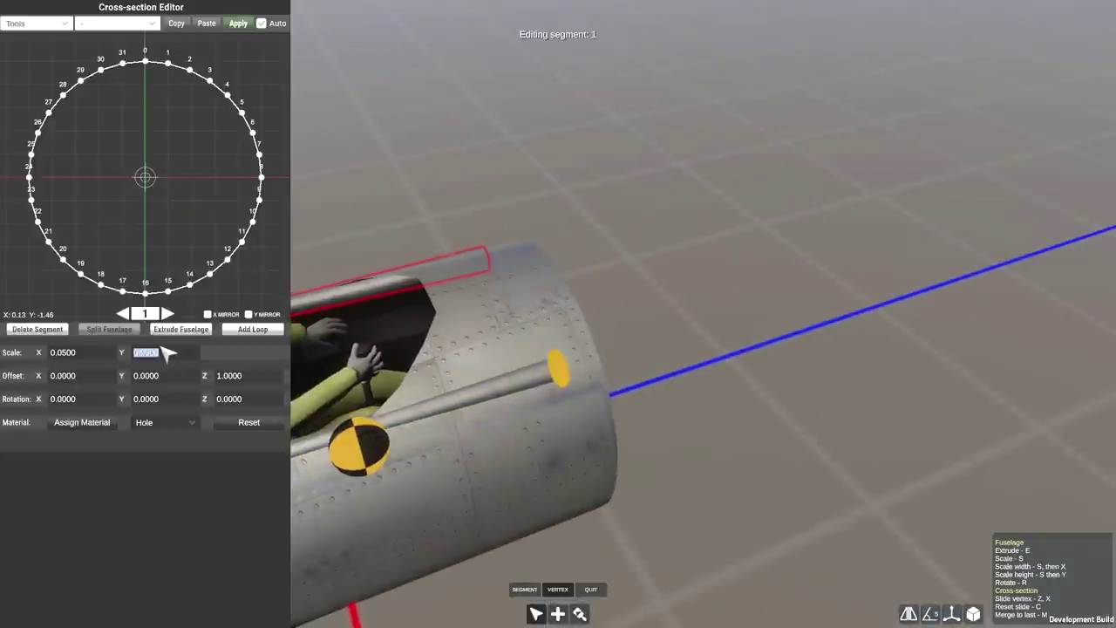
pyautogui.write('0.03')
pyautogui.click(82, 350)
pyautogui.write('0.03')
pyautogui.moveTo(375, 458); pyautogui.dragTo(741, 479)
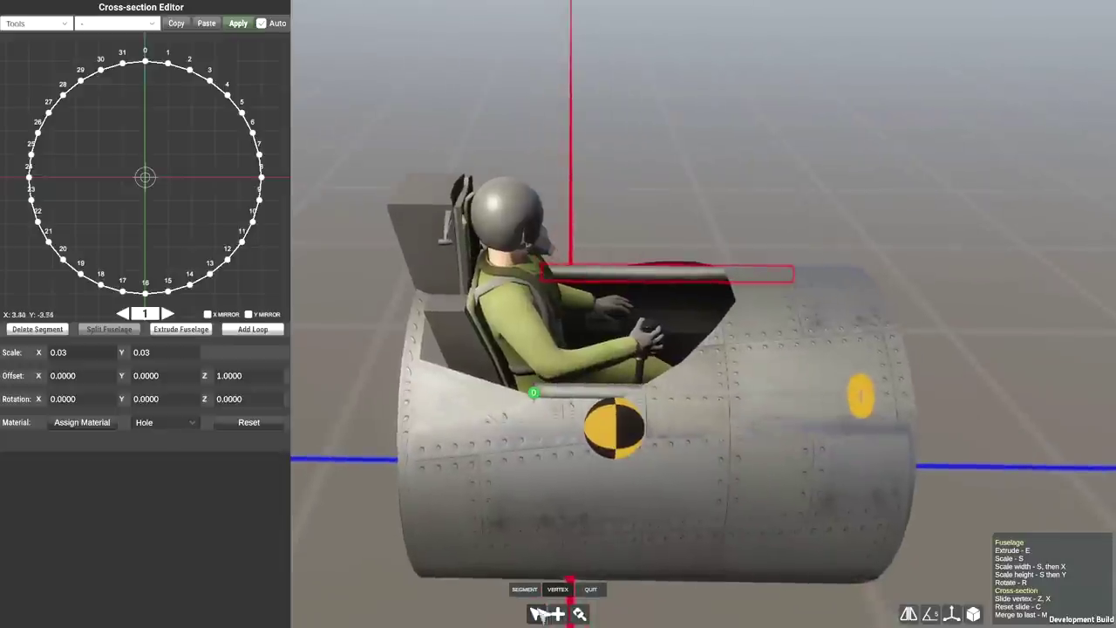
pyautogui.click(525, 589)
pyautogui.click(590, 589)
# Step: Shorten the tube by moving segment 1 rearward to a Z offset of about 0.28
pyautogui.click(590, 398)
pyautogui.click(593, 380)
pyautogui.click(1046, 354)
pyautogui.click(861, 390)
pyautogui.moveTo(912, 387); pyautogui.dragTo(327, 396)
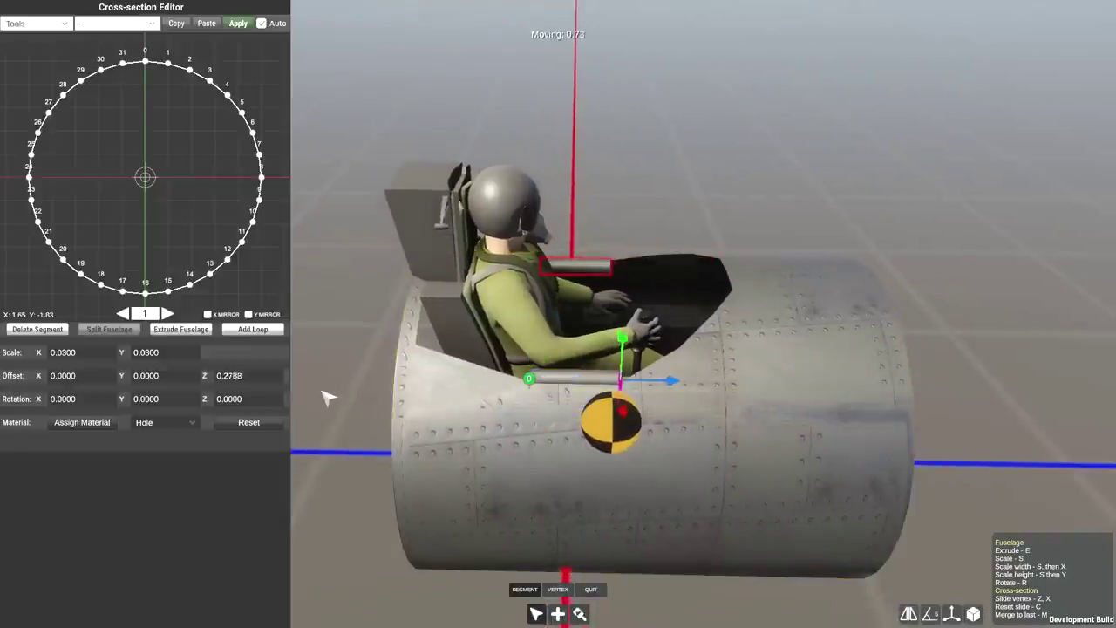
# Step: Extrude the tube's front end to a Z offset of about 0.46 and shift it onto the cockpit's rising edge
pyautogui.click(189, 333)
pyautogui.moveTo(662, 384); pyautogui.dragTo(615, 415)
pyautogui.moveTo(619, 423); pyautogui.dragTo(758, 409)
pyautogui.scroll(3, 610, 392)
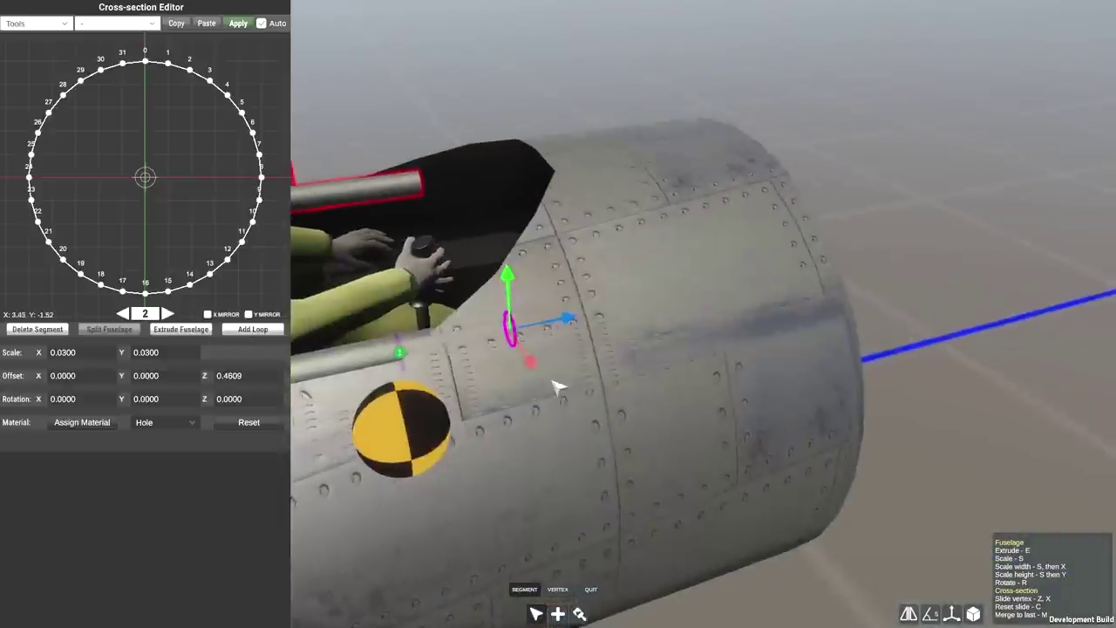
pyautogui.moveTo(529, 361); pyautogui.dragTo(506, 336)
pyautogui.moveTo(532, 301); pyautogui.dragTo(497, 349)
# Step: Adjust segment 1 to the cockpit edge and raise segment 2 to a Y offset of about 0.07
pyautogui.click(422, 392)
pyautogui.moveTo(493, 383); pyautogui.dragTo(503, 380)
pyautogui.click(518, 344)
pyautogui.moveTo(516, 288); pyautogui.dragTo(474, 186)
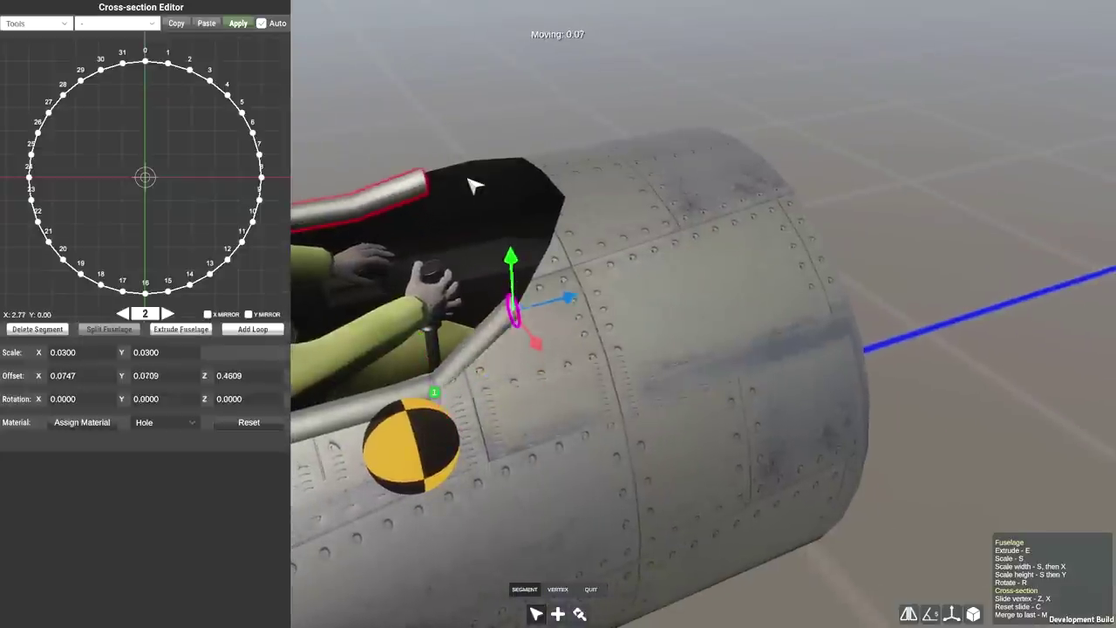
# Step: Fit segment 2 at offsets of about 0.08, 0.06 and 0.47, and rotate it about 20° and −10° to follow the edge
pyautogui.moveTo(488, 227); pyautogui.dragTo(610, 270)
pyautogui.moveTo(675, 294); pyautogui.dragTo(680, 290)
pyautogui.moveTo(676, 346); pyautogui.dragTo(697, 456)
pyautogui.press('r')
pyautogui.moveTo(697, 457); pyautogui.dragTo(591, 418)
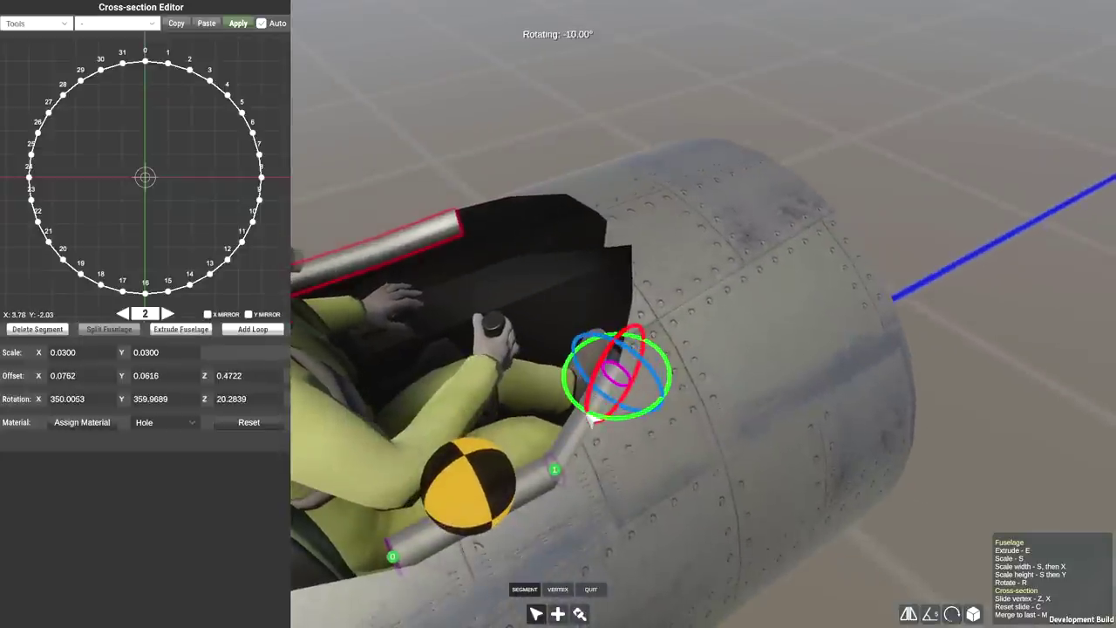
# Step: Extrude segments 3 and 4 around the opening's front corner and rotate segment 4 to turn the tube across the fuselage
pyautogui.click(179, 333)
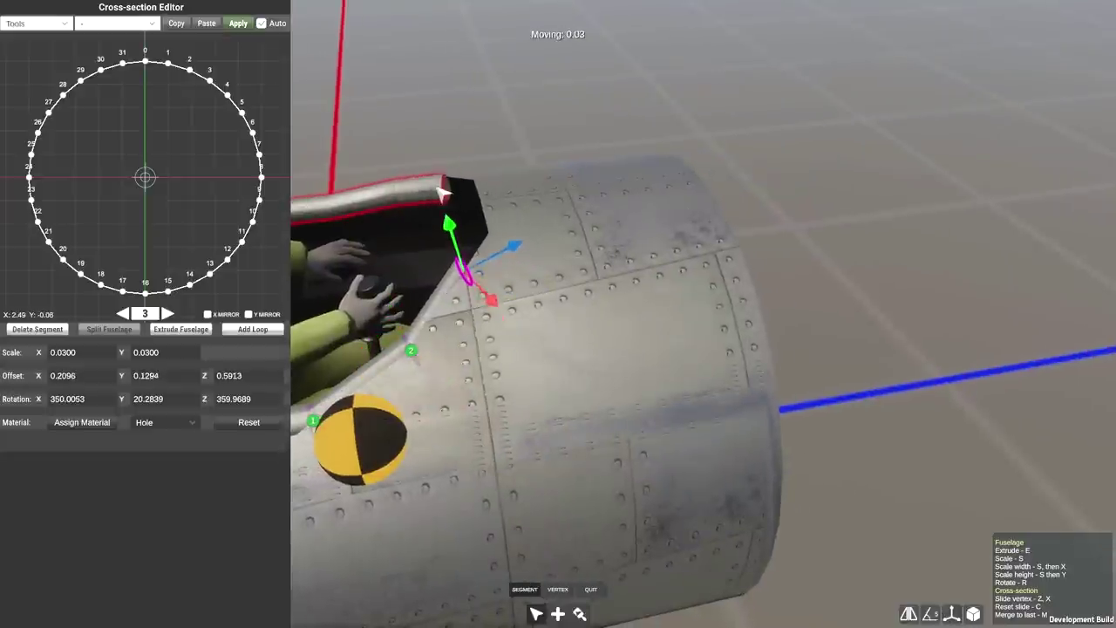
pyautogui.moveTo(451, 194); pyautogui.dragTo(646, 251)
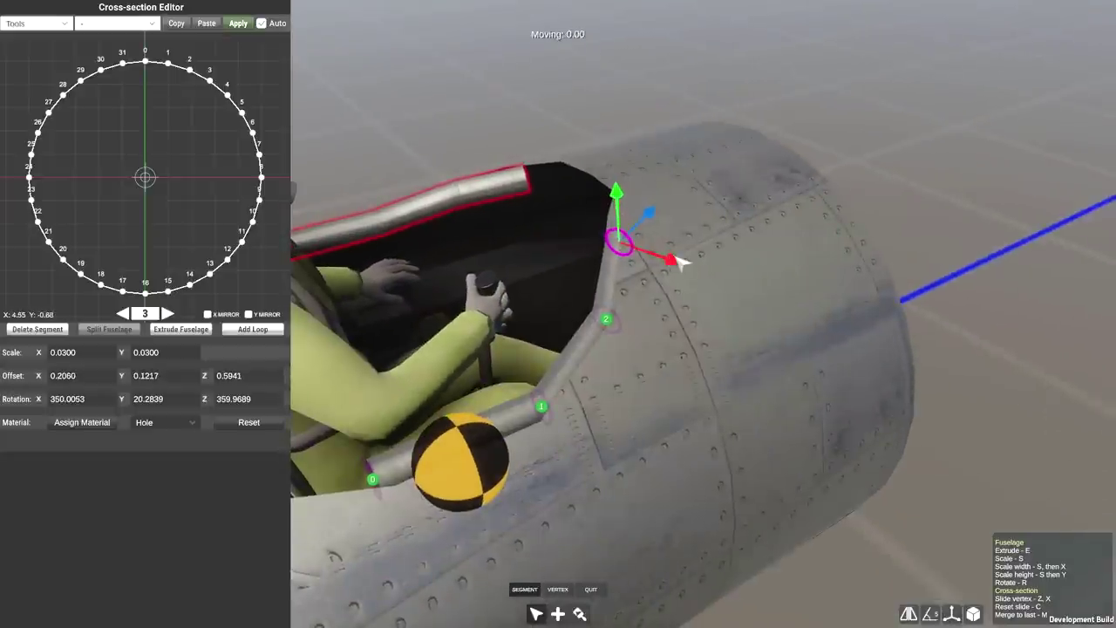
pyautogui.press('e')
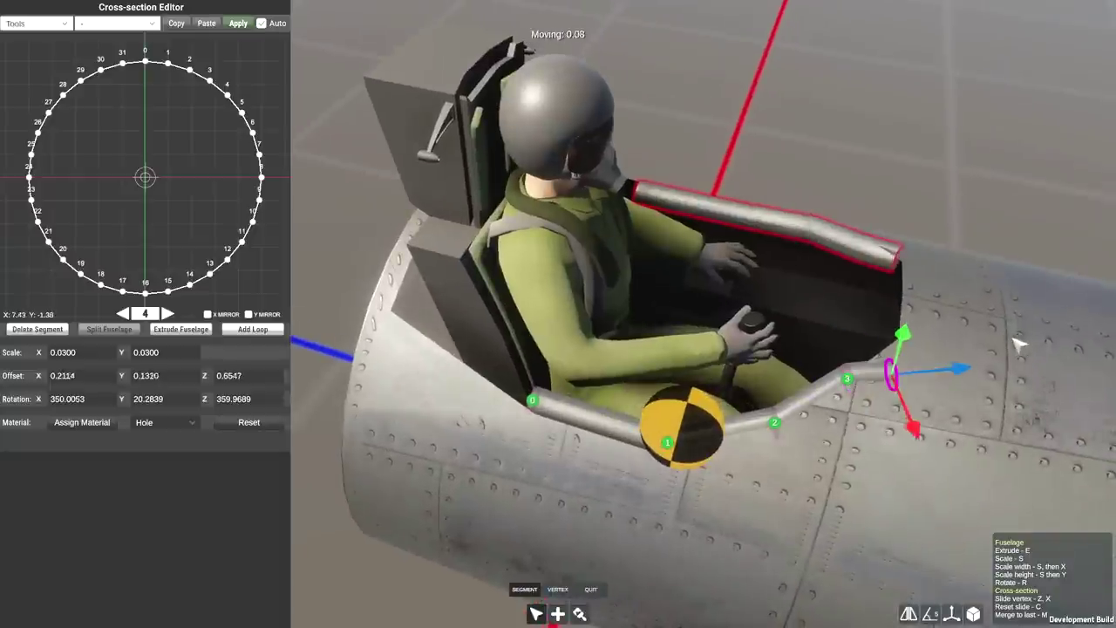
pyautogui.click(952, 614)
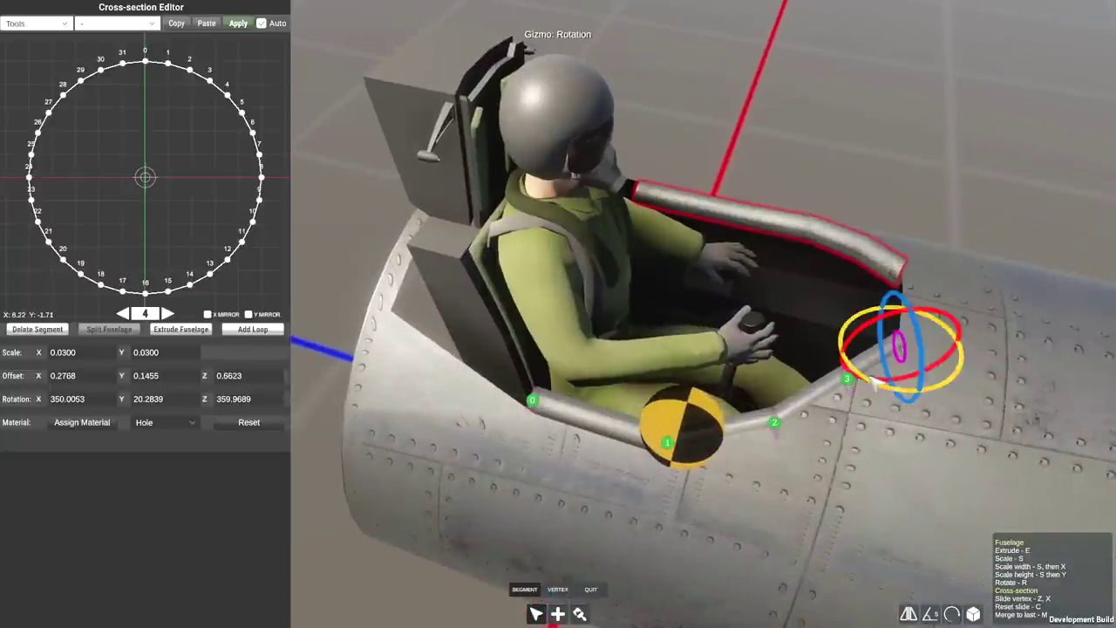
pyautogui.moveTo(948, 376); pyautogui.dragTo(1028, 432)
pyautogui.moveTo(1029, 432); pyautogui.dragTo(896, 418)
# Step: Extrude segment 5 to the fuselage centreline at offsets of about X 0.39, Y 0.17 and Z 0.67
pyautogui.click(957, 614)
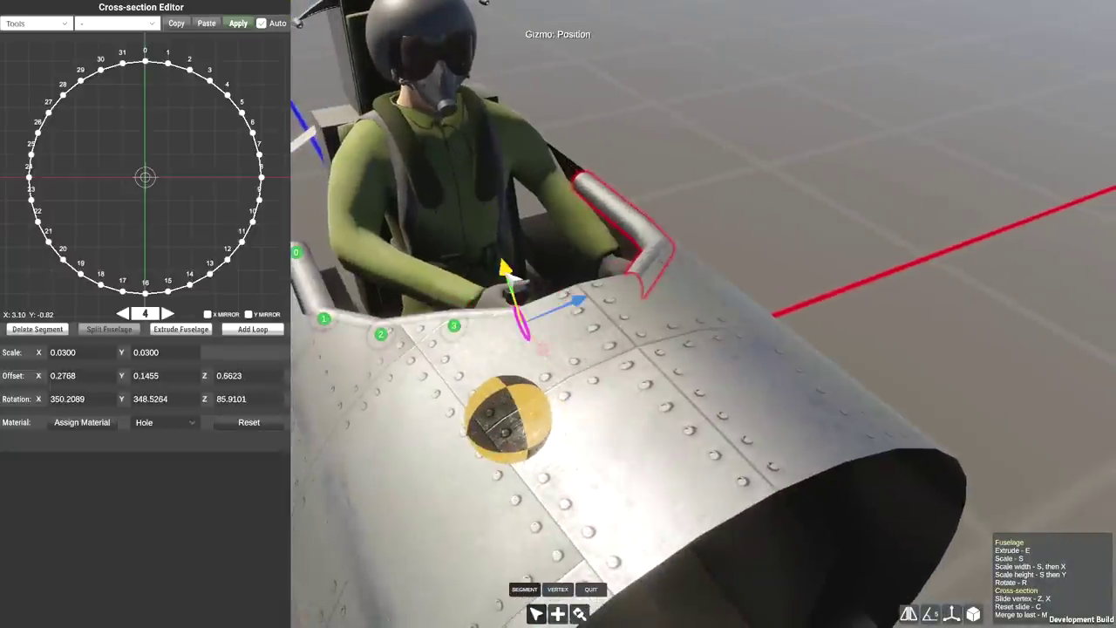
pyautogui.click(181, 329)
pyautogui.moveTo(521, 334); pyautogui.dragTo(593, 332)
pyautogui.moveTo(515, 279); pyautogui.dragTo(521, 289)
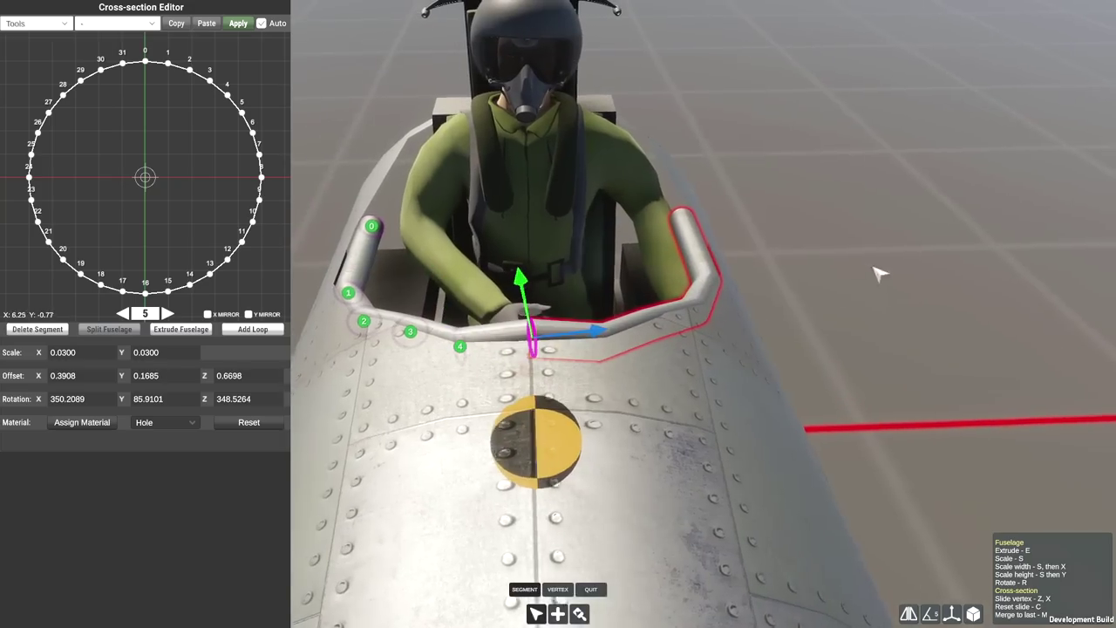
# Step: Rotate segment 5 slightly so both mirrored tube halves meet cleanly at the front centreline, and close the editor
pyautogui.click(591, 589)
pyautogui.click(621, 327)
pyautogui.scroll(5, 620, 327)
pyautogui.click(1057, 356)
pyautogui.click(501, 317)
pyautogui.click(952, 615)
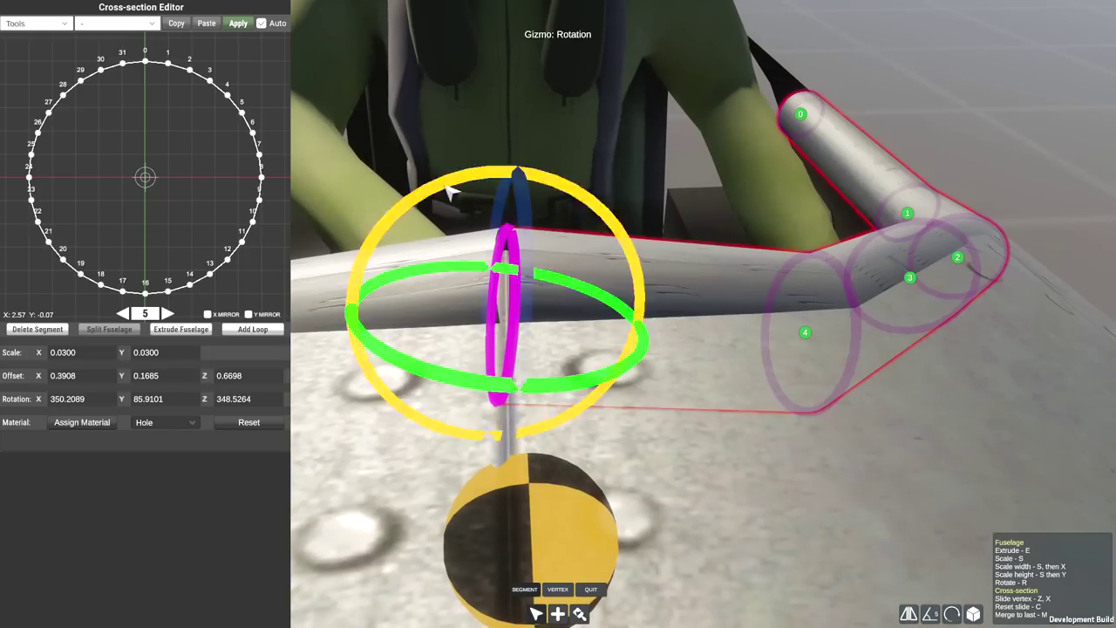
pyautogui.moveTo(449, 186); pyautogui.dragTo(434, 197)
pyautogui.moveTo(582, 381); pyautogui.dragTo(596, 378)
pyautogui.scroll(-5, 593, 383)
pyautogui.click(591, 590)
# Step: Extrude the rim tube's rear end backward from segment 0 along the cockpit opening's side
pyautogui.click(689, 340)
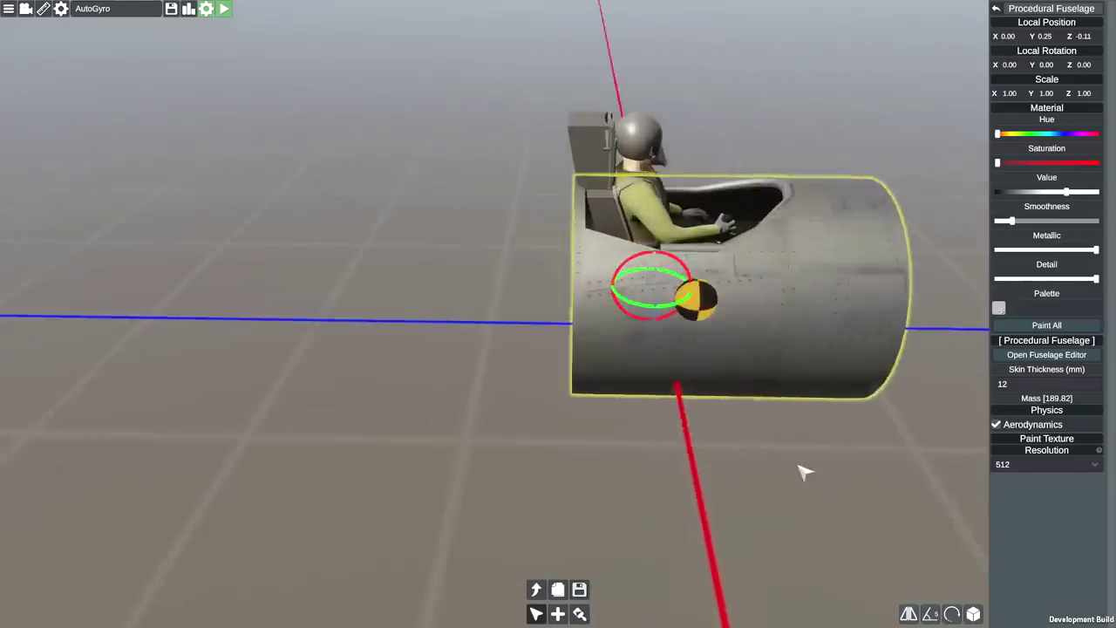
pyautogui.scroll(5, 647, 471)
pyautogui.click(752, 394)
pyautogui.click(1046, 356)
pyautogui.click(720, 404)
pyautogui.click(952, 614)
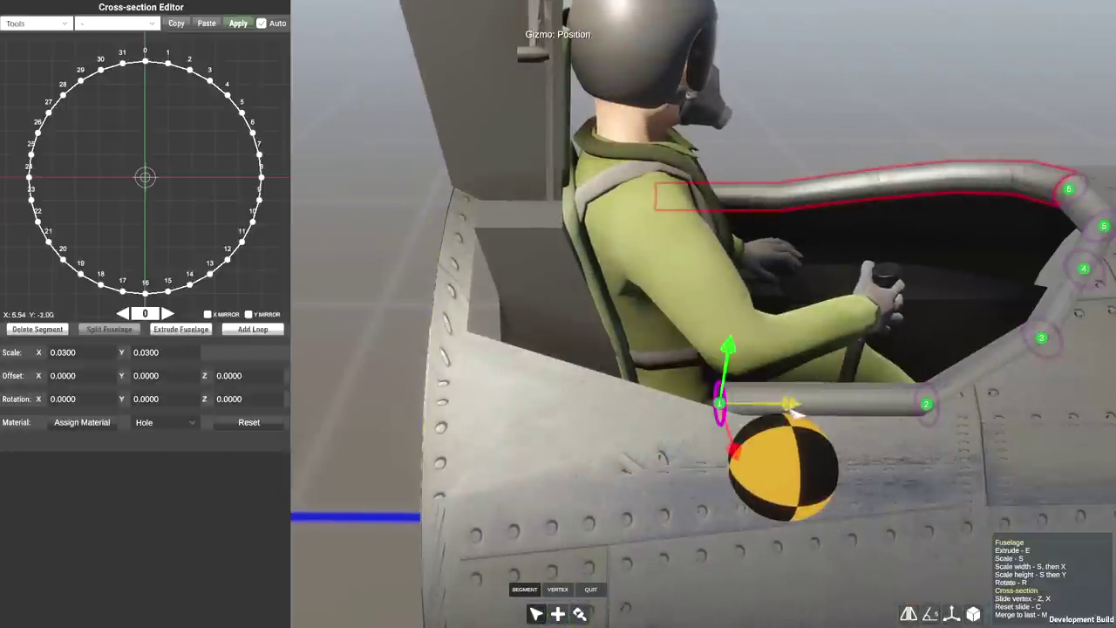
pyautogui.moveTo(790, 403); pyautogui.dragTo(545, 403)
# Step: Align the rear end with the opening's rear corner at offsets of about X 0.07, Y 0.07 and Z −0.35
pyautogui.moveTo(476, 349); pyautogui.dragTo(475, 312)
pyautogui.moveTo(467, 408); pyautogui.dragTo(470, 379)
pyautogui.moveTo(544, 341); pyautogui.dragTo(531, 341)
pyautogui.moveTo(531, 357); pyautogui.dragTo(467, 401)
pyautogui.press('g')
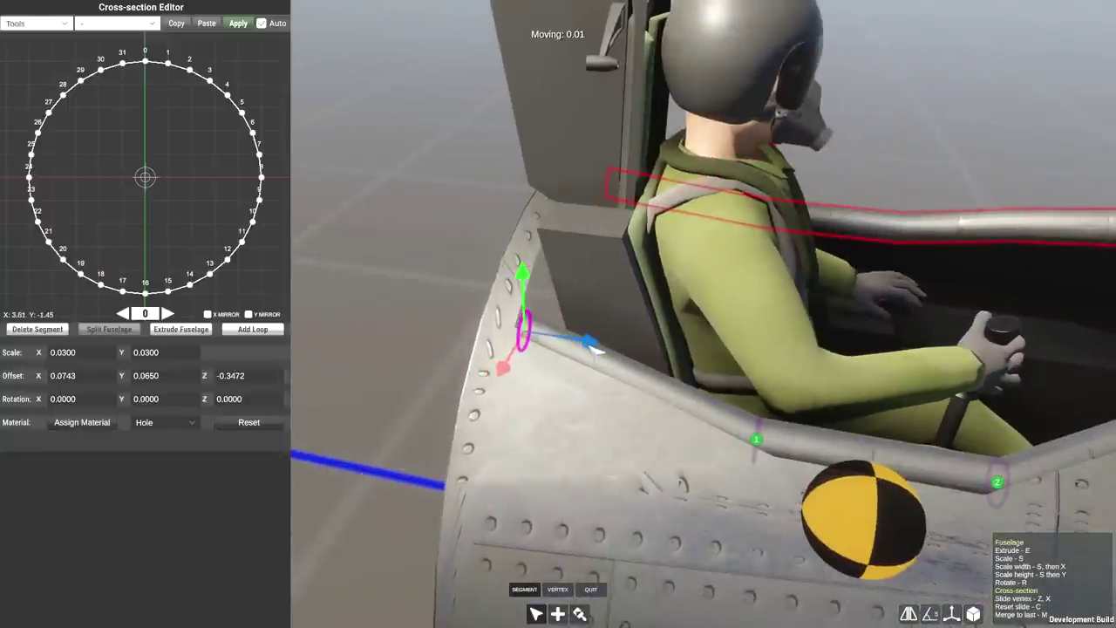
# Step: Extrude another segment at the opening's rear corner and rotate it to about 20° in X and 279° in Y
pyautogui.press('r')
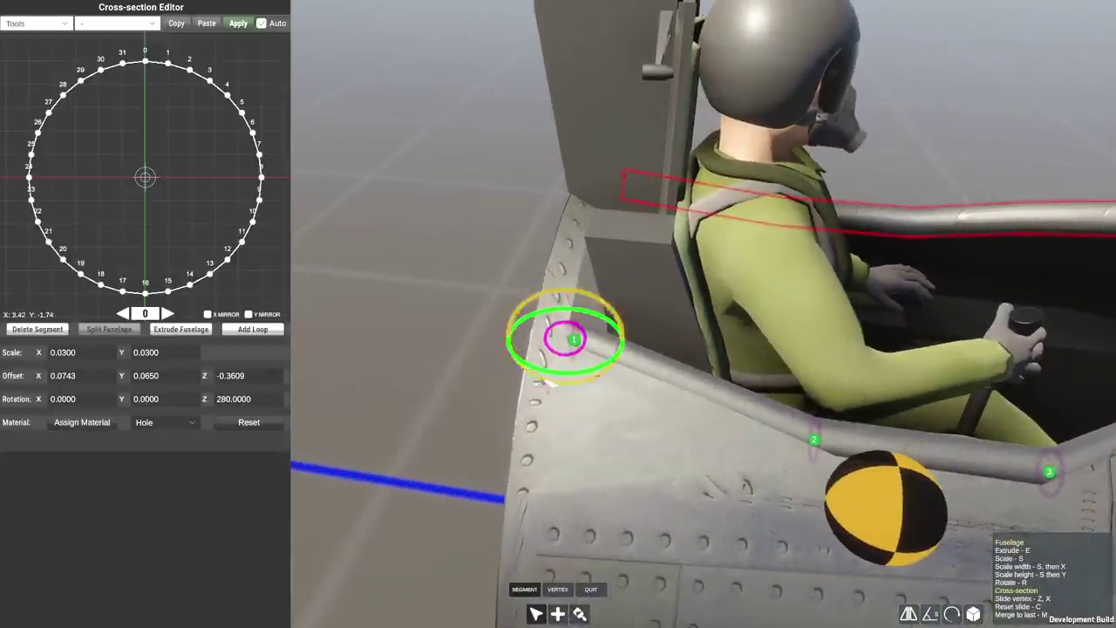
pyautogui.moveTo(545, 382); pyautogui.dragTo(285, 263)
pyautogui.press('g')
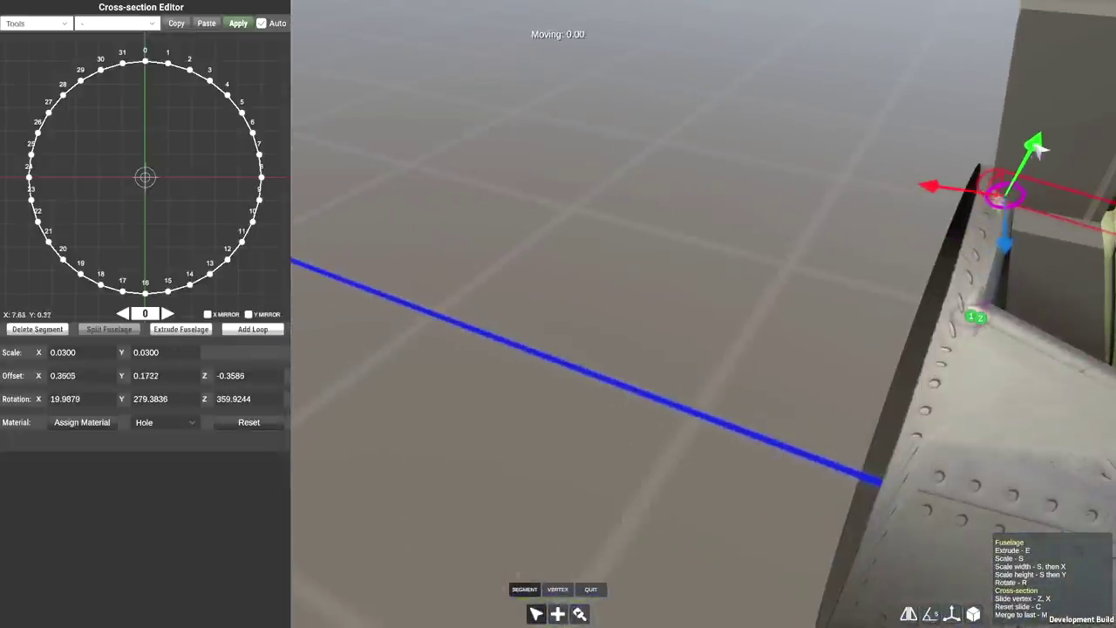
# Step: Extend the tube along the rear edge to the centreline at about X 0.39, Y 0.20, Z −0.36, and close the editor
pyautogui.moveTo(1034, 143); pyautogui.dragTo(1042, 124)
pyautogui.moveTo(1047, 189); pyautogui.dragTo(997, 206)
pyautogui.moveTo(777, 217); pyautogui.dragTo(1058, 392)
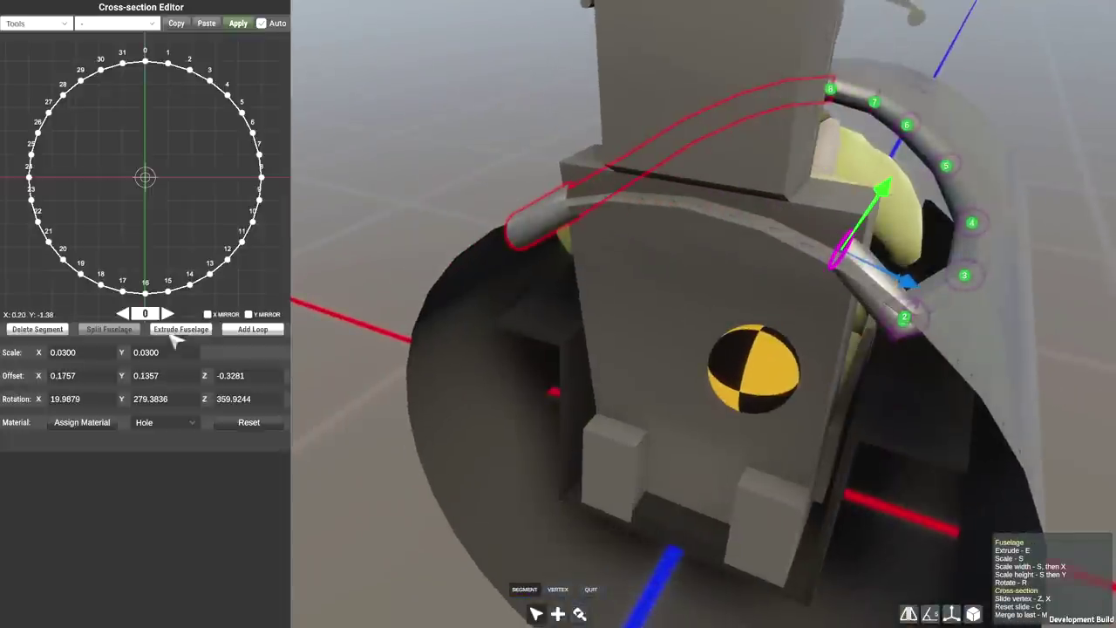
pyautogui.click(177, 331)
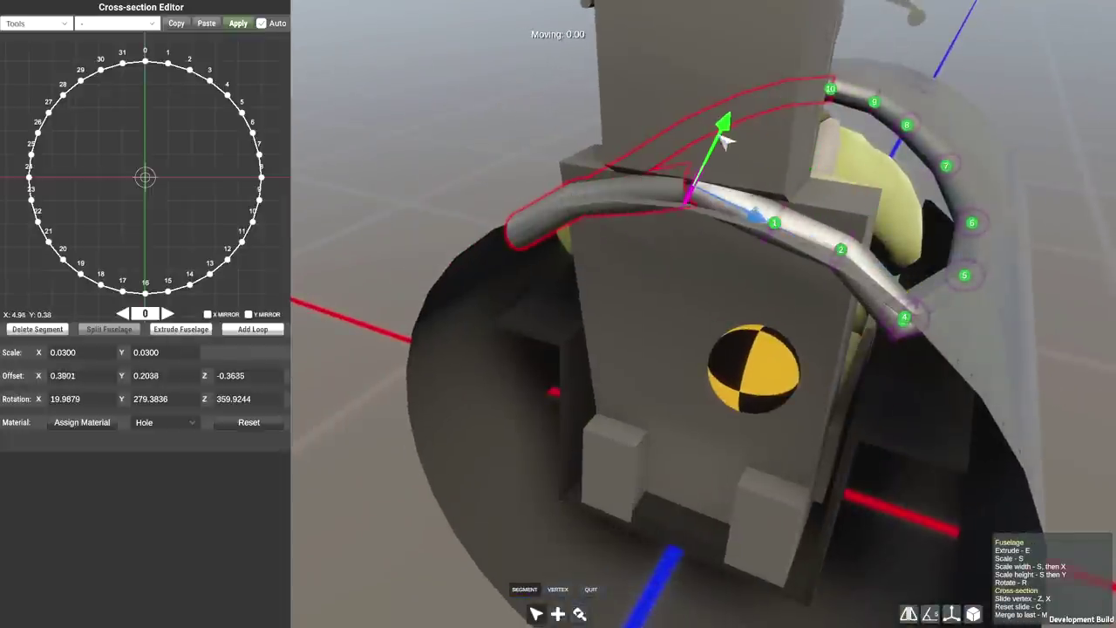
pyautogui.click(593, 591)
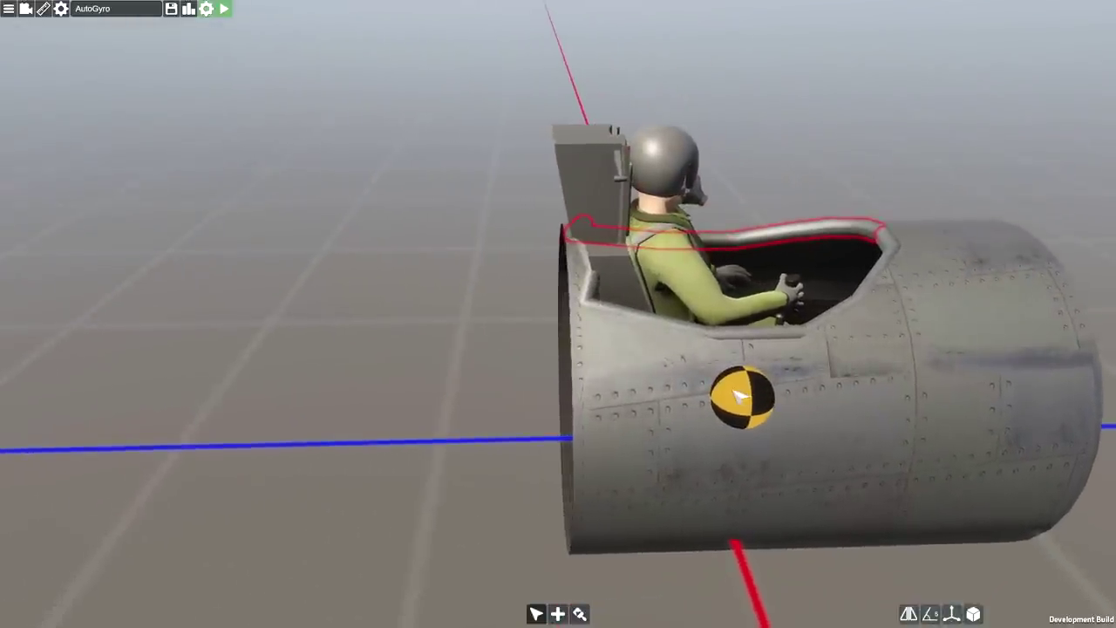
# Step: Examine the rim tubing around the cockpit opening from the side and front
pyautogui.press('w')
pyautogui.press('d')
pyautogui.press('w')
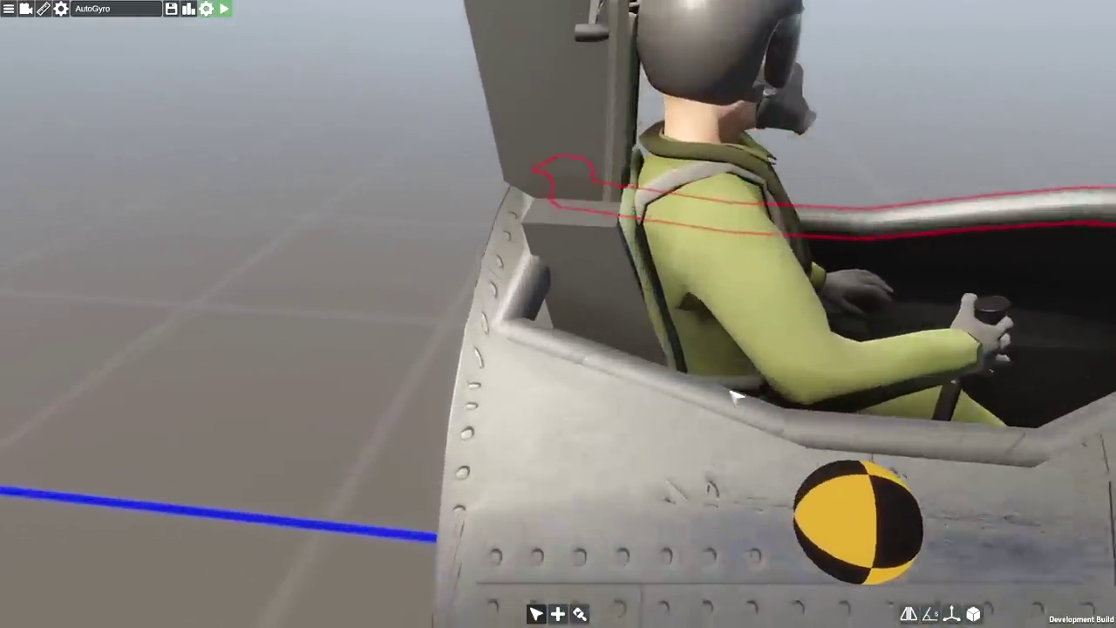
pyautogui.press('a')
pyautogui.press('d')
pyautogui.press('s')
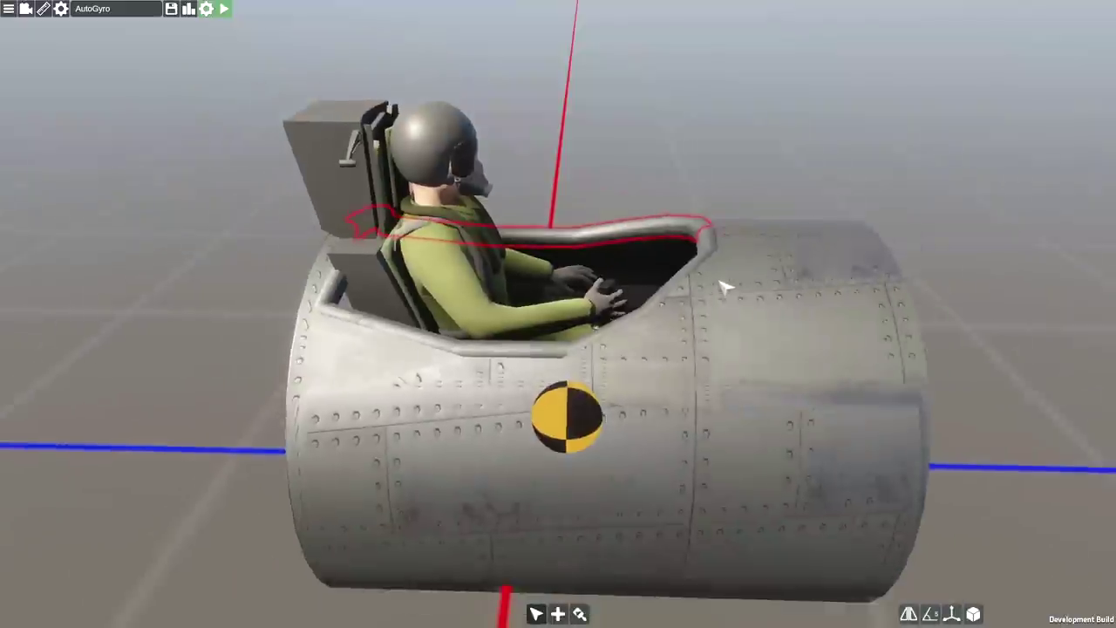
pyautogui.moveTo(632, 277)
pyautogui.mouseDown()
pyautogui.moveTo(698, 261)
pyautogui.moveTo(622, 264)
pyautogui.mouseUp()
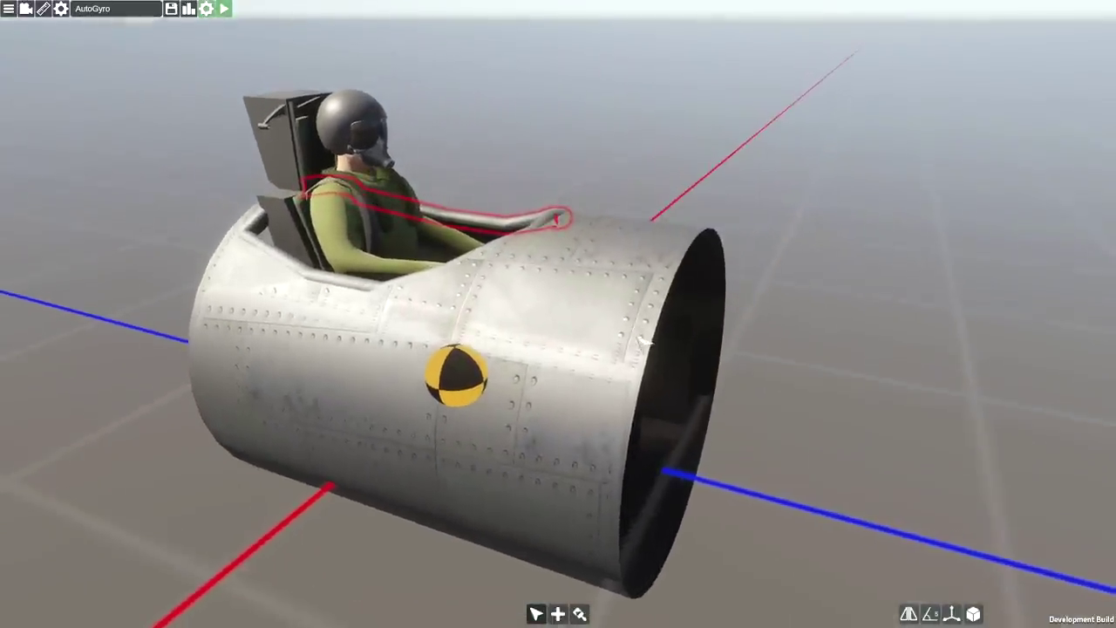
# Step: Extrude the main fuselage's front end forward to a Z offset of about 1.19 as segment 4
pyautogui.click(645, 348)
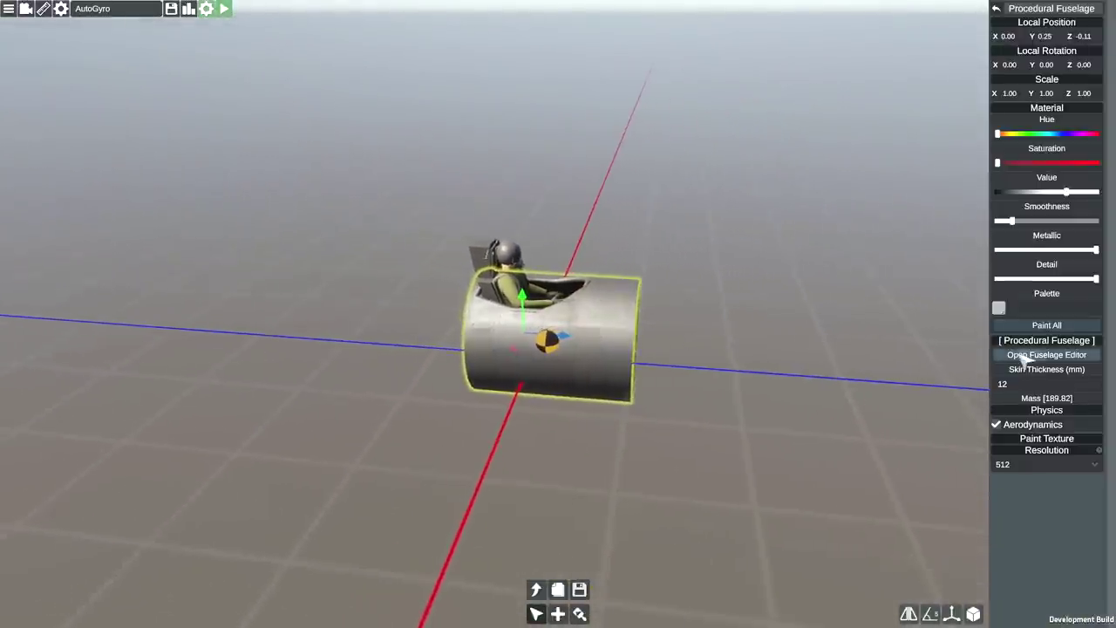
pyautogui.click(1046, 355)
pyautogui.scroll(3, 725, 353)
pyautogui.moveTo(594, 382); pyautogui.dragTo(553, 358)
pyautogui.click(539, 349)
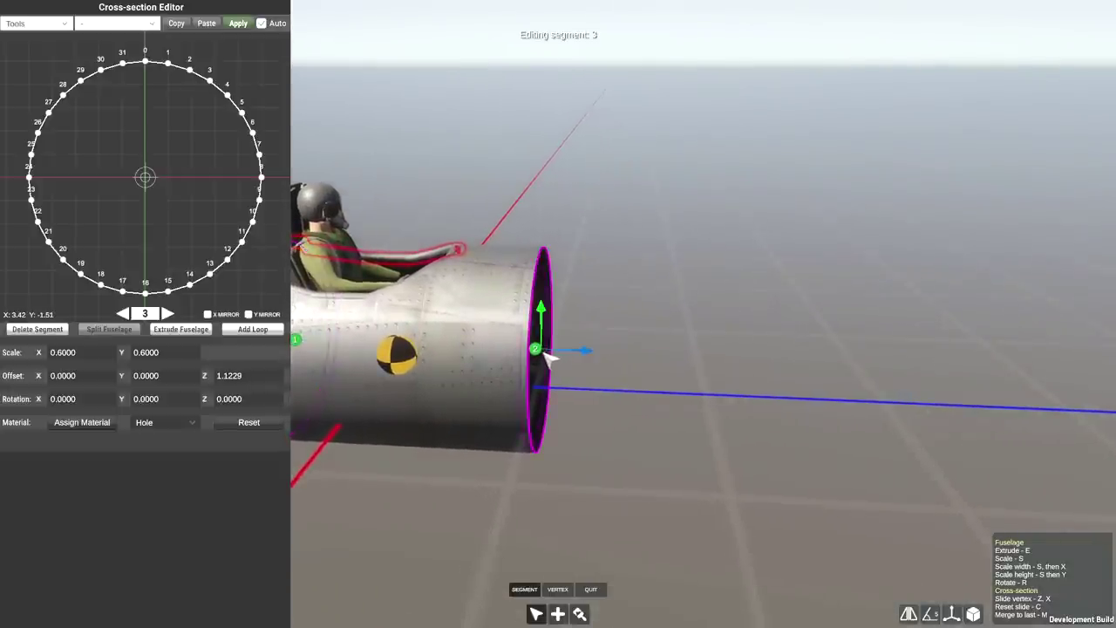
pyautogui.click(178, 331)
pyautogui.moveTo(586, 352); pyautogui.dragTo(622, 356)
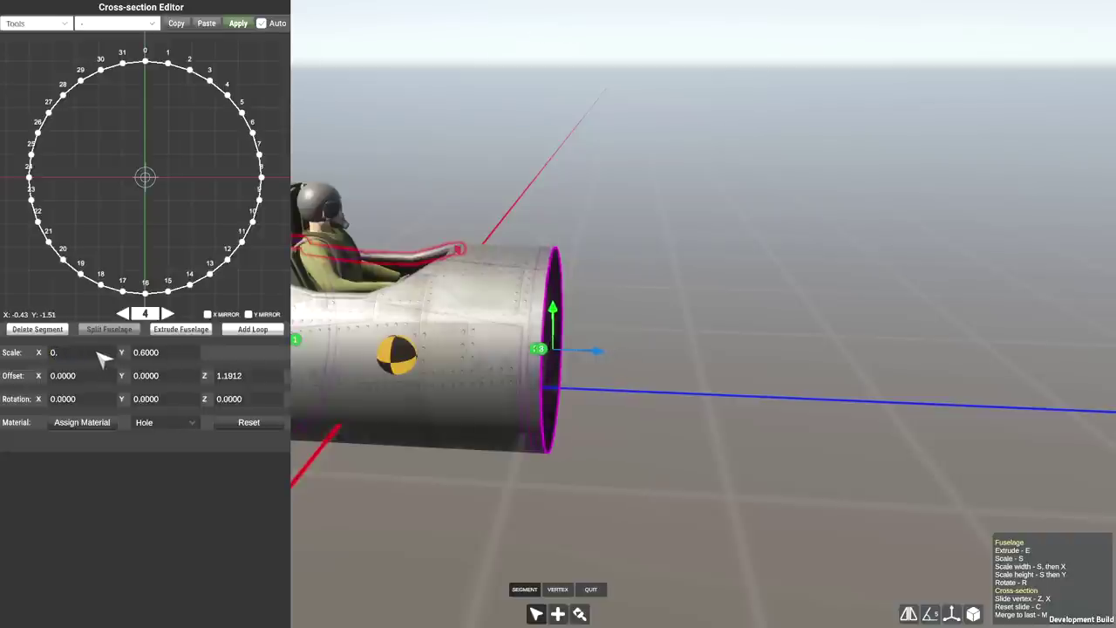
# Step: Set segment 4's X and Y scale to 0.5 and move it forward to a Z offset of about 1.28
pyautogui.click(157, 353)
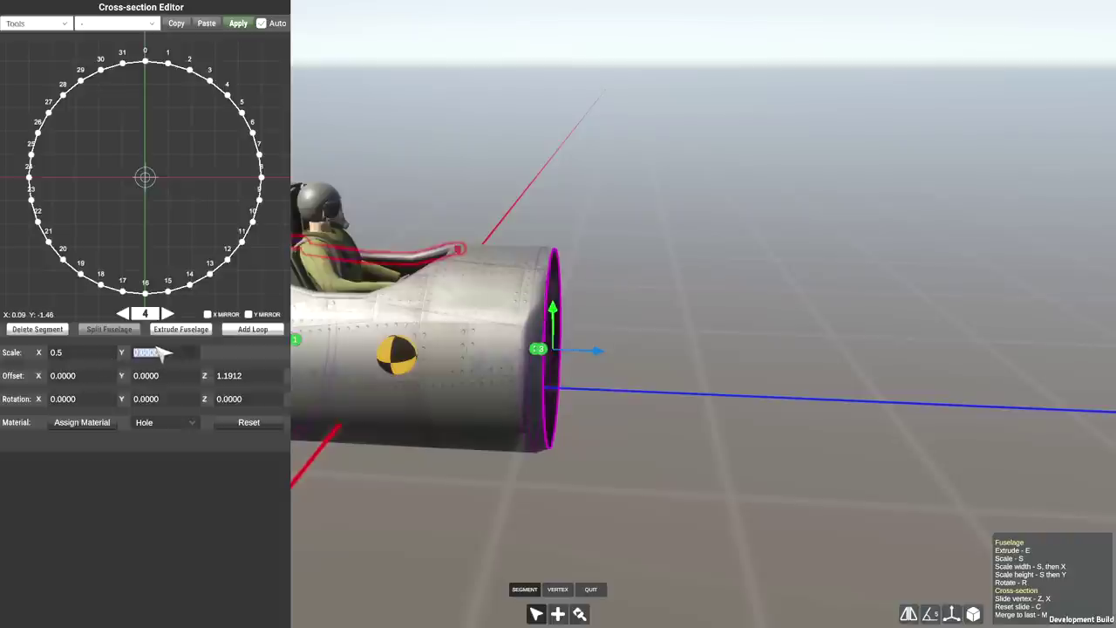
pyautogui.press('Return')
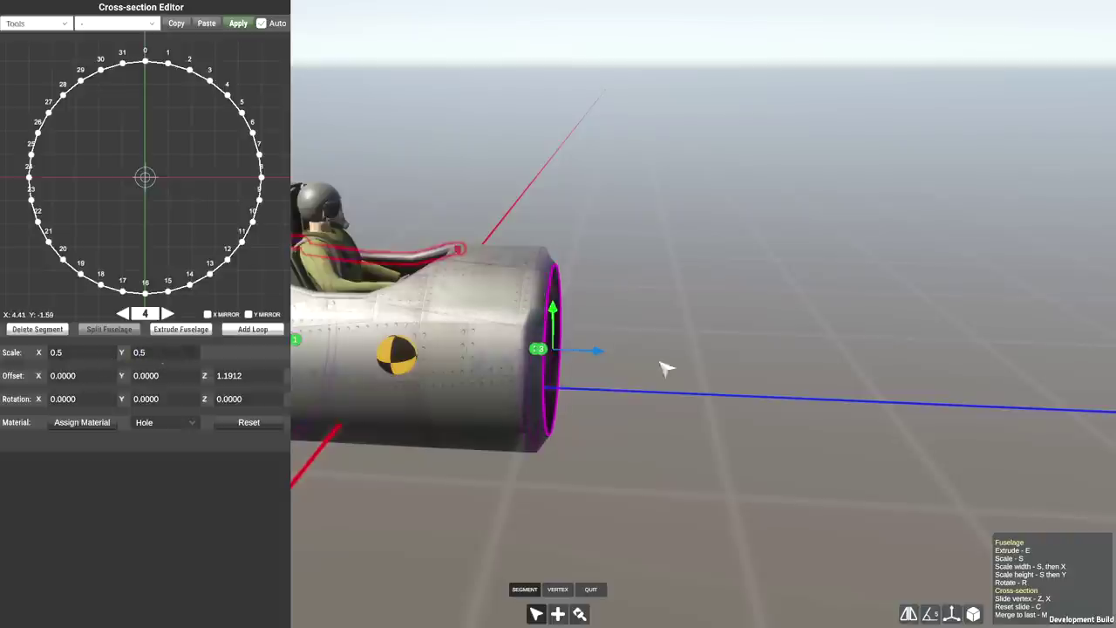
pyautogui.moveTo(598, 355); pyautogui.dragTo(639, 357)
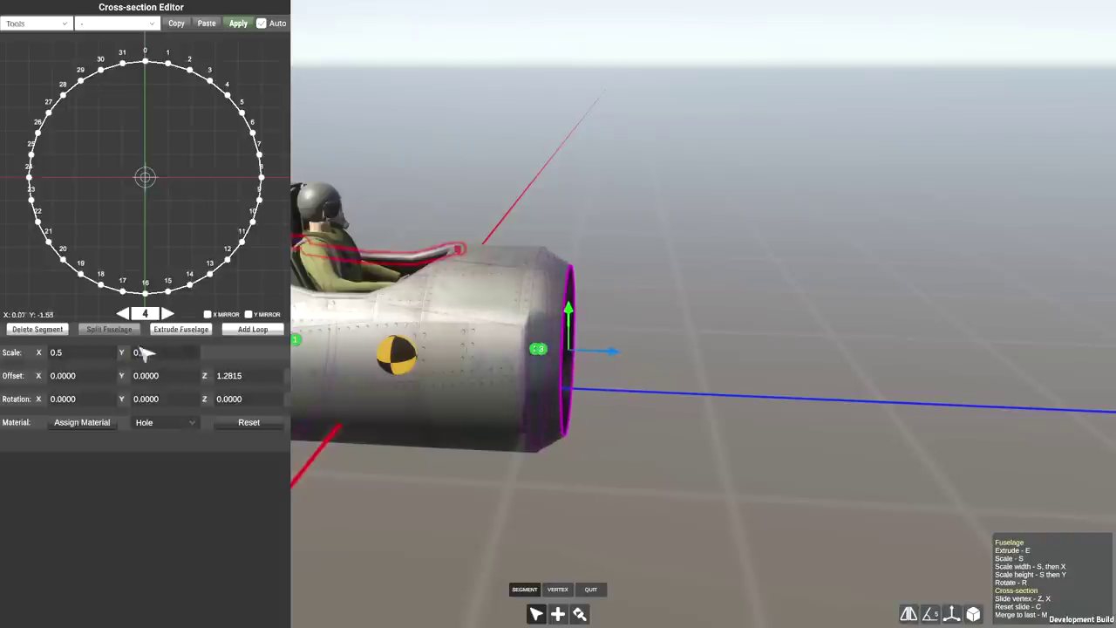
# Step: Extrude the fuselage's front end as segment 5, set its X and Y scale to 0.6 and move it slightly behind segment 4
pyautogui.click(177, 331)
pyautogui.click(157, 358)
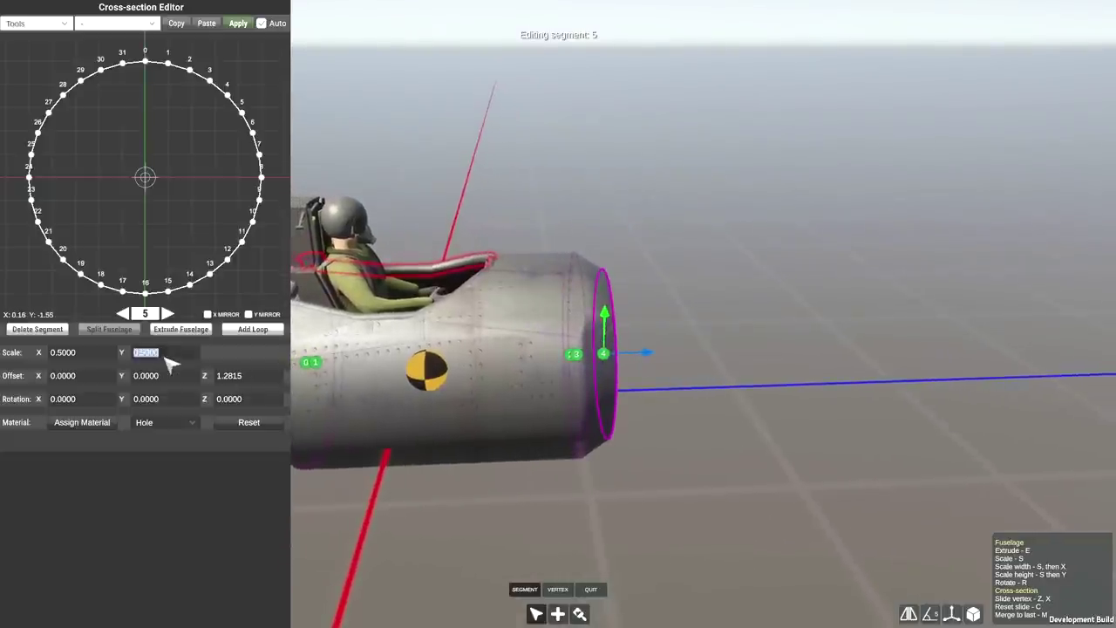
pyautogui.write('0.06')
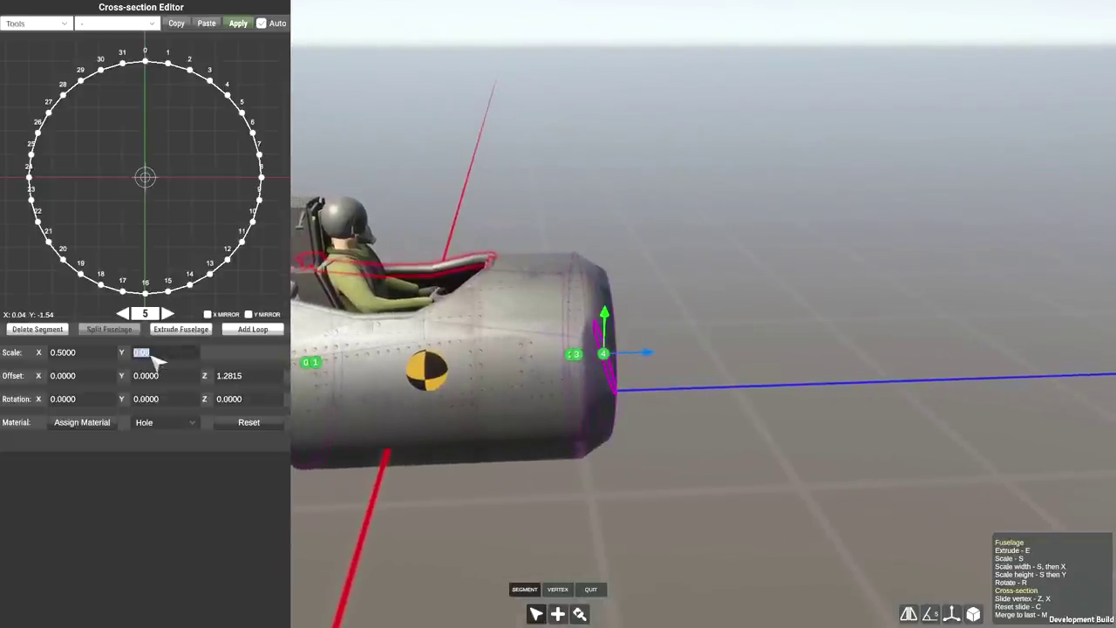
pyautogui.write('6')
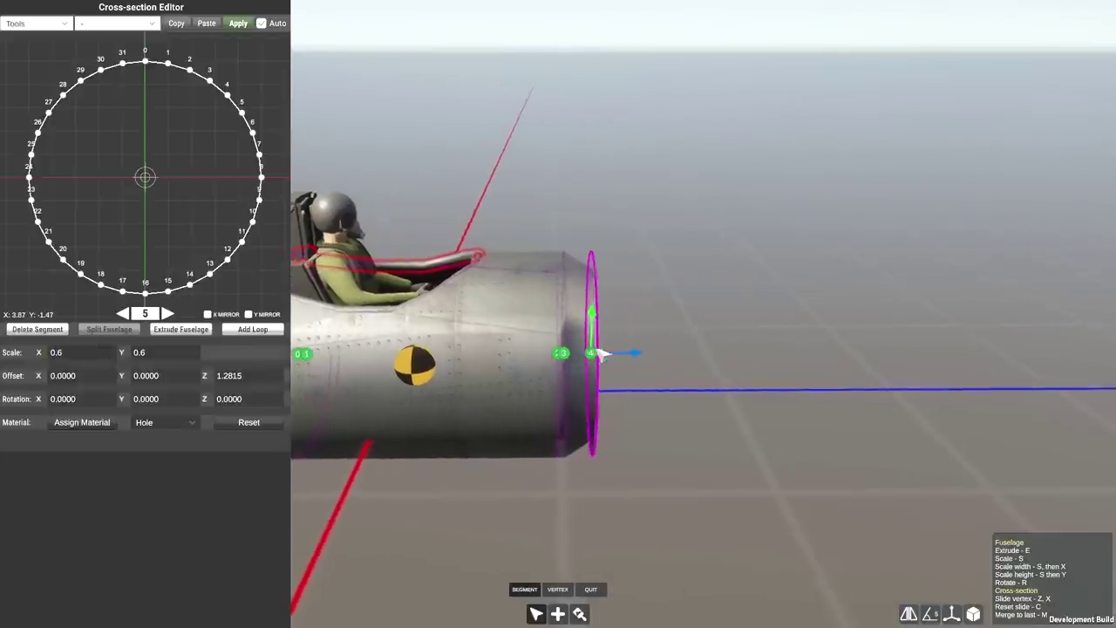
pyautogui.scroll(3, 666, 380)
pyautogui.moveTo(666, 382); pyautogui.dragTo(924, 401)
# Step: Extrude segment 6 forward from segment 5, set its X and Y scale to 0.5 and its Z offset to about 1.76
pyautogui.click(183, 331)
pyautogui.moveTo(753, 401); pyautogui.dragTo(683, 236)
pyautogui.moveTo(745, 363); pyautogui.dragTo(705, 360)
pyautogui.scroll(-3, 692, 362)
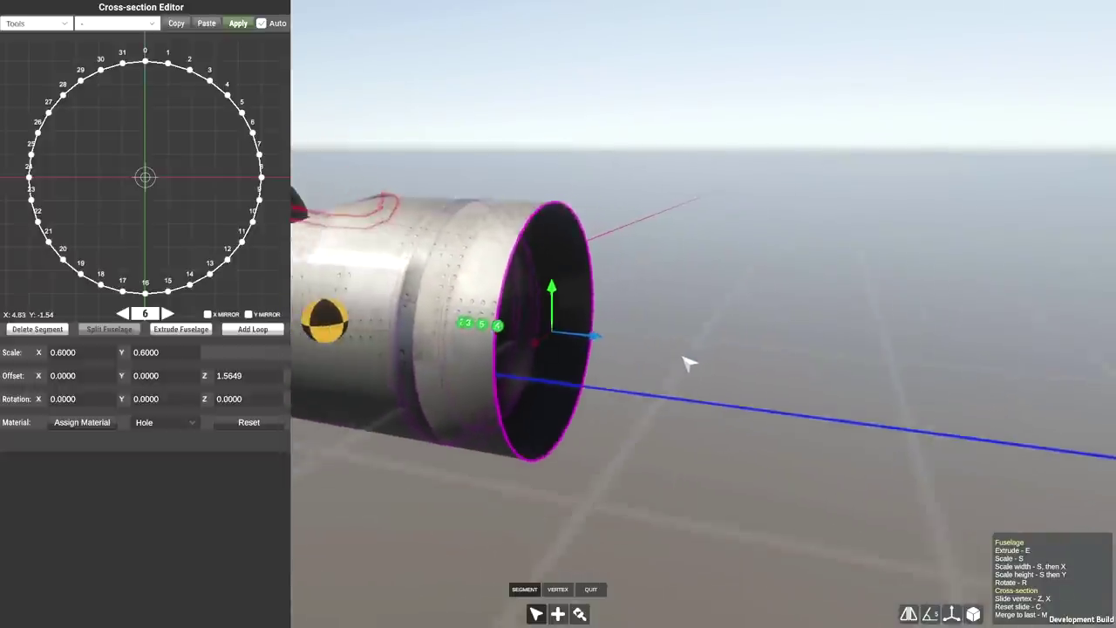
pyautogui.click(161, 354)
pyautogui.write('0.5')
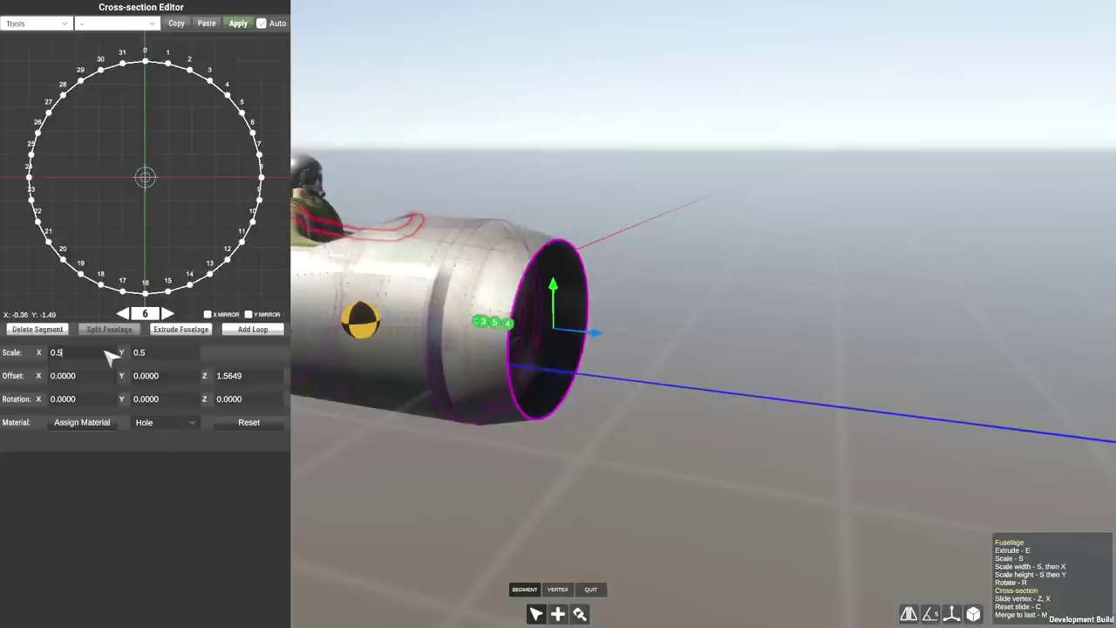
pyautogui.press('Return')
pyautogui.moveTo(598, 338); pyautogui.dragTo(656, 386)
pyautogui.scroll(-3, 627, 374)
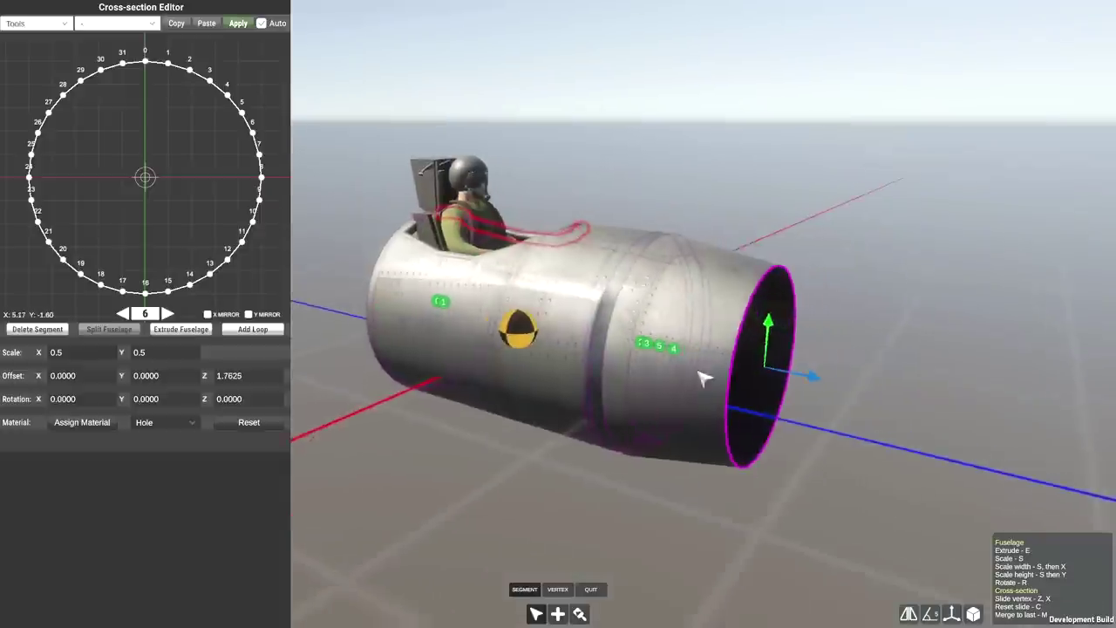
# Step: Extrude segment 7 in place at the nose opening and set its X and Y scale to 0.45 to form a lip
pyautogui.click(181, 329)
pyautogui.click(170, 357)
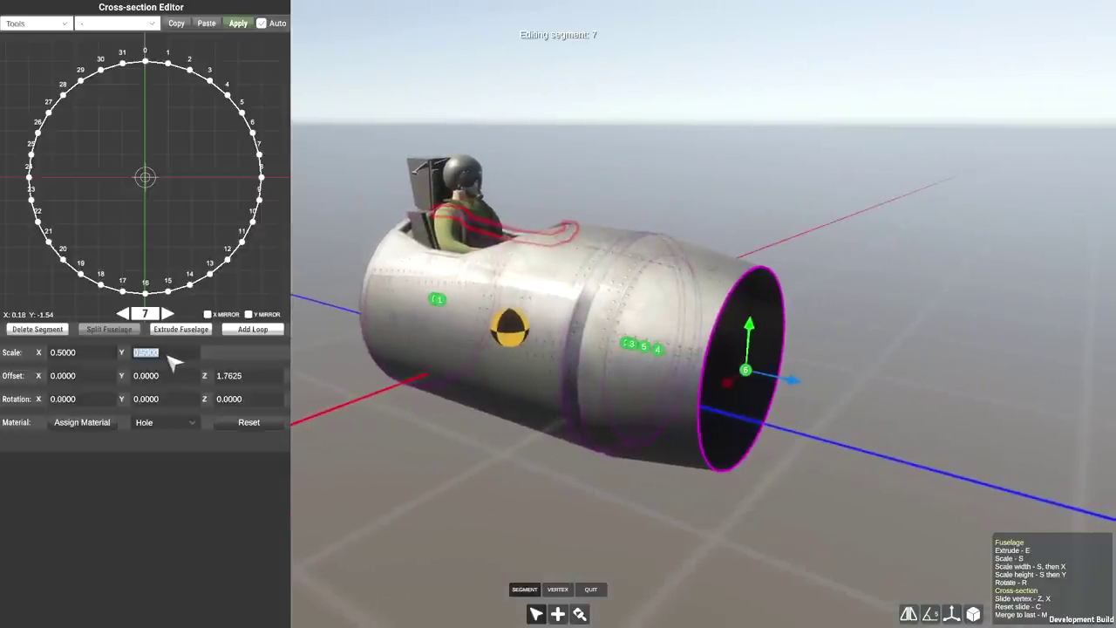
pyautogui.write('0.45')
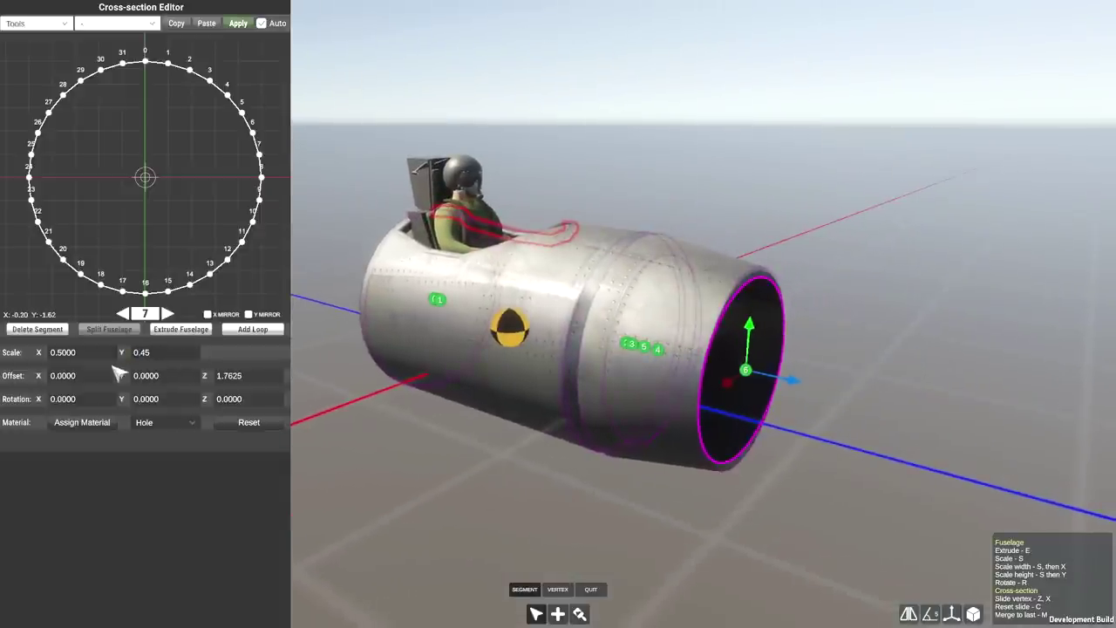
pyautogui.click(110, 353)
pyautogui.write('0.45')
pyautogui.moveTo(568, 374); pyautogui.dragTo(552, 372)
pyautogui.scroll(4, 552, 372)
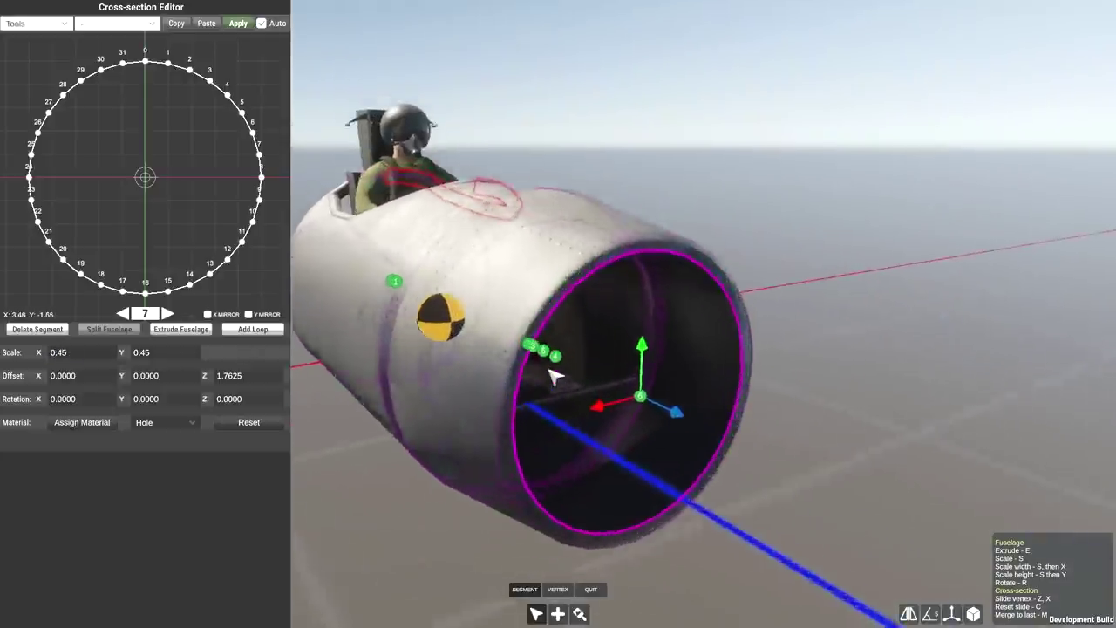
# Step: Extrude segment 8 with X and Y scale 0.4 and move it back inside the nose to a Z offset of about 0.93
pyautogui.click(180, 332)
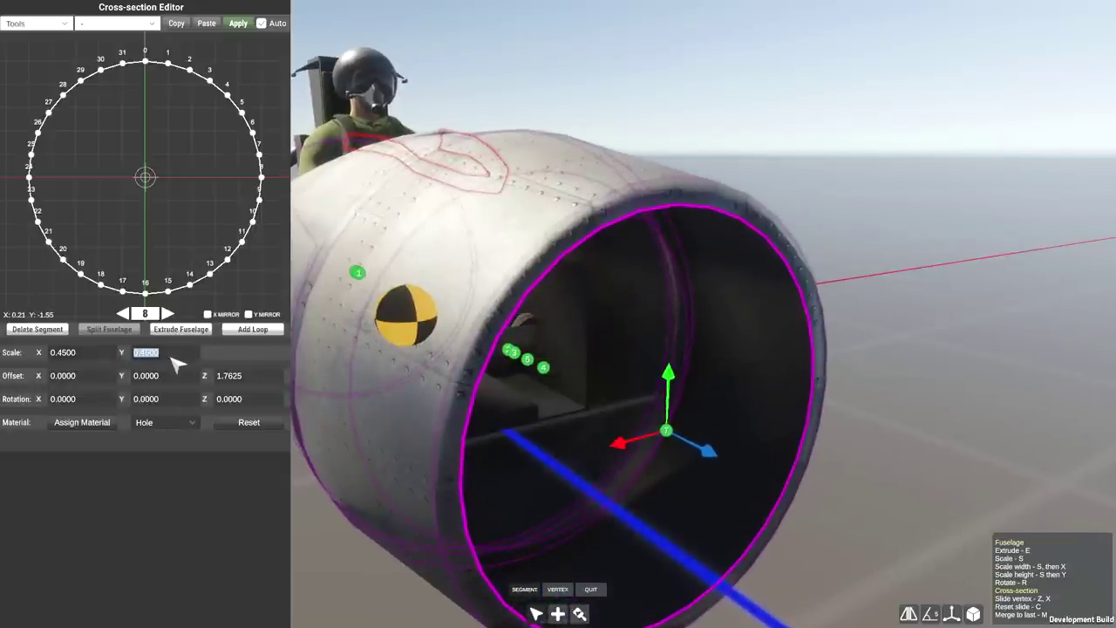
pyautogui.write('4')
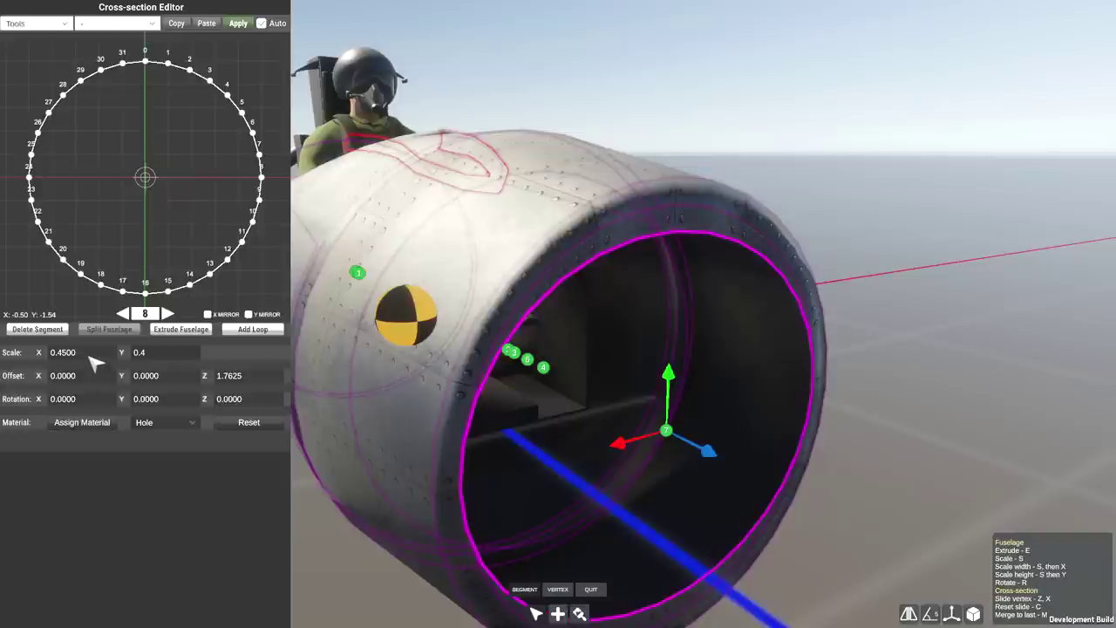
pyautogui.click(89, 357)
pyautogui.write('0.4')
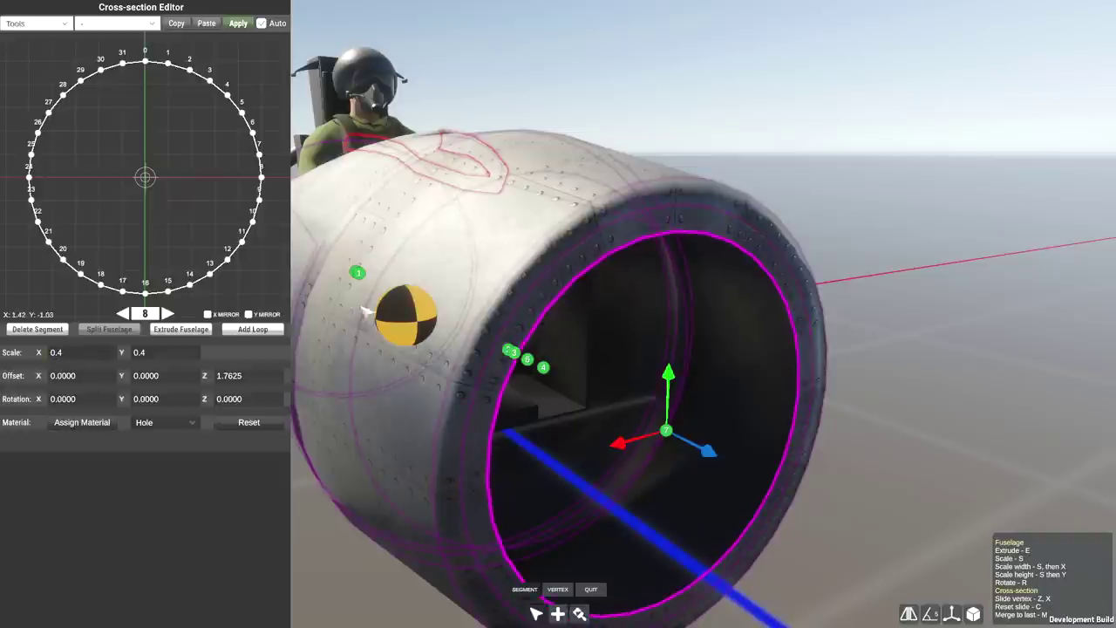
pyautogui.moveTo(713, 451); pyautogui.dragTo(540, 349)
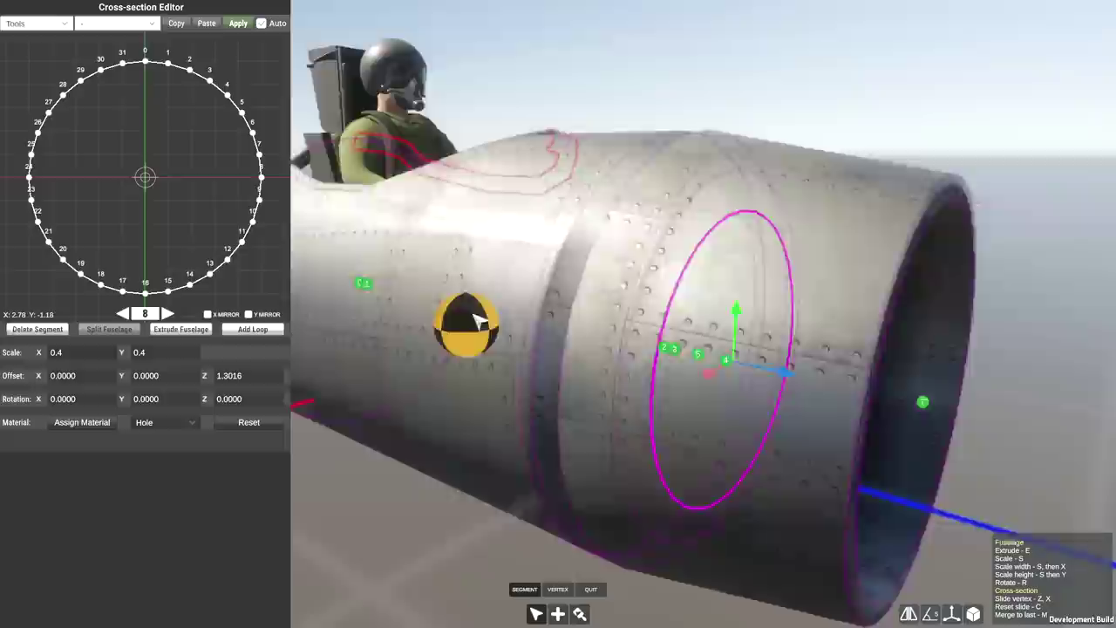
pyautogui.moveTo(479, 323); pyautogui.dragTo(557, 316)
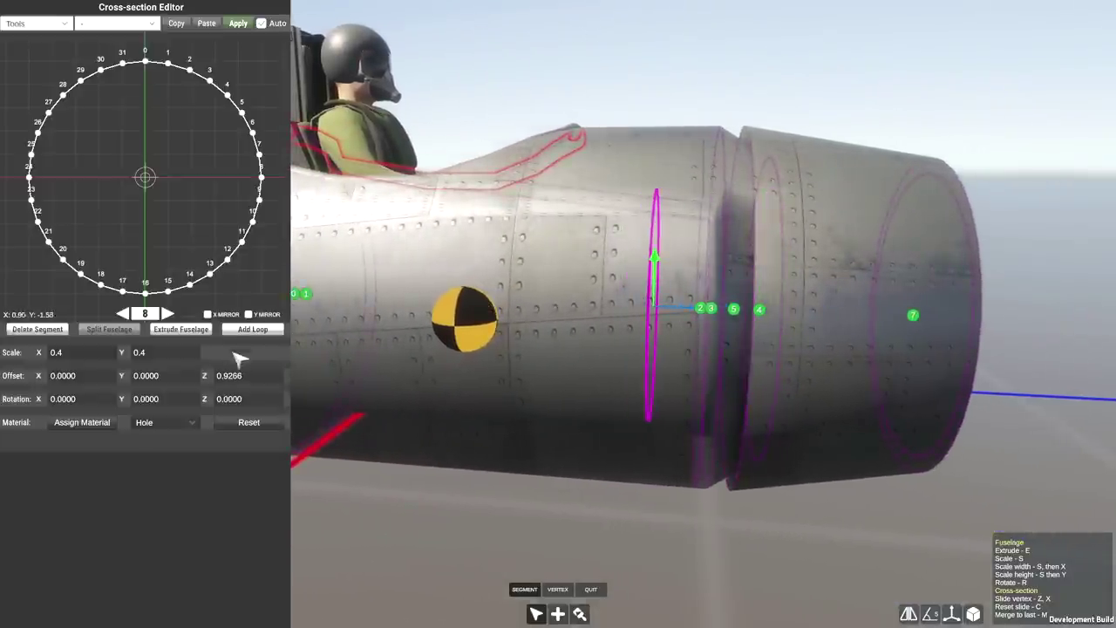
# Step: Extrude segment 9 from the inner rear end, set its Y scale to 0, rescale X to match and close the fuselage editor
pyautogui.click(178, 332)
pyautogui.click(173, 354)
pyautogui.write('0')
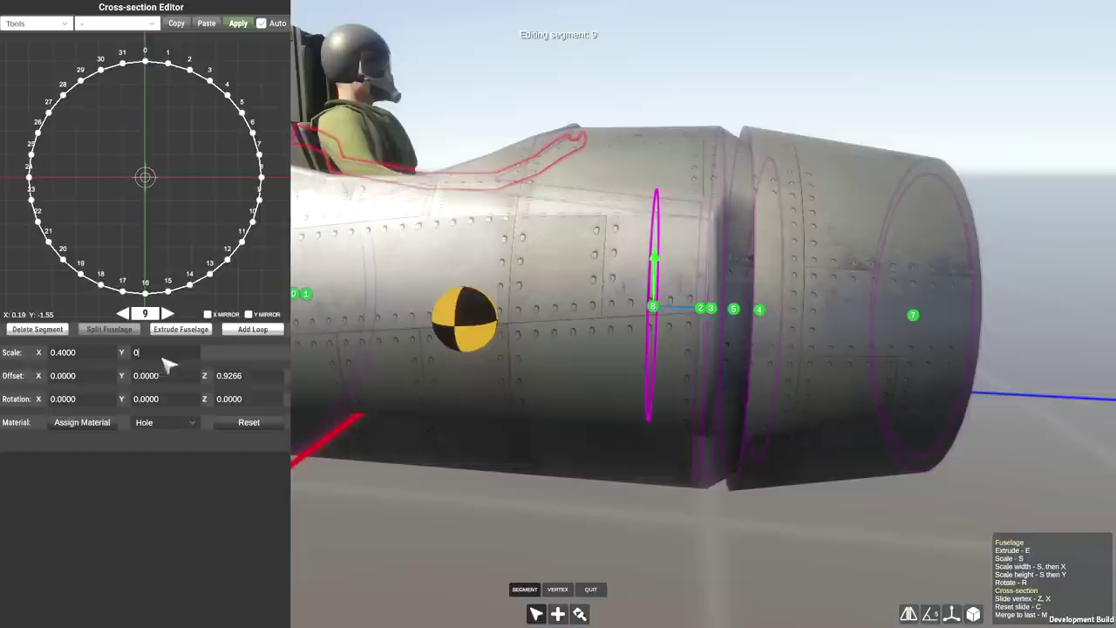
pyautogui.click(87, 351)
pyautogui.moveTo(571, 426); pyautogui.dragTo(603, 396)
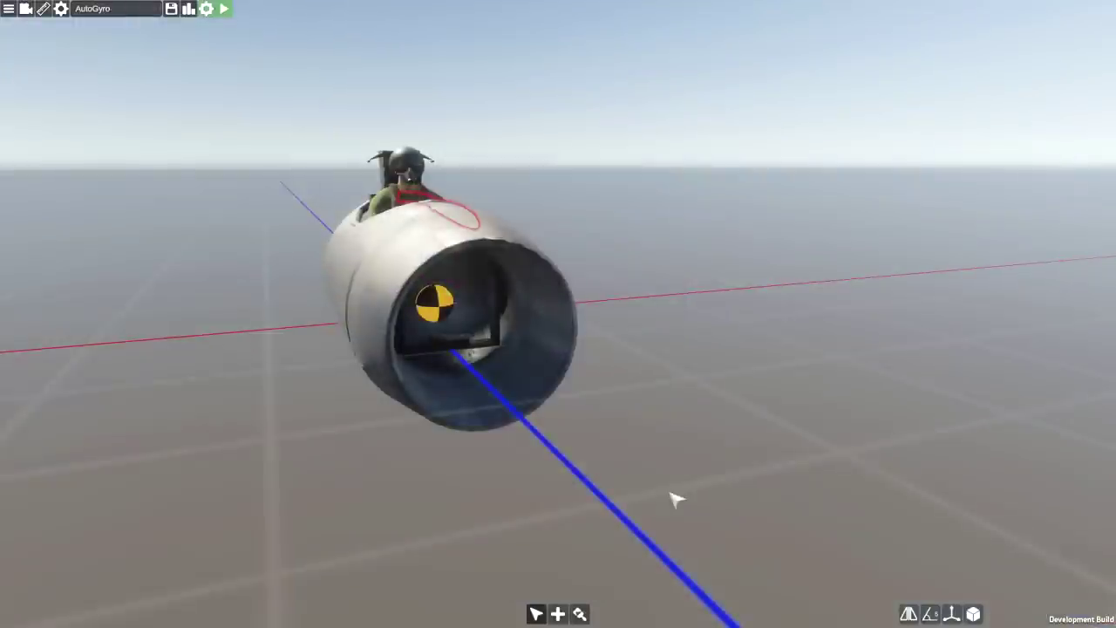
# Step: Add a Piston Engine with symmetry off inside the nose opening at about X 0.00, Y −0.12, Z 1.74, and open its properties
pyautogui.click(558, 613)
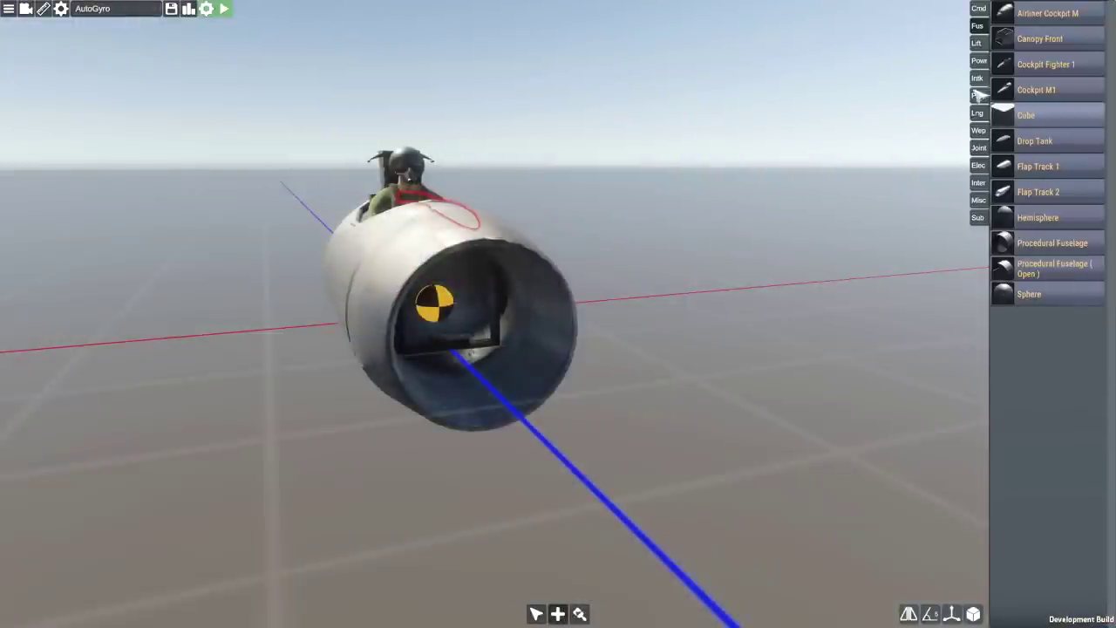
pyautogui.click(979, 60)
pyautogui.click(1040, 89)
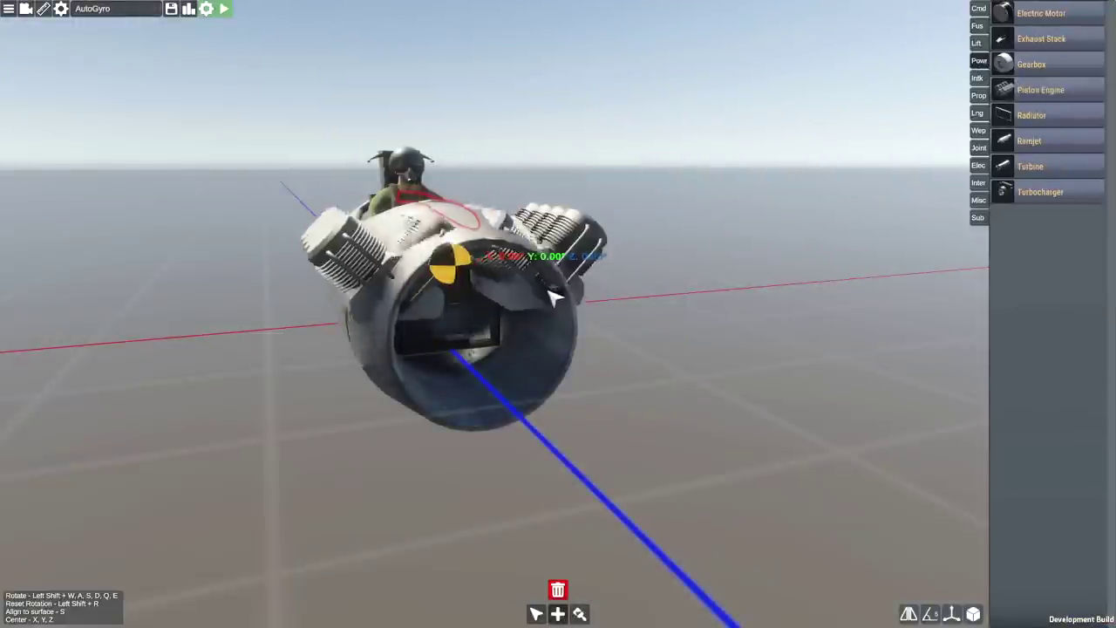
pyautogui.moveTo(491, 326); pyautogui.dragTo(451, 316)
pyautogui.scroll(5, 449, 315)
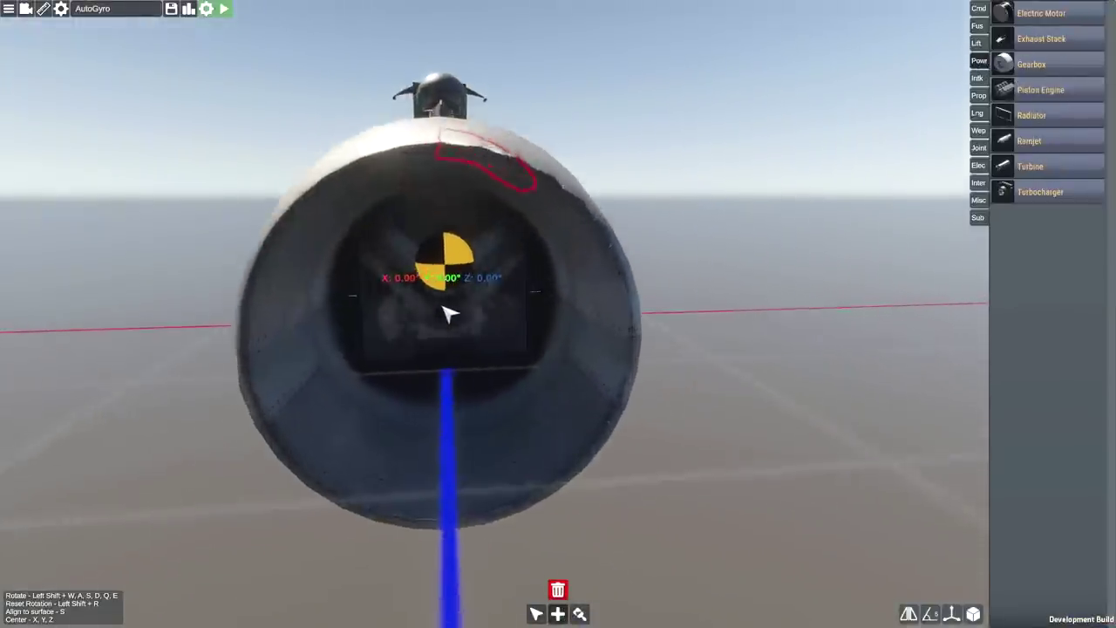
pyautogui.click(908, 613)
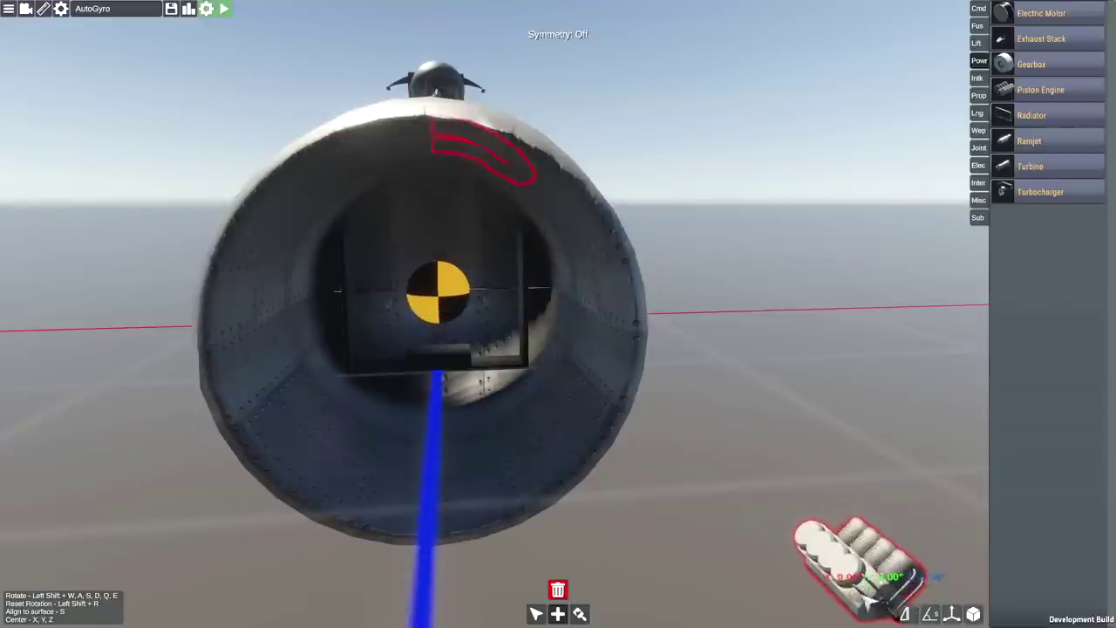
pyautogui.click(445, 326)
pyautogui.click(445, 321)
pyautogui.click(489, 260)
pyautogui.moveTo(489, 261); pyautogui.dragTo(839, 419)
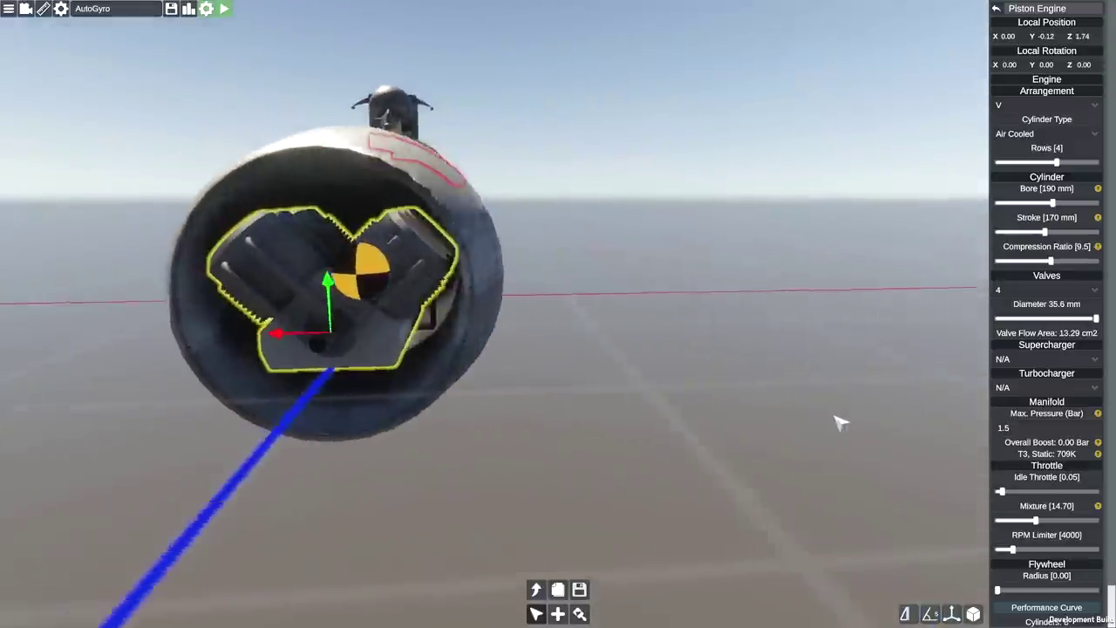
# Step: Set the engine's arrangement to Radial with 2 rows and raise it to a Y position of 0.00
pyautogui.click(1046, 133)
pyautogui.click(1055, 119)
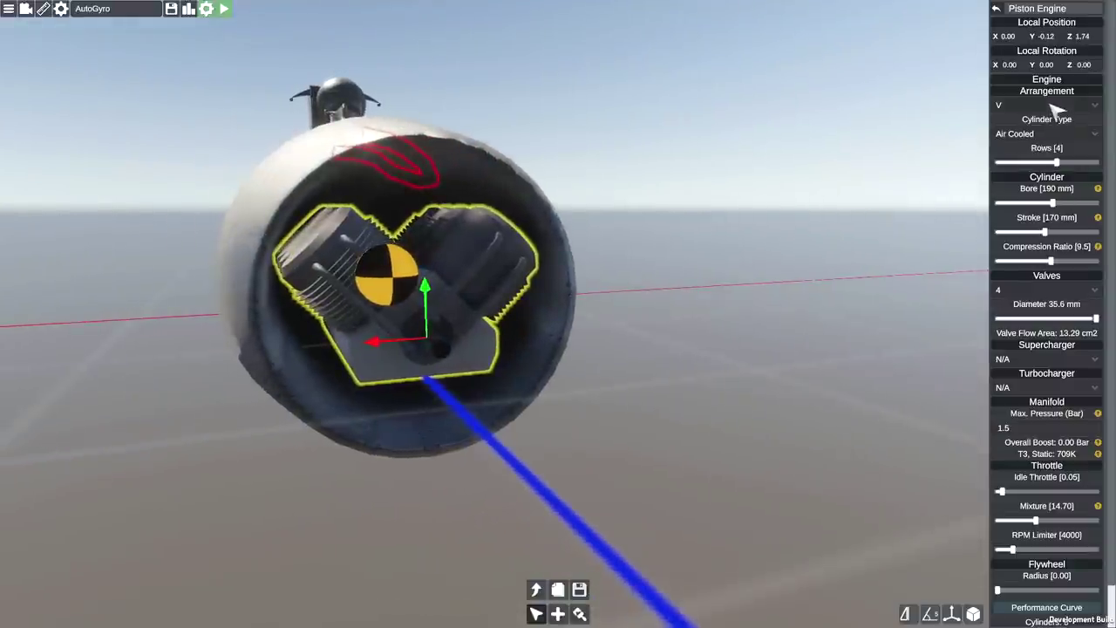
pyautogui.click(1048, 106)
pyautogui.click(1025, 121)
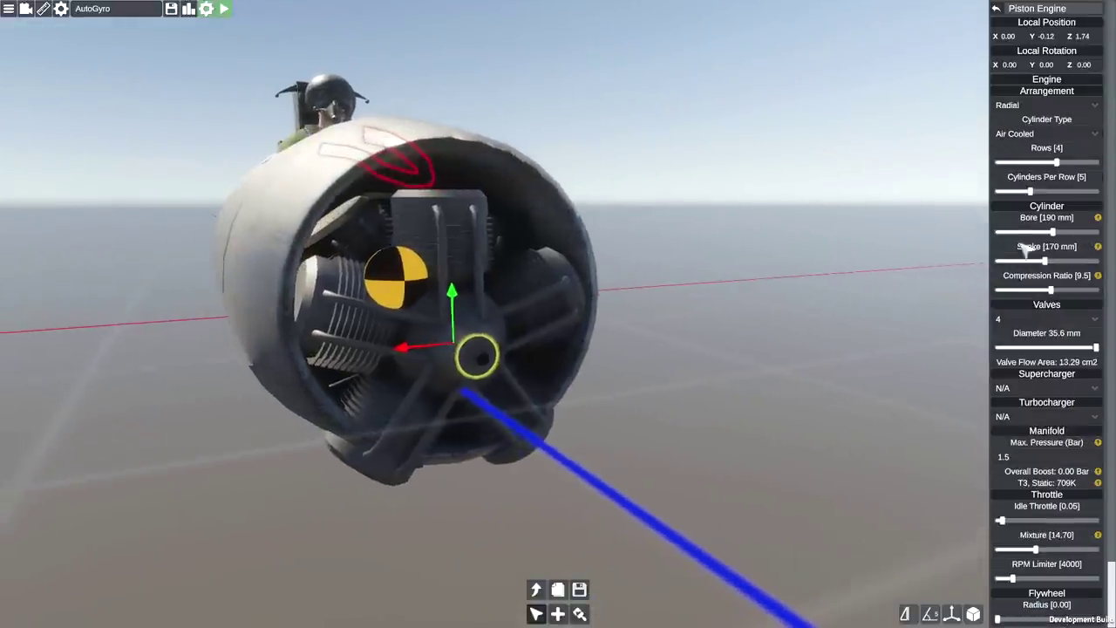
pyautogui.moveTo(657, 302); pyautogui.dragTo(728, 297)
pyautogui.moveTo(571, 285); pyautogui.dragTo(571, 175)
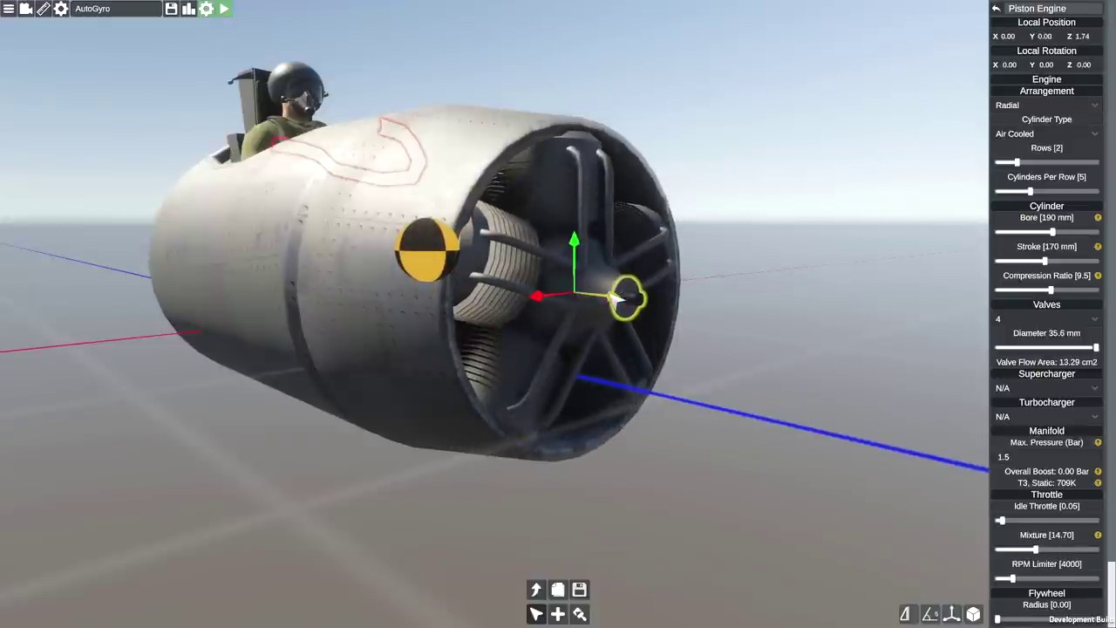
# Step: Move the radial engine back into the nose to about Z 1.64 and raise it slightly to Y 0.01
pyautogui.moveTo(615, 298); pyautogui.dragTo(492, 288)
pyautogui.moveTo(553, 304); pyautogui.dragTo(478, 300)
pyautogui.click(667, 331)
pyautogui.click(480, 298)
pyautogui.moveTo(497, 242); pyautogui.dragTo(498, 238)
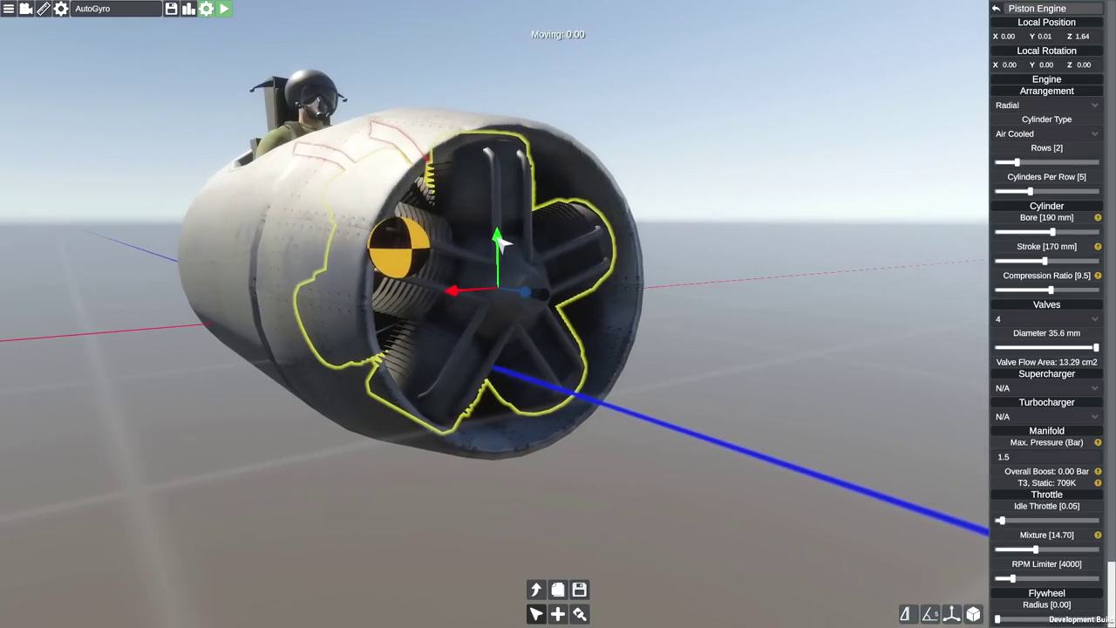
# Step: Examine the engine's fit inside the nose, its calculated statistics and the main fuselage's properties
pyautogui.moveTo(645, 284); pyautogui.dragTo(588, 210)
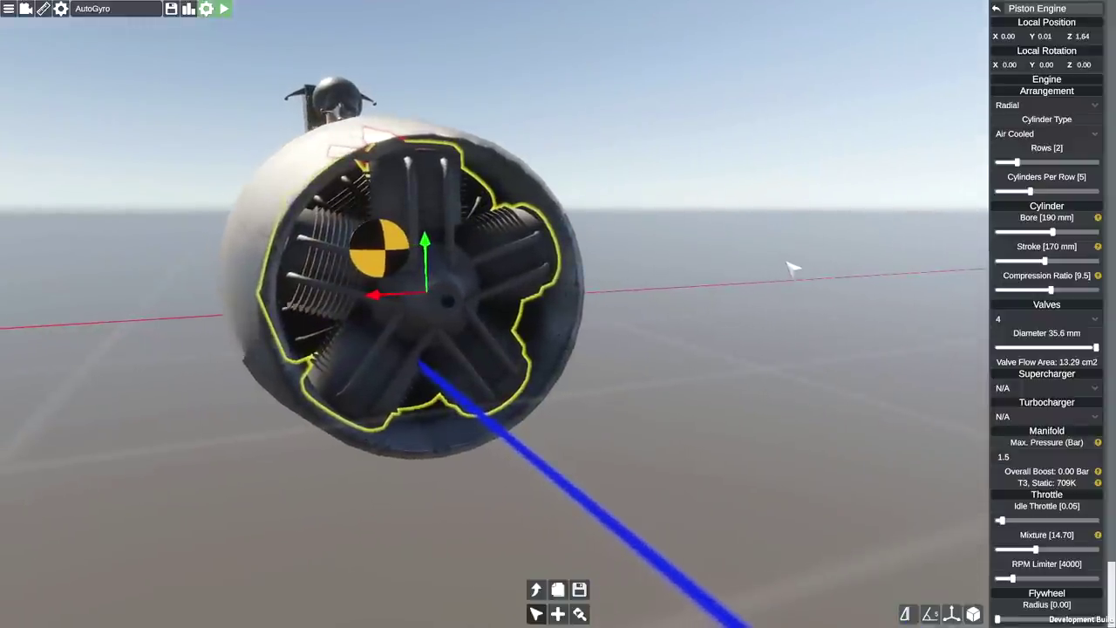
pyautogui.moveTo(836, 254); pyautogui.dragTo(813, 275)
pyautogui.click(868, 264)
pyautogui.click(603, 283)
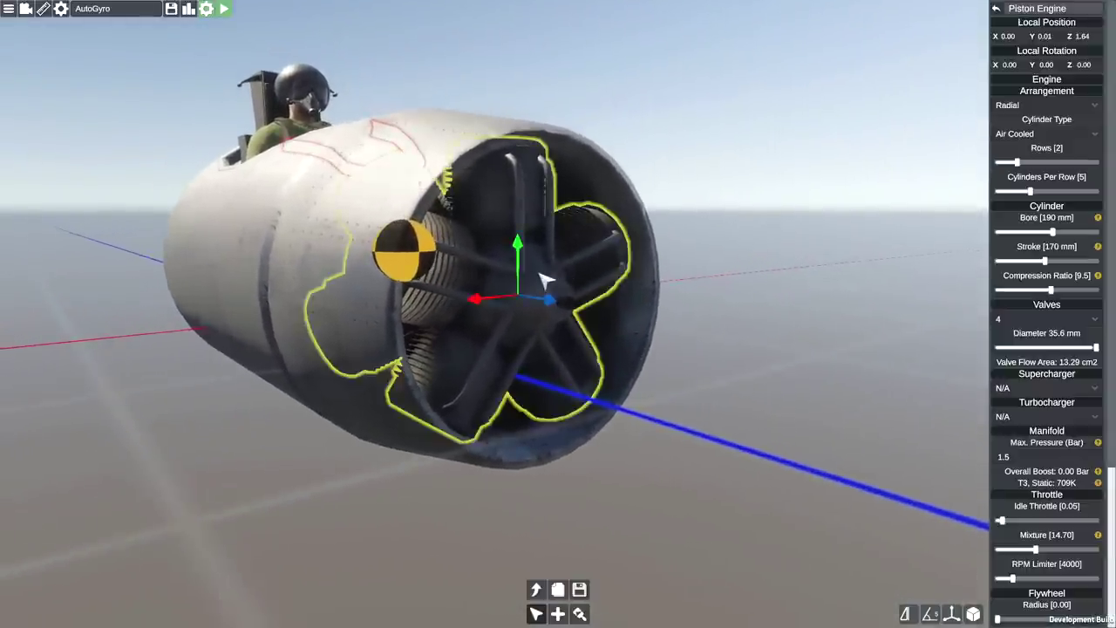
pyautogui.scroll(-2, 1057, 334)
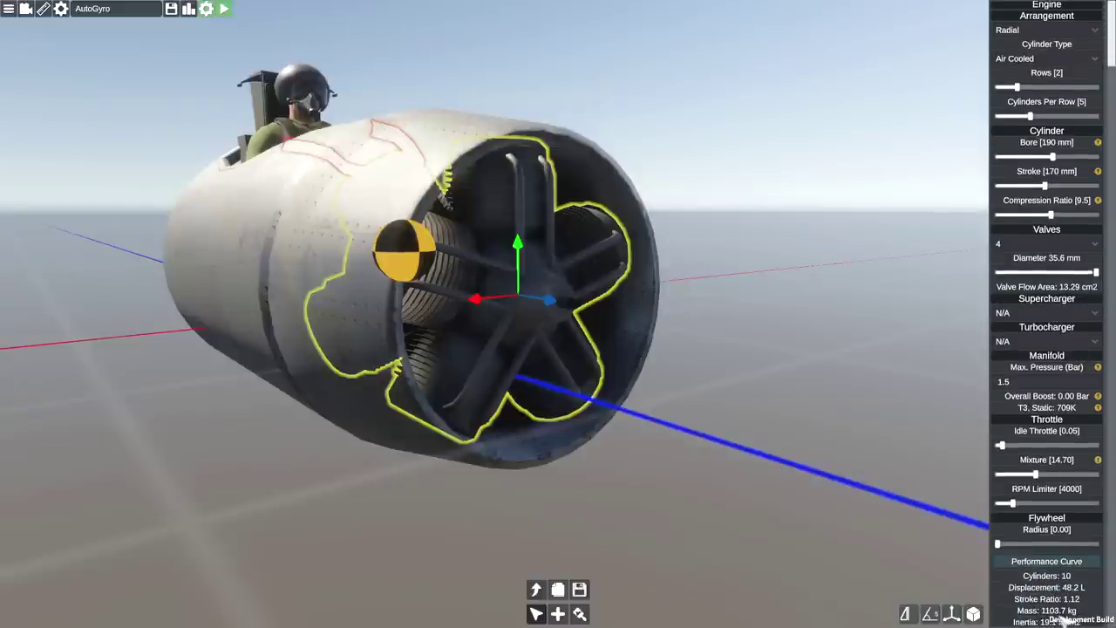
pyautogui.click(911, 565)
pyautogui.click(479, 359)
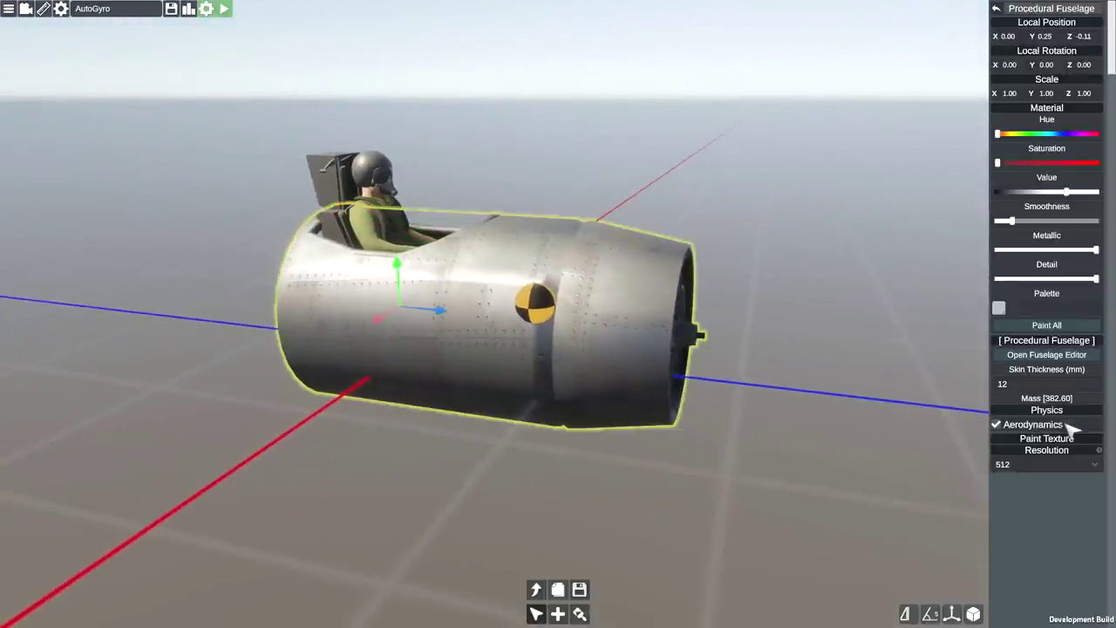
pyautogui.moveTo(823, 416); pyautogui.dragTo(707, 398)
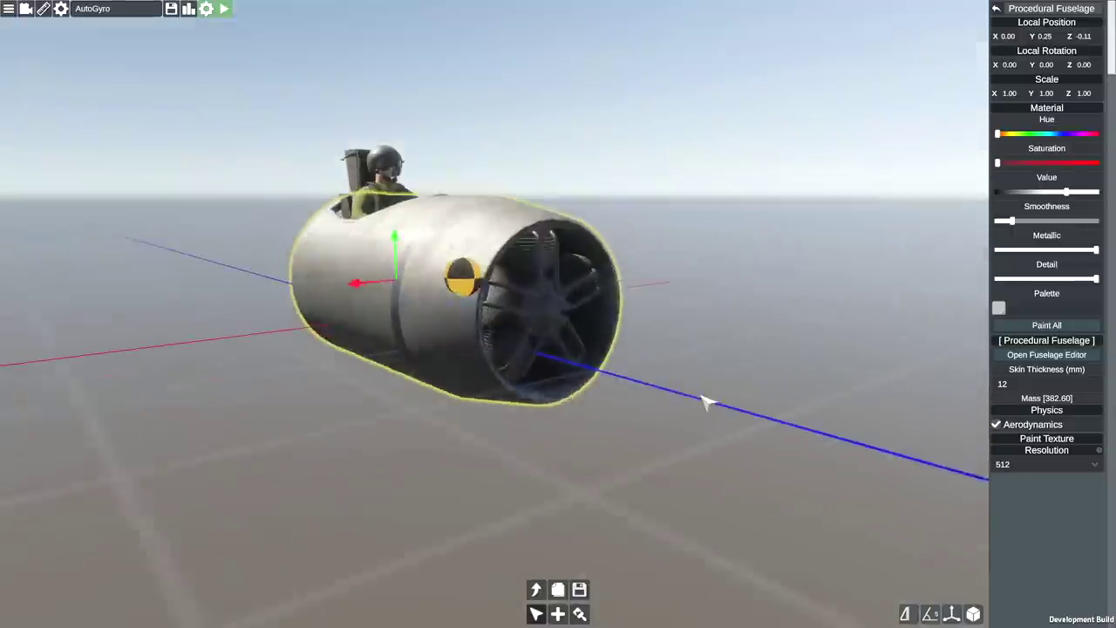
# Step: Set the radial engine's bore to 140 mm and stroke to 130 mm, and review its resulting statistics
pyautogui.click(525, 327)
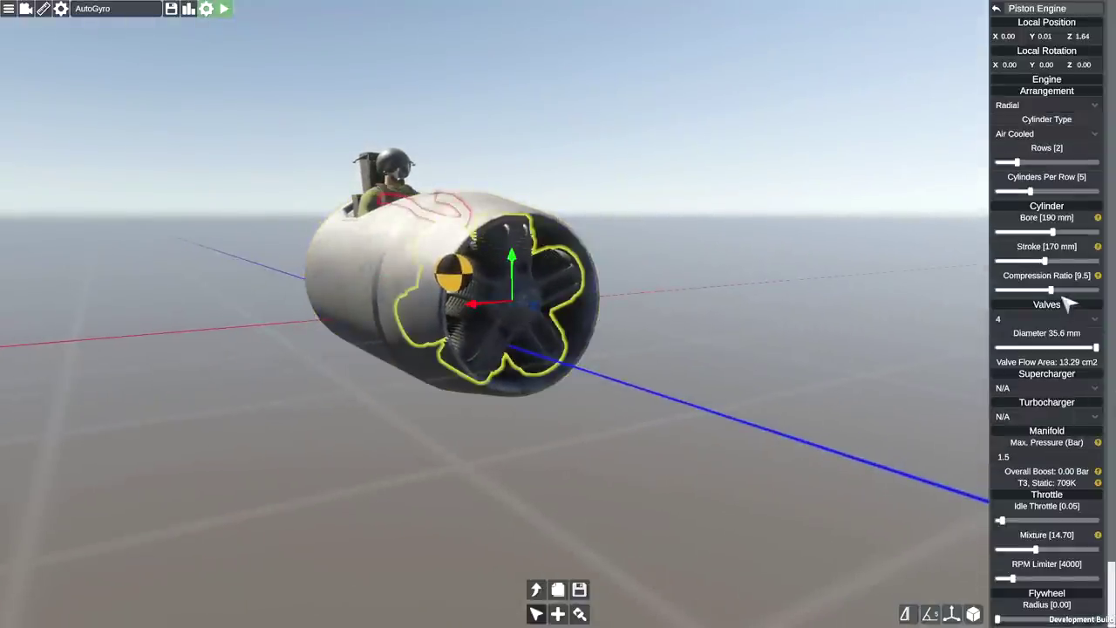
pyautogui.moveTo(1047, 262)
pyautogui.mouseDown()
pyautogui.moveTo(1025, 262)
pyautogui.moveTo(1043, 232)
pyautogui.moveTo(1033, 232)
pyautogui.mouseUp()
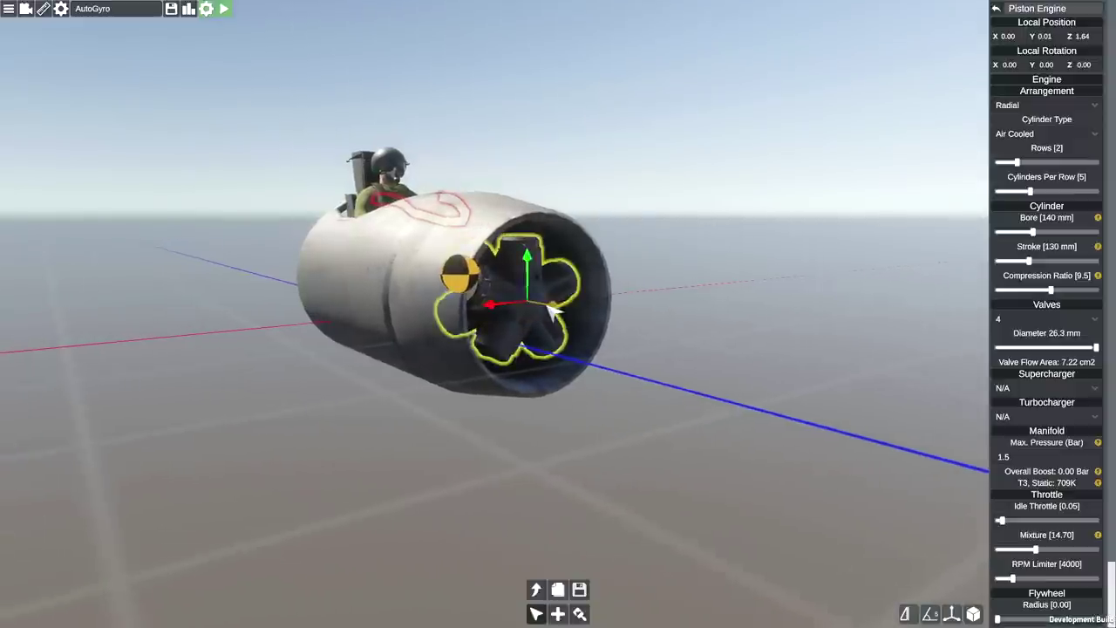
pyautogui.scroll(-5, 981, 420)
pyautogui.scroll(-1, 1036, 442)
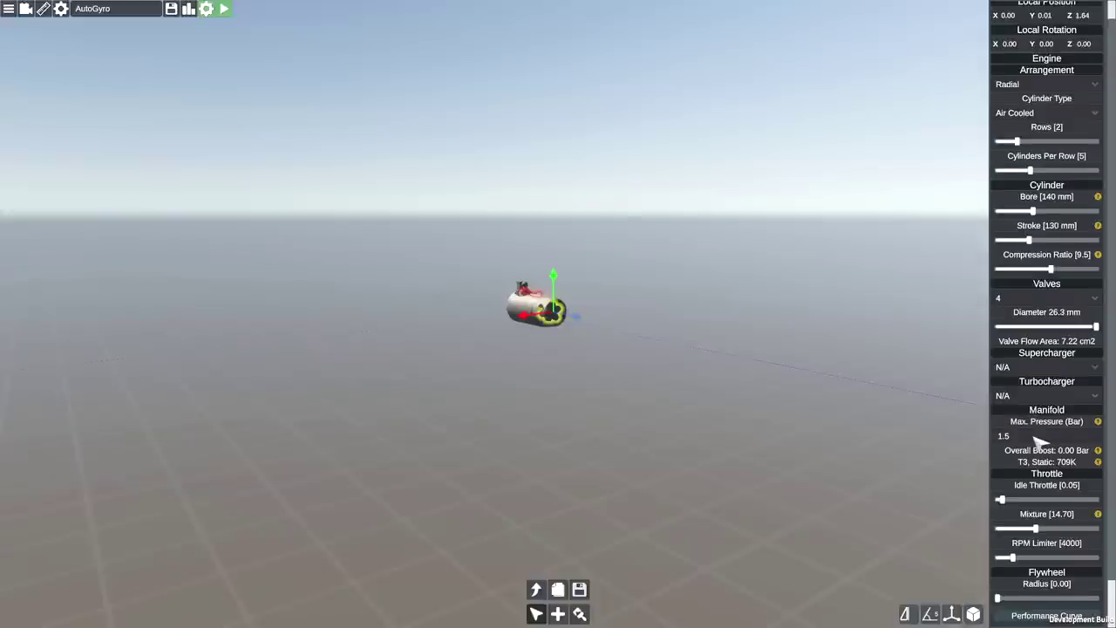
pyautogui.scroll(-2, 1022, 473)
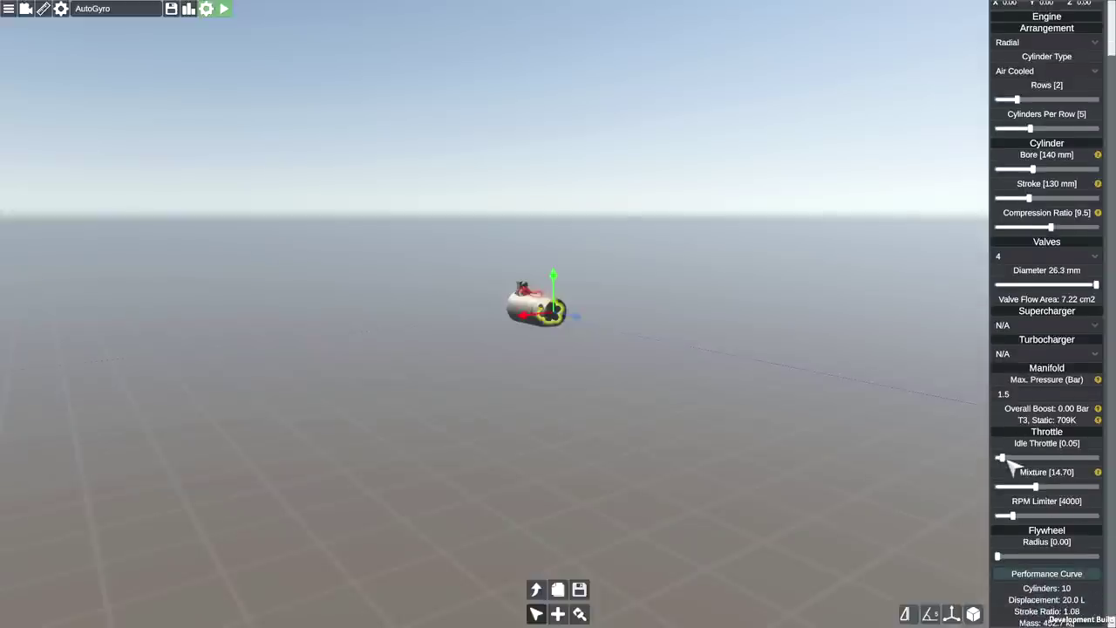
pyautogui.scroll(6, 710, 435)
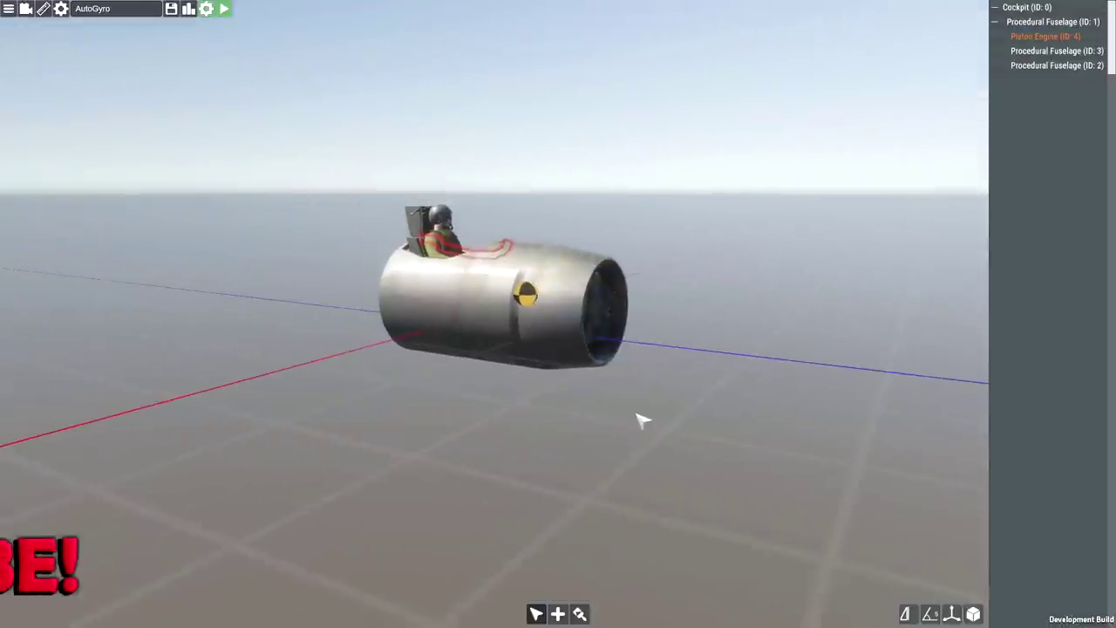
# Step: Move the radial engine slightly forward inside the nose, to about Z 1.67
pyautogui.scroll(6, 640, 419)
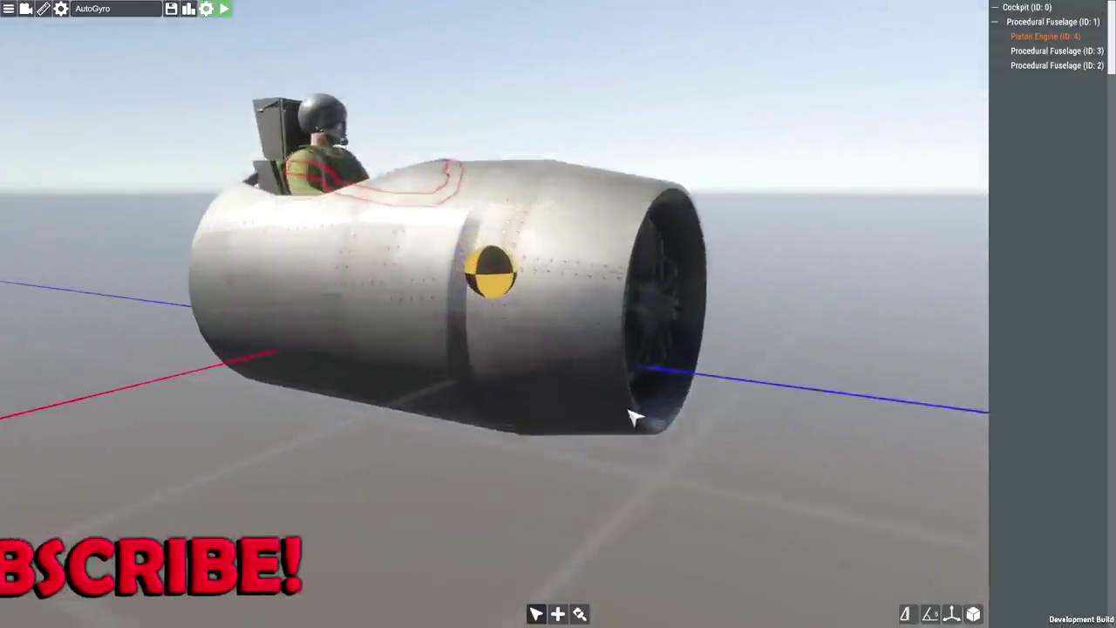
pyautogui.click(610, 349)
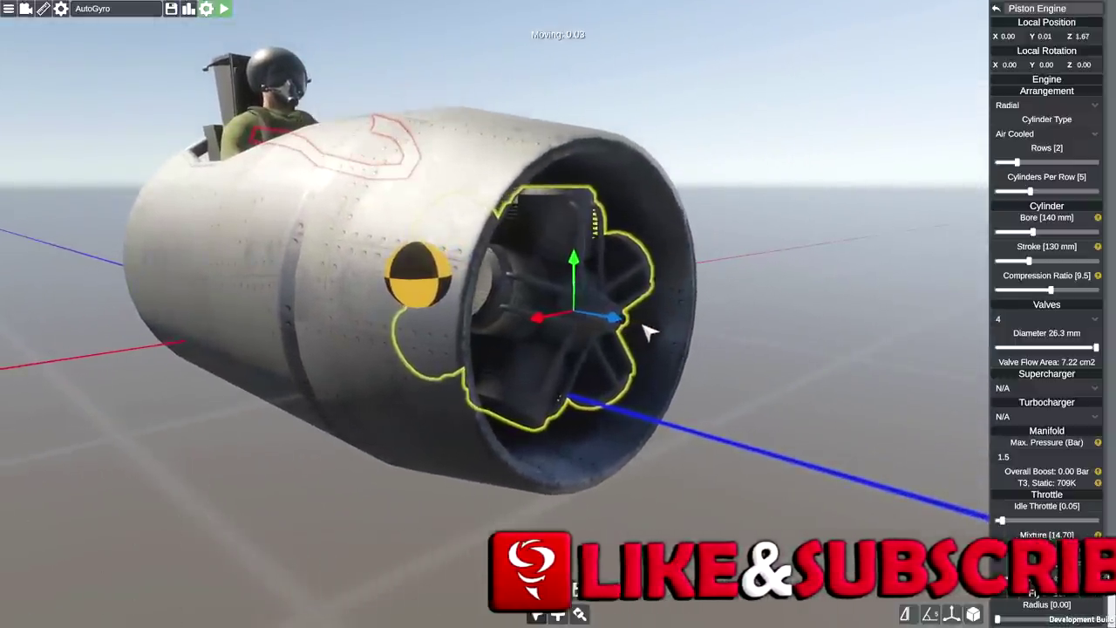
pyautogui.click(747, 375)
pyautogui.moveTo(742, 370)
pyautogui.mouseDown()
pyautogui.moveTo(699, 369)
pyautogui.moveTo(723, 370)
pyautogui.mouseUp()
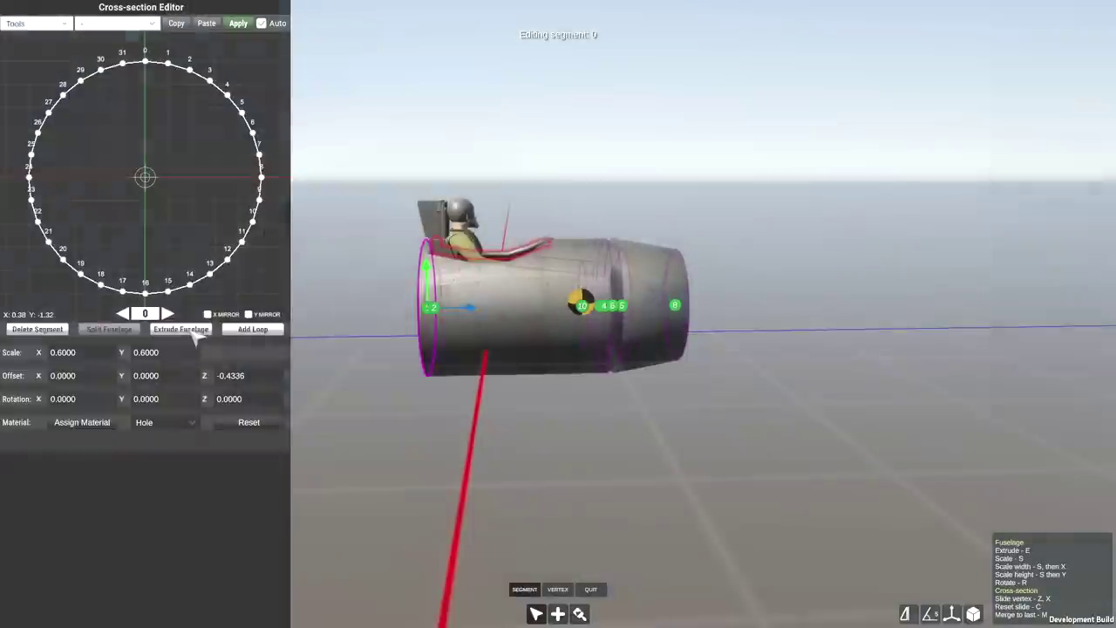
# Step: Extend the main fuselage's rear end backward, placing segment 0 at a Z offset of -1.0180
pyautogui.moveTo(389, 316); pyautogui.dragTo(321, 316)
pyautogui.moveTo(556, 359); pyautogui.dragTo(287, 369)
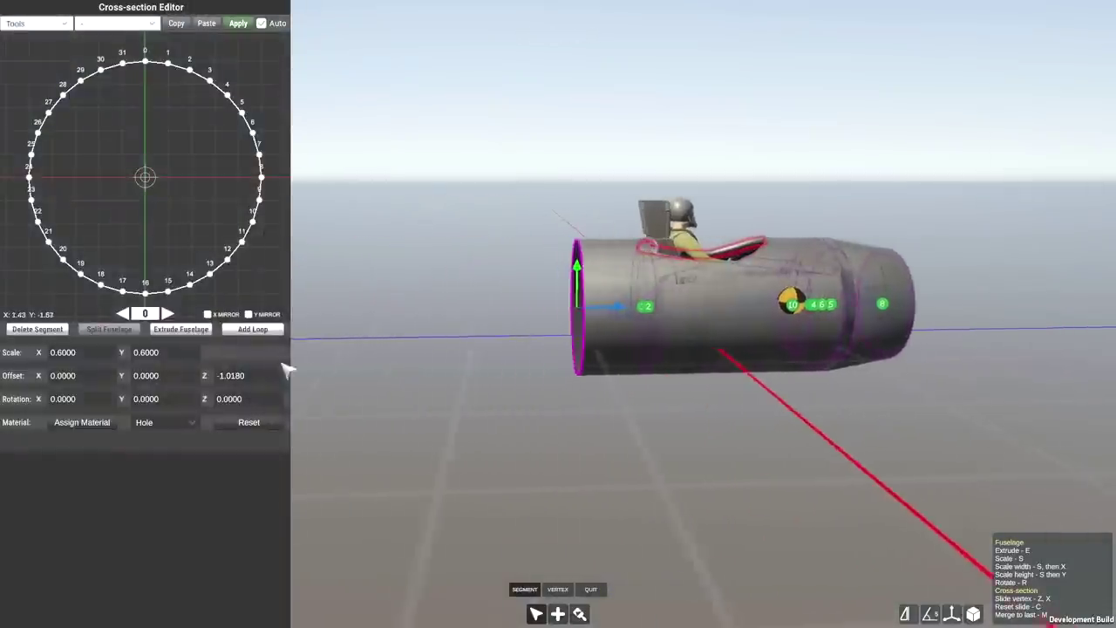
# Step: Turn on X mirroring for segment 2 and flatten the bottom of its cross-section between points 13 and 19
pyautogui.click(641, 325)
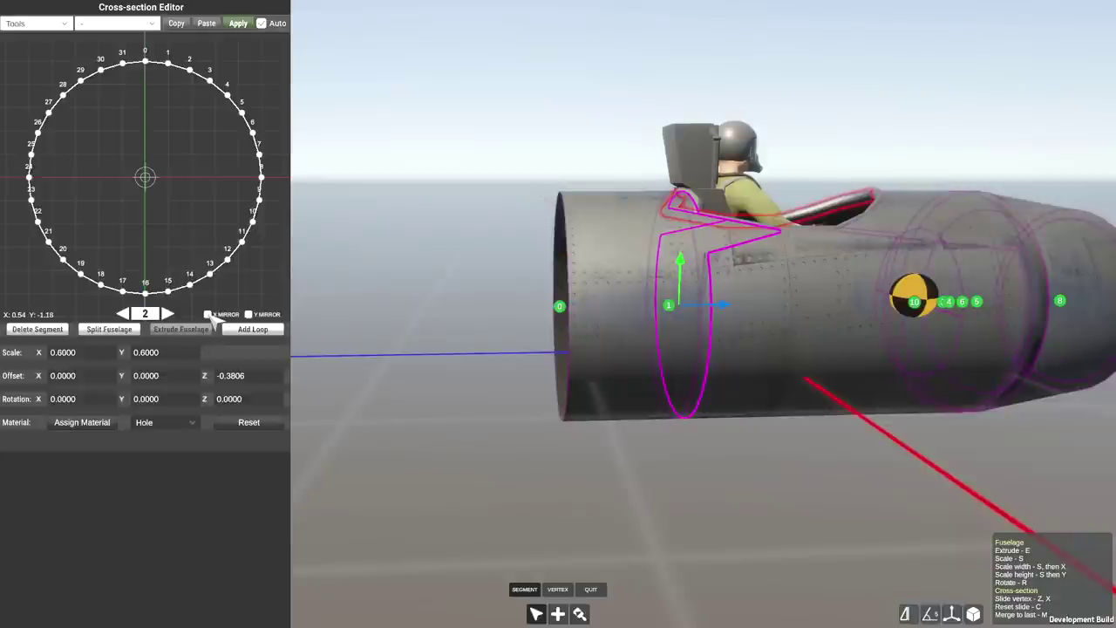
pyautogui.click(207, 314)
pyautogui.moveTo(145, 293); pyautogui.dragTo(212, 268)
pyautogui.moveTo(623, 309); pyautogui.dragTo(593, 292)
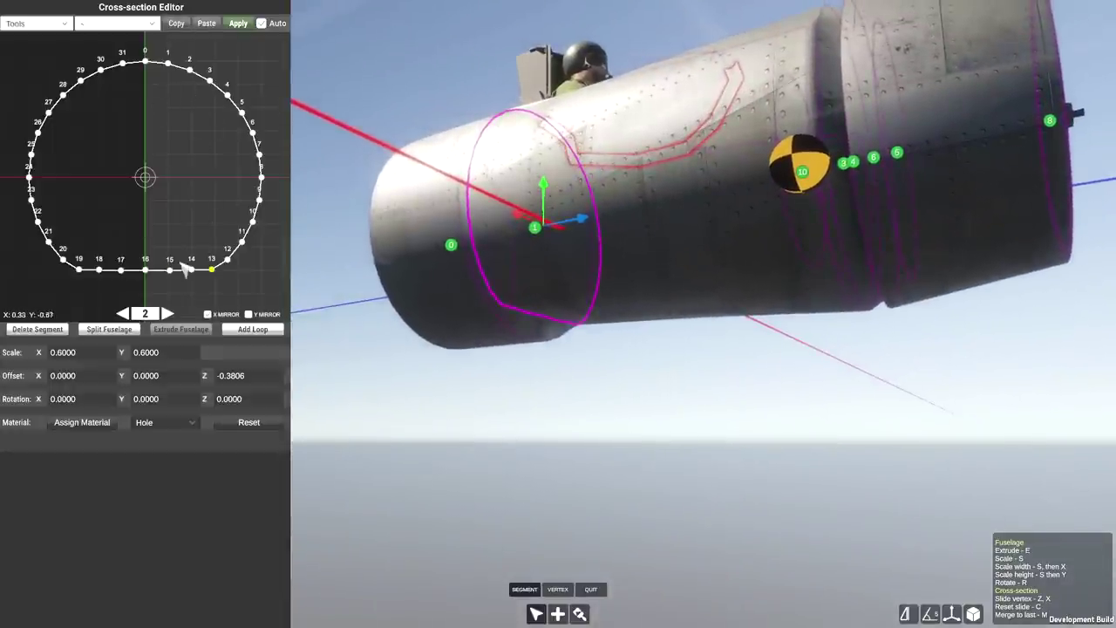
# Step: Paste segment 2's flat-bottomed cross-section onto segments 3 and 4 and apply it
pyautogui.click(168, 313)
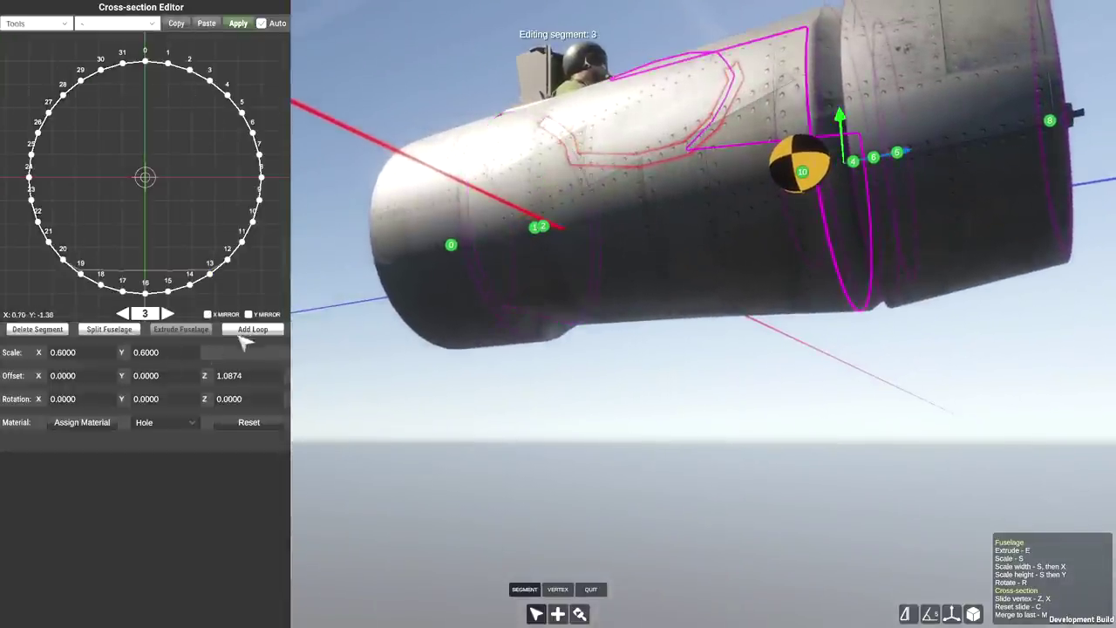
pyautogui.click(206, 24)
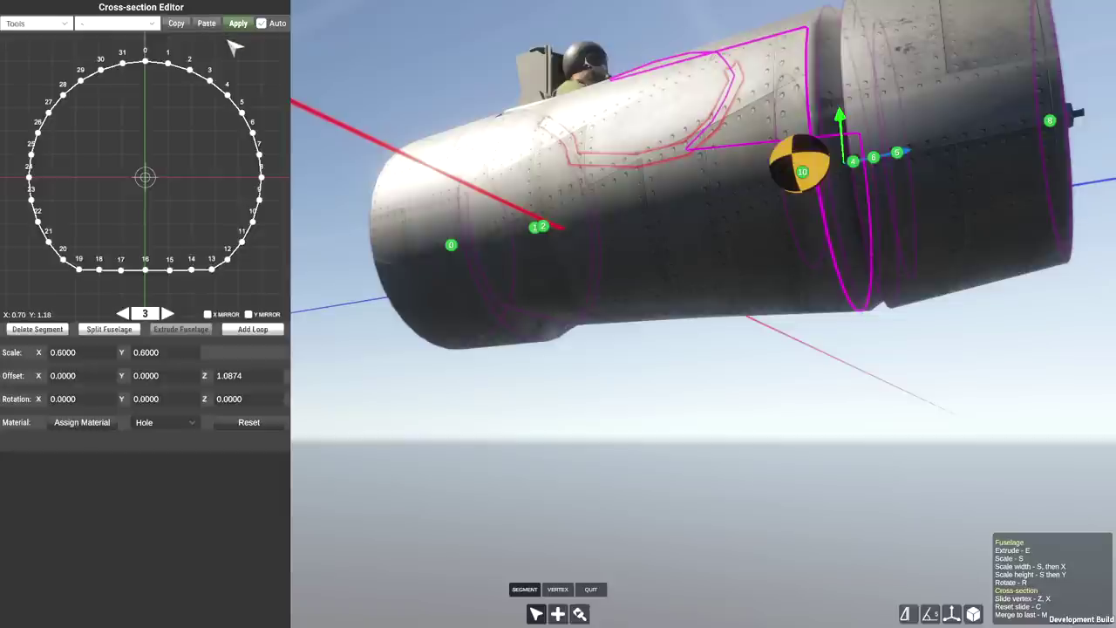
pyautogui.click(236, 25)
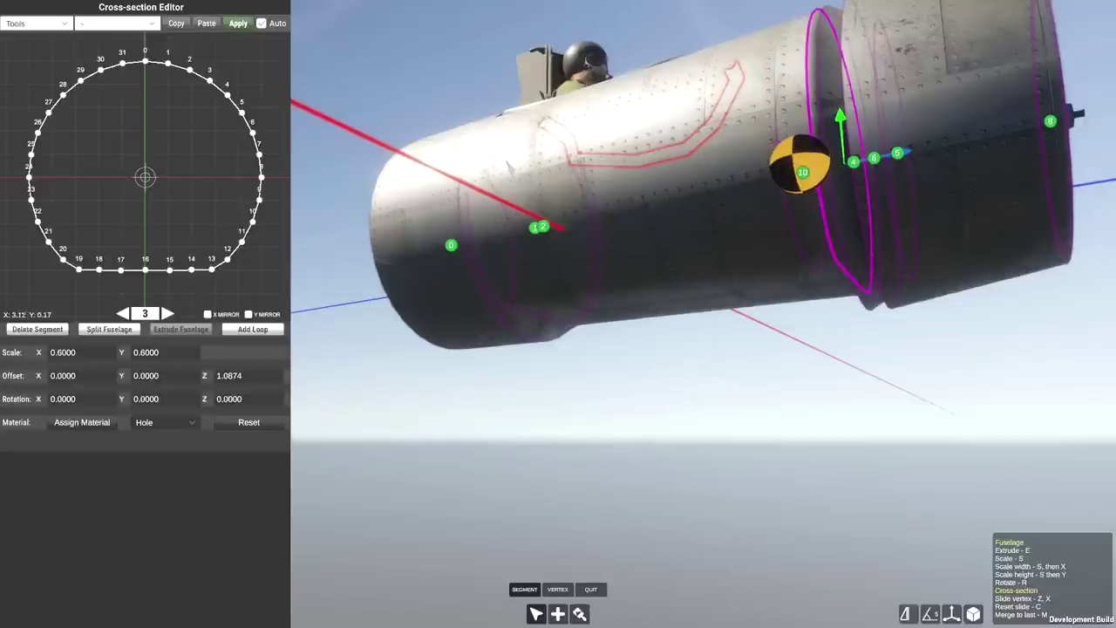
pyautogui.moveTo(797, 166); pyautogui.dragTo(364, 150)
pyautogui.click(170, 312)
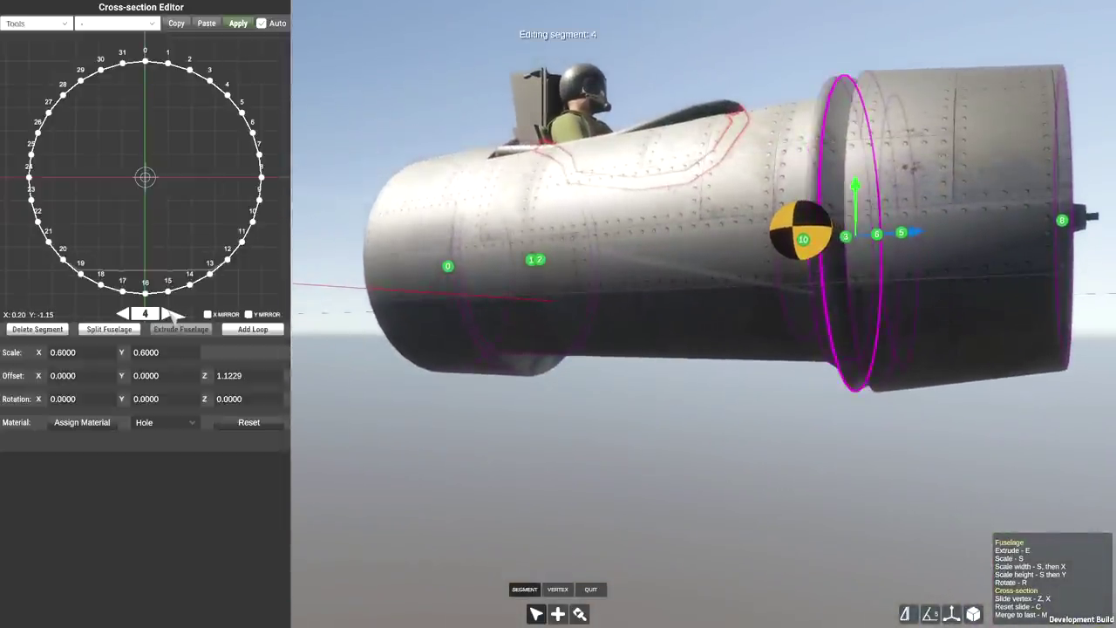
pyautogui.click(209, 23)
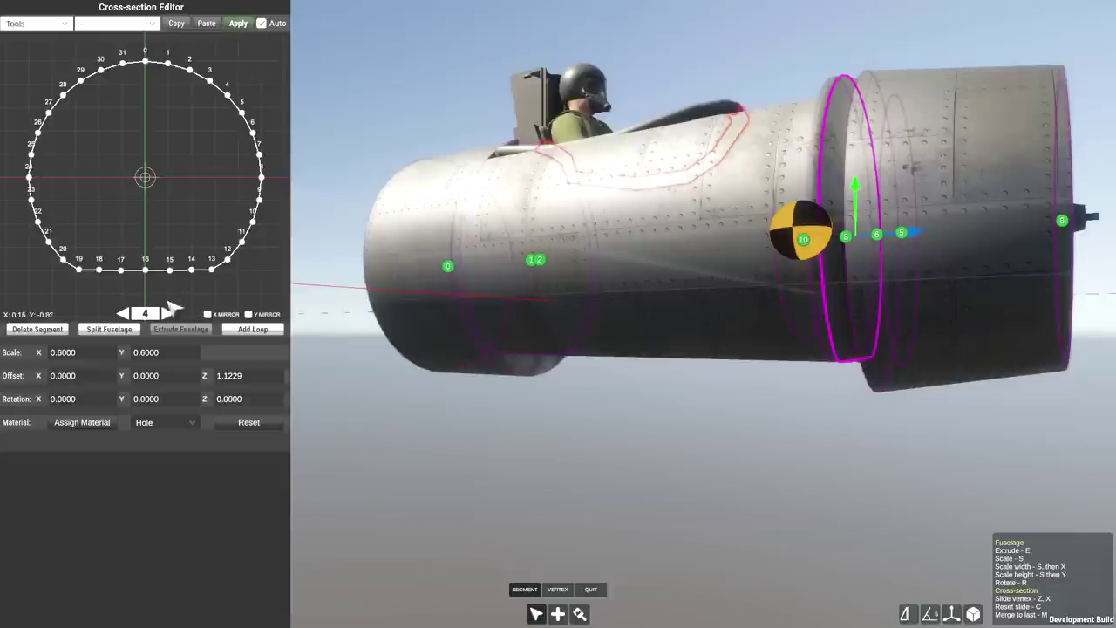
# Step: Paste the same flat-bottomed cross-section onto segments 5 and 6 behind the nose
pyautogui.click(168, 313)
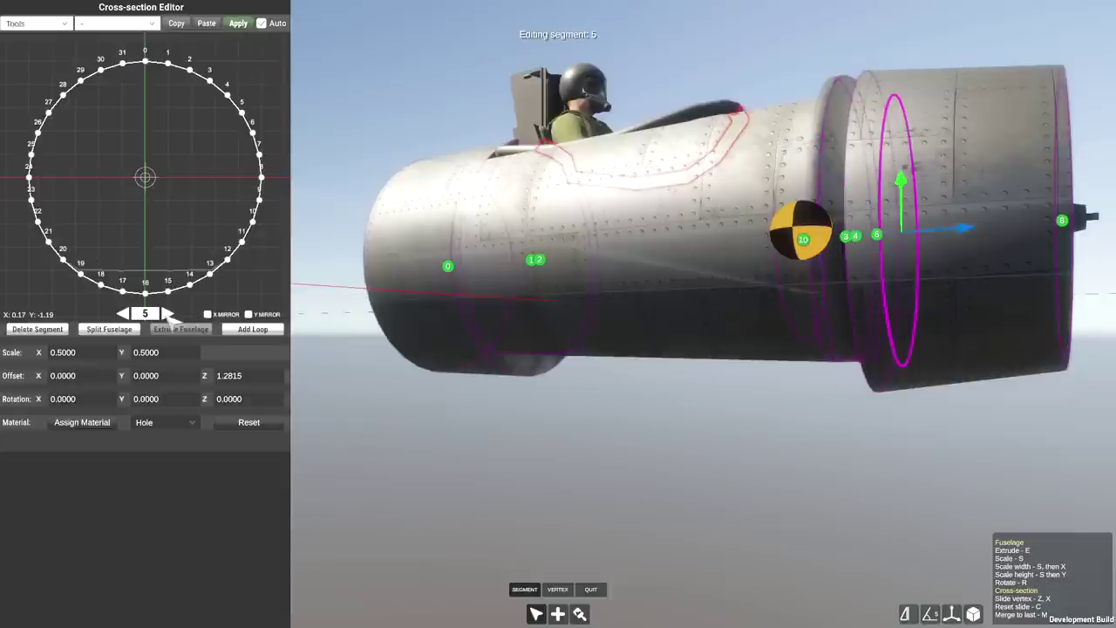
pyautogui.click(217, 24)
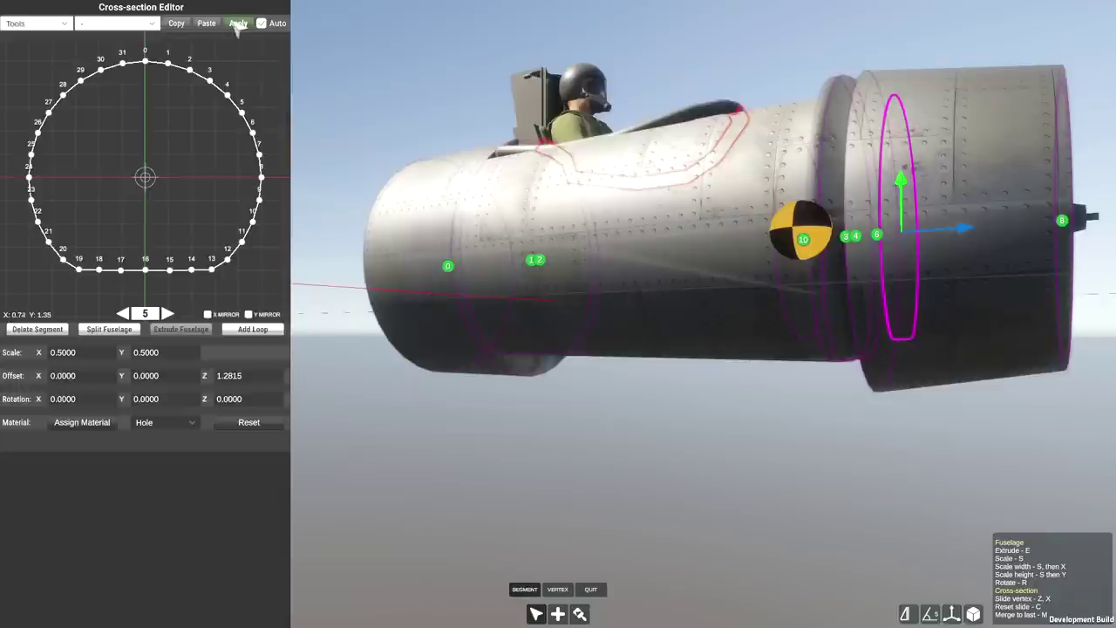
pyautogui.click(168, 313)
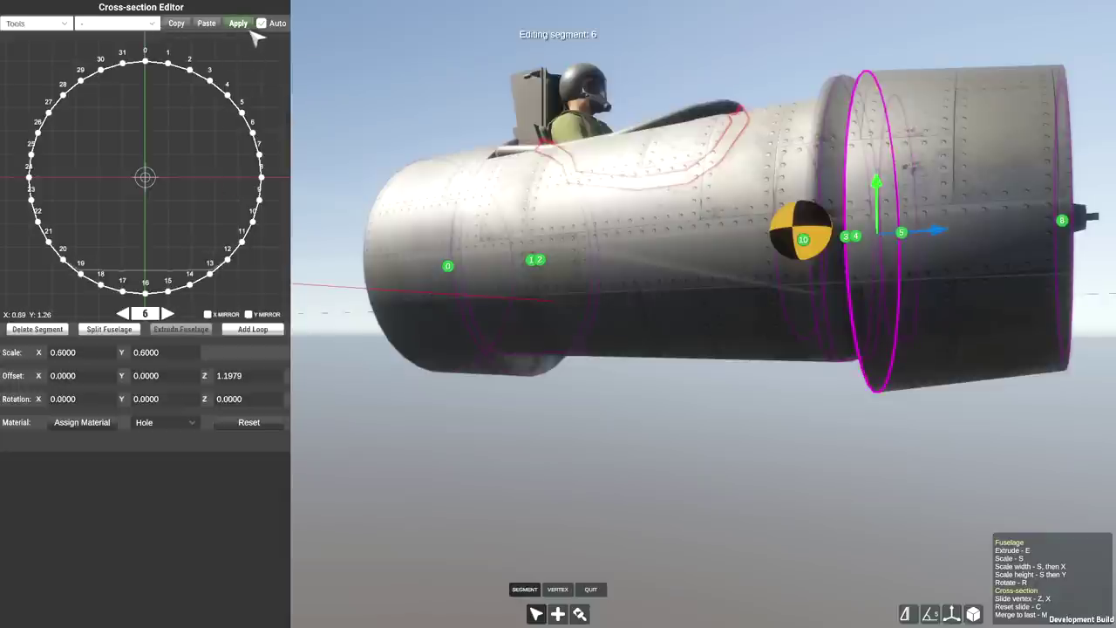
pyautogui.click(212, 26)
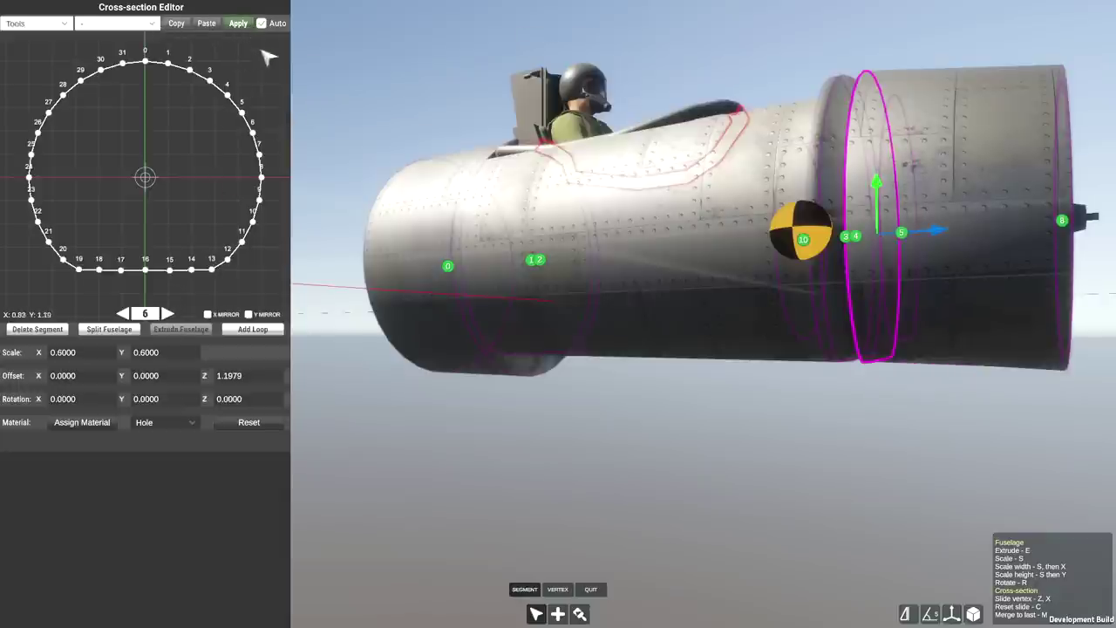
pyautogui.moveTo(672, 391); pyautogui.dragTo(645, 385)
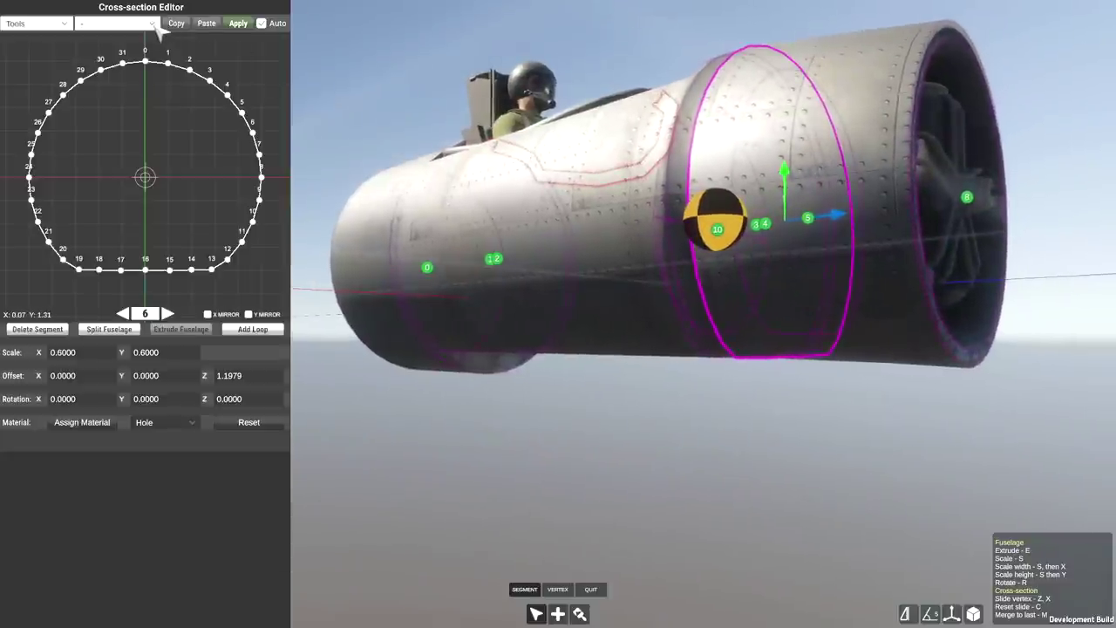
# Step: Paste the flat-bottomed cross-section onto segments 7 and 8 at the nose opening and apply it
pyautogui.click(171, 312)
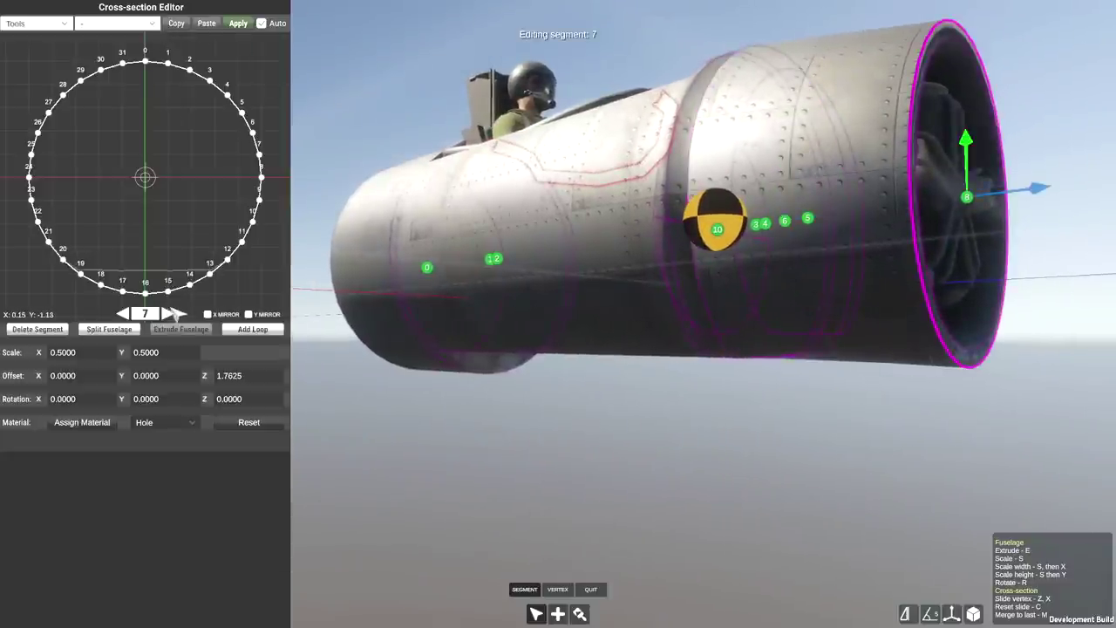
pyautogui.click(206, 25)
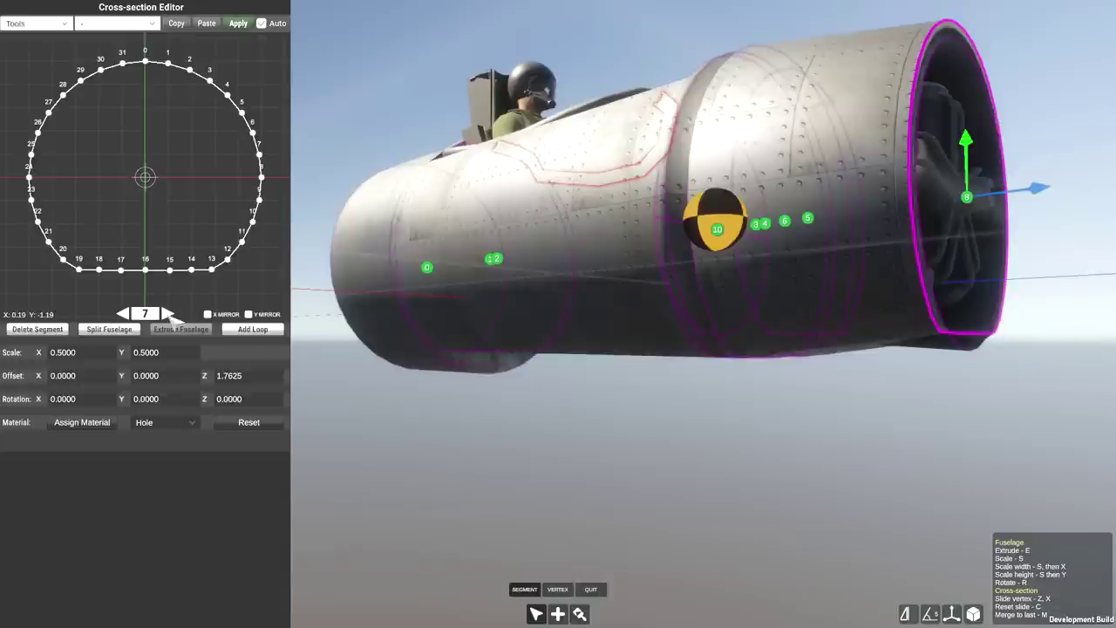
pyautogui.click(169, 314)
pyautogui.click(213, 24)
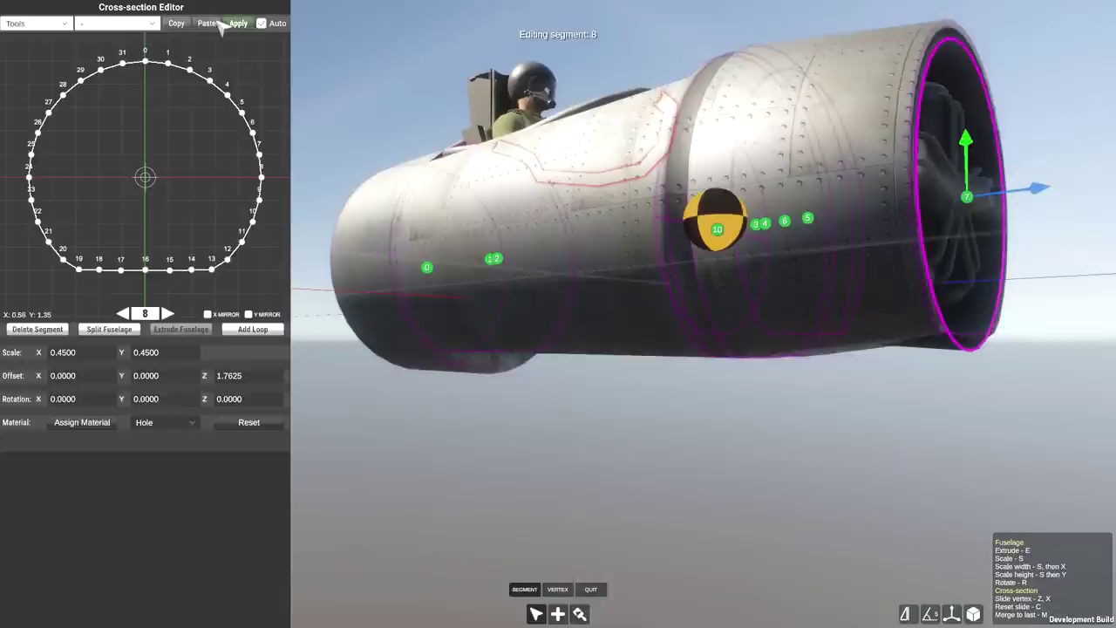
pyautogui.click(238, 25)
# Step: Edit segment 3's vertices and slide points 28 and 4 back toward the cockpit rim's side bends
pyautogui.moveTo(529, 206); pyautogui.dragTo(583, 394)
pyautogui.scroll(-5, 540, 215)
pyautogui.scroll(5, 541, 210)
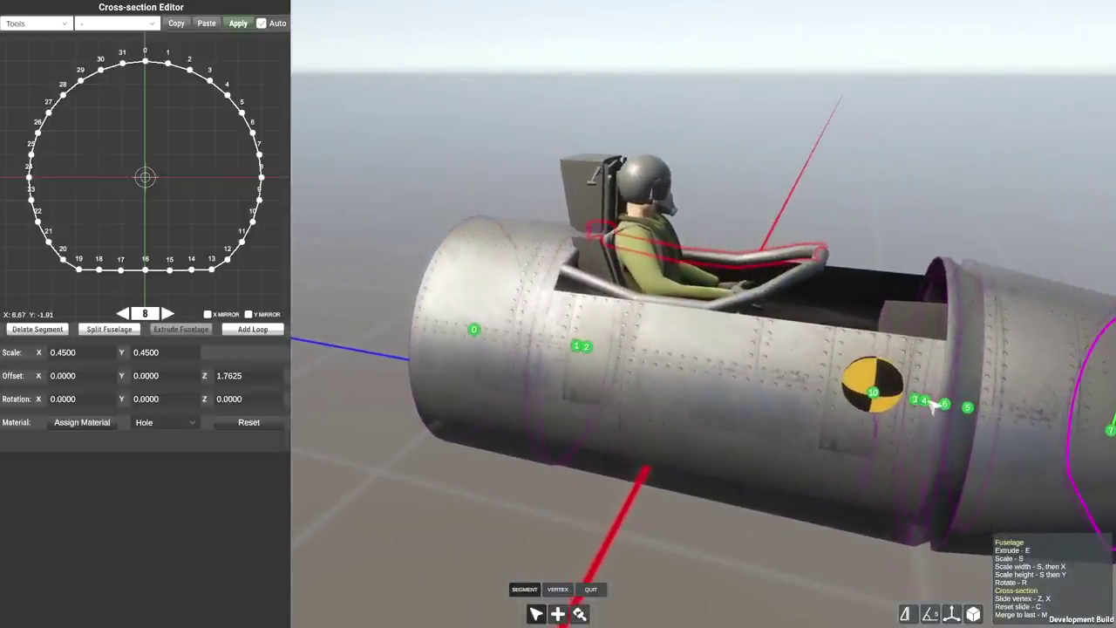
pyautogui.moveTo(975, 406); pyautogui.dragTo(694, 407)
pyautogui.scroll(5, 694, 408)
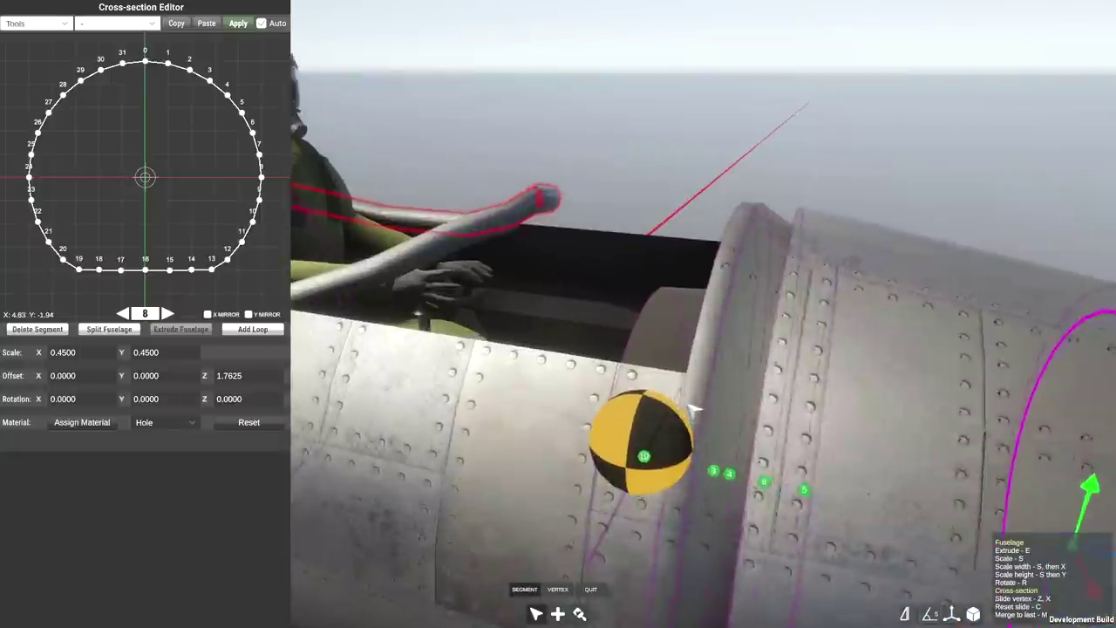
pyautogui.click(789, 496)
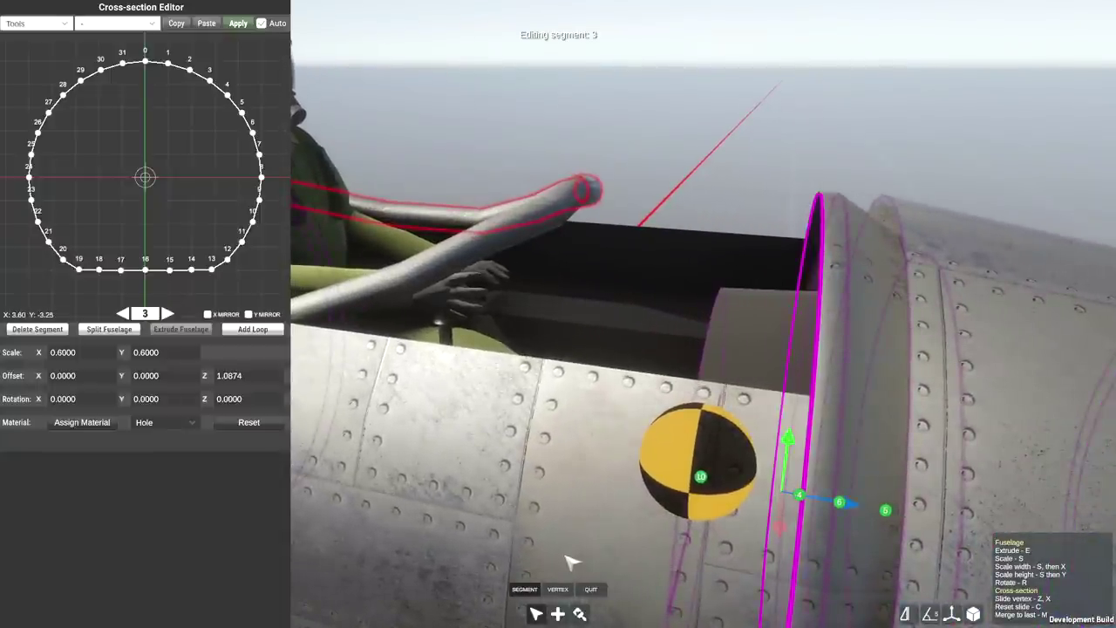
pyautogui.click(565, 591)
pyautogui.moveTo(762, 505); pyautogui.dragTo(814, 478)
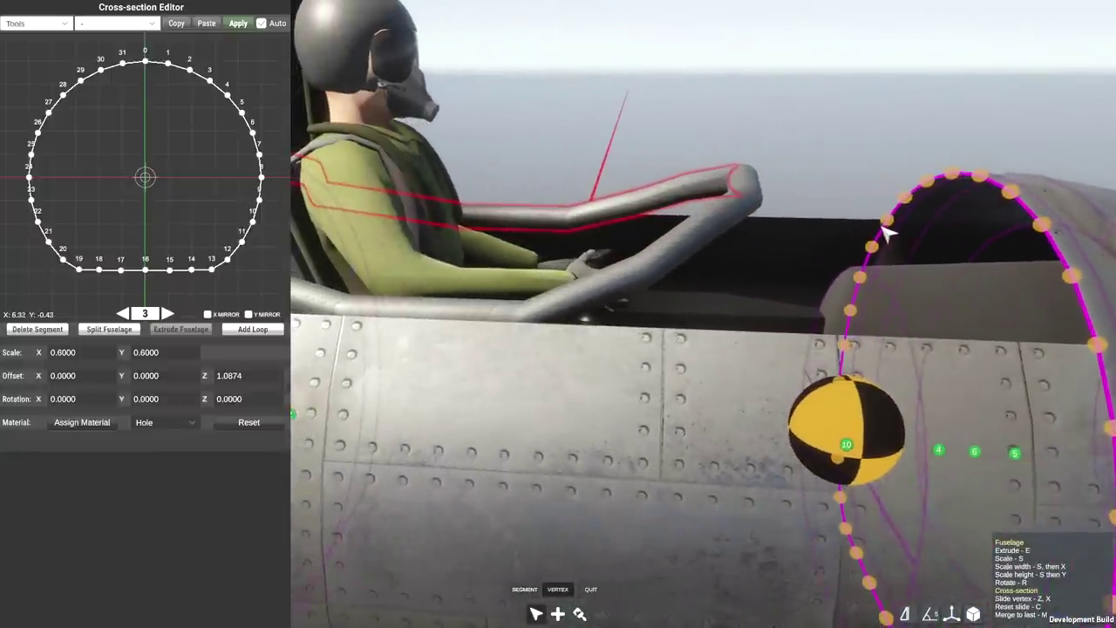
pyautogui.click(885, 224)
pyautogui.keyDown('shift'); pyautogui.click(1098, 345); pyautogui.keyUp('shift')
pyautogui.moveTo(1024, 277); pyautogui.dragTo(63, 263)
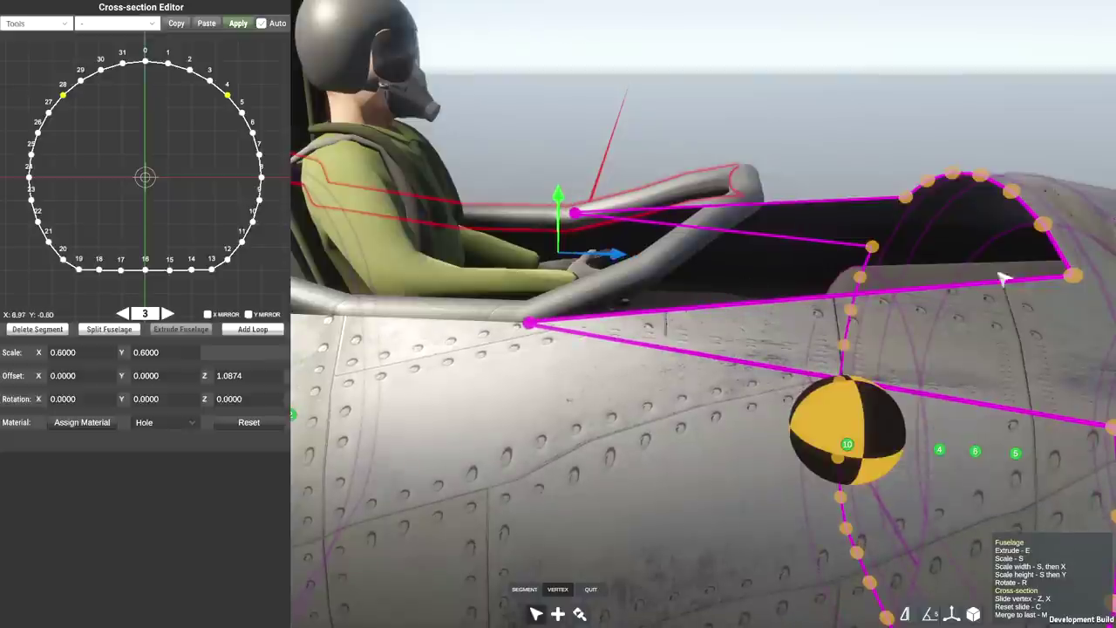
# Step: Slide segment 3's points 29 and 3 back to follow the rising sides of the cockpit rim
pyautogui.click(1071, 276)
pyautogui.keyDown('shift'); pyautogui.click(905, 198); pyautogui.keyUp('shift')
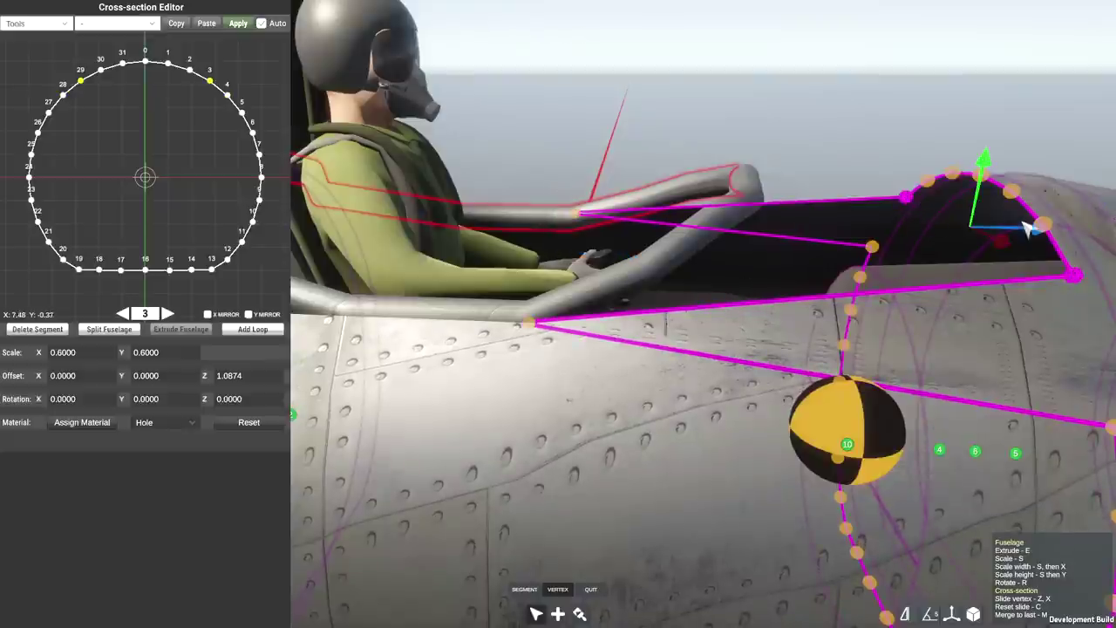
pyautogui.click(1022, 237)
pyautogui.keyDown('shift'); pyautogui.click(1073, 276); pyautogui.keyUp('shift')
pyautogui.moveTo(1038, 233); pyautogui.dragTo(289, 275)
pyautogui.moveTo(571, 312)
pyautogui.mouseDown()
pyautogui.moveTo(611, 323)
pyautogui.moveTo(567, 318)
pyautogui.mouseUp()
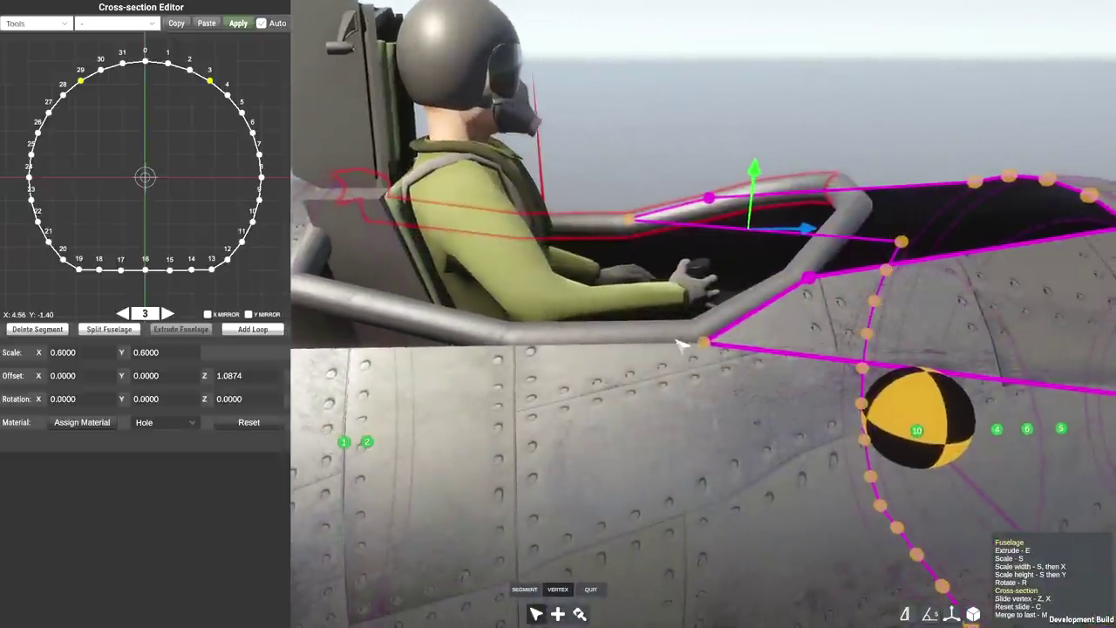
# Step: Shift segment 3's points 28 and 4 slightly farther back to line up with the cockpit rim
pyautogui.click(704, 343)
pyautogui.moveTo(778, 346); pyautogui.dragTo(789, 348)
pyautogui.click(751, 348)
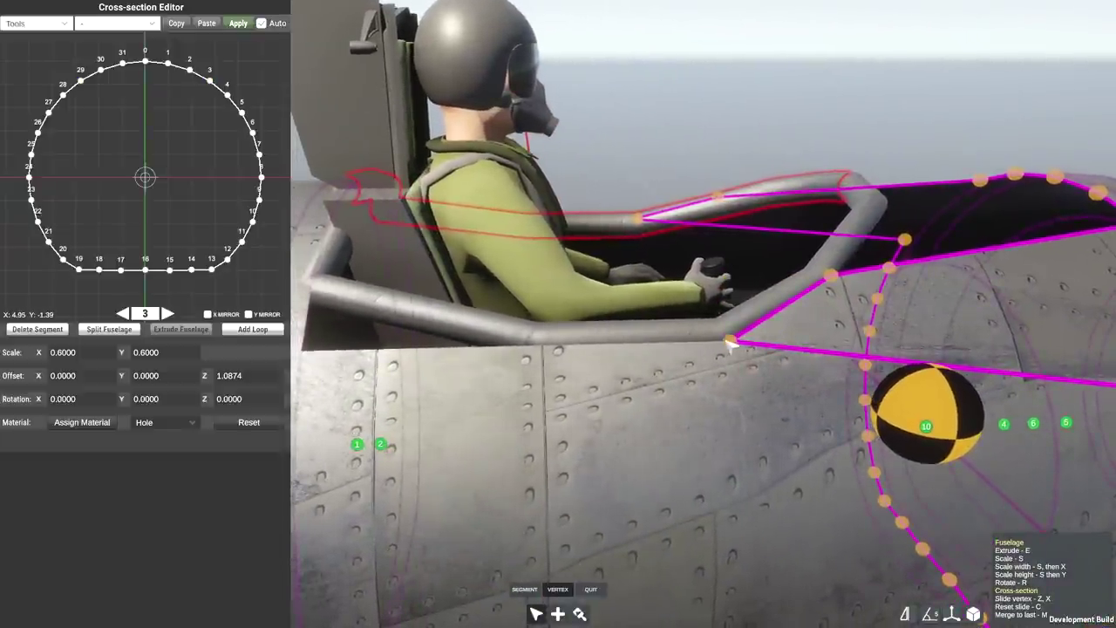
pyautogui.click(730, 342)
pyautogui.click(638, 218)
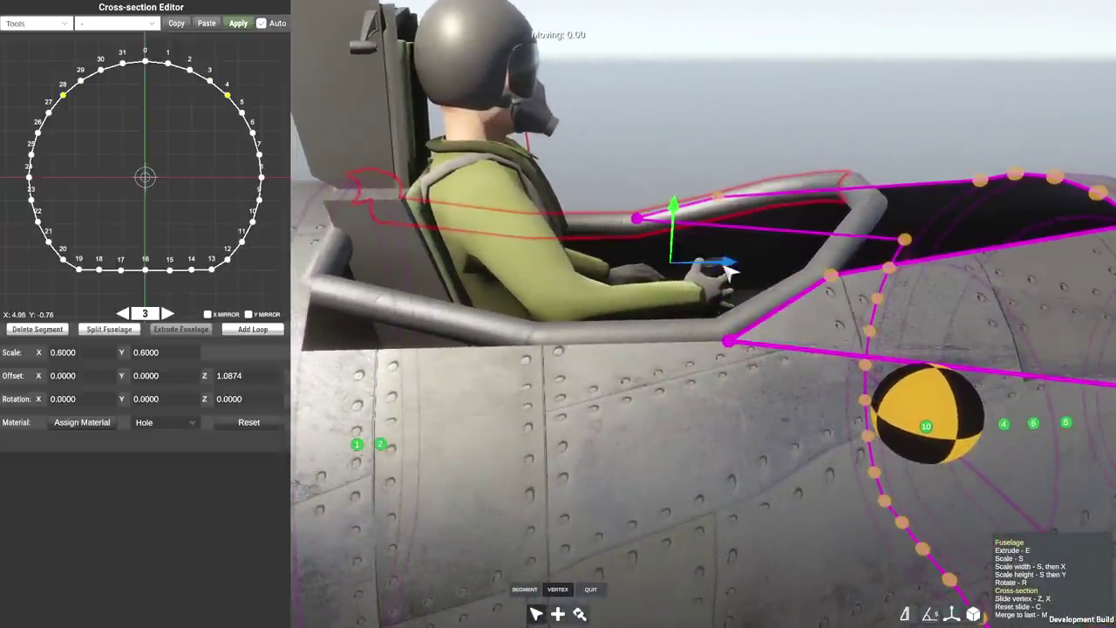
pyautogui.moveTo(731, 271); pyautogui.dragTo(668, 270)
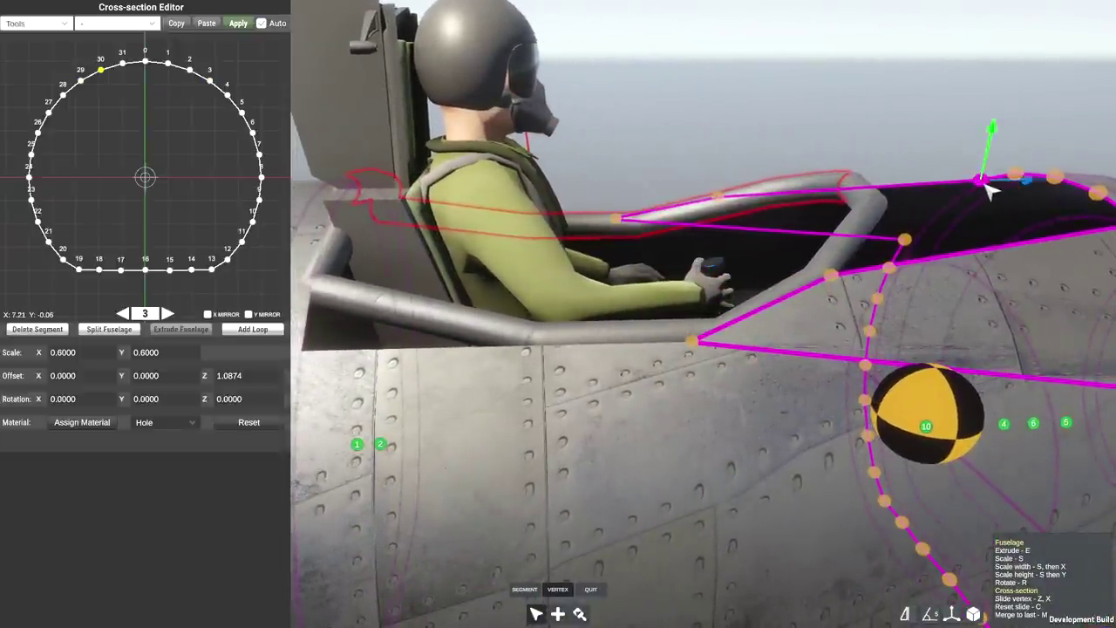
# Step: Slide segment 3's points 30 and 2 back to the front corners of the cockpit rim
pyautogui.moveTo(1046, 181); pyautogui.dragTo(338, 225)
pyautogui.keyDown('shift'); pyautogui.click(910, 215); pyautogui.keyUp('shift')
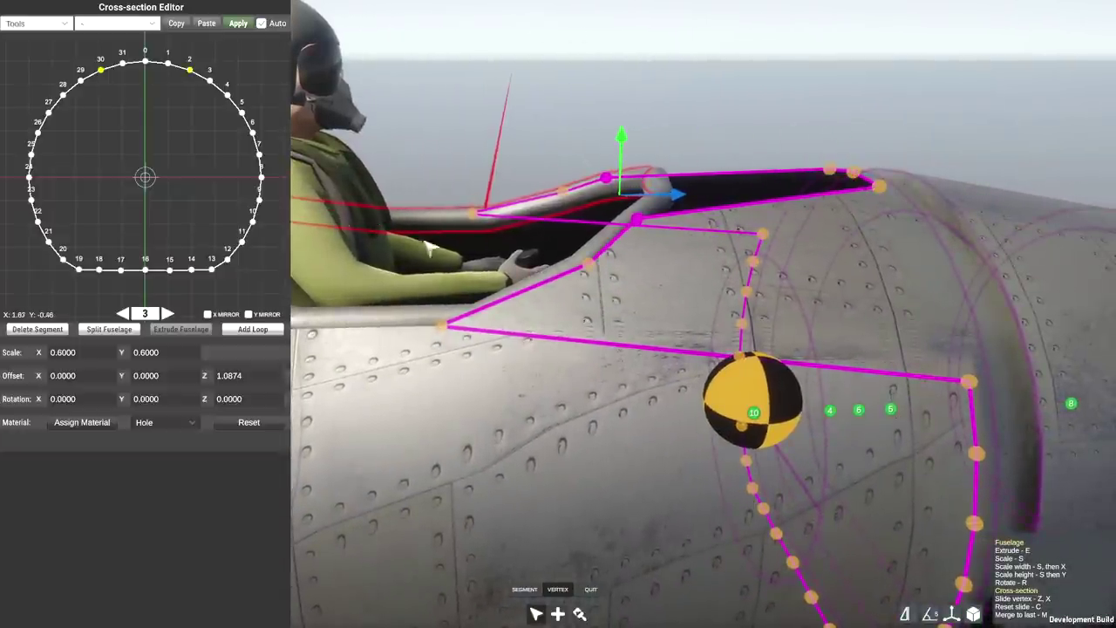
pyautogui.moveTo(429, 248); pyautogui.dragTo(665, 277)
# Step: Move segment 3's top points 31, 0 and 1 back about 0.44 to meet the cockpit rim's front
pyautogui.click(894, 267)
pyautogui.keyDown('shift'); pyautogui.click(867, 243); pyautogui.keyUp('shift')
pyautogui.keyDown('shift'); pyautogui.click(842, 230); pyautogui.keyUp('shift')
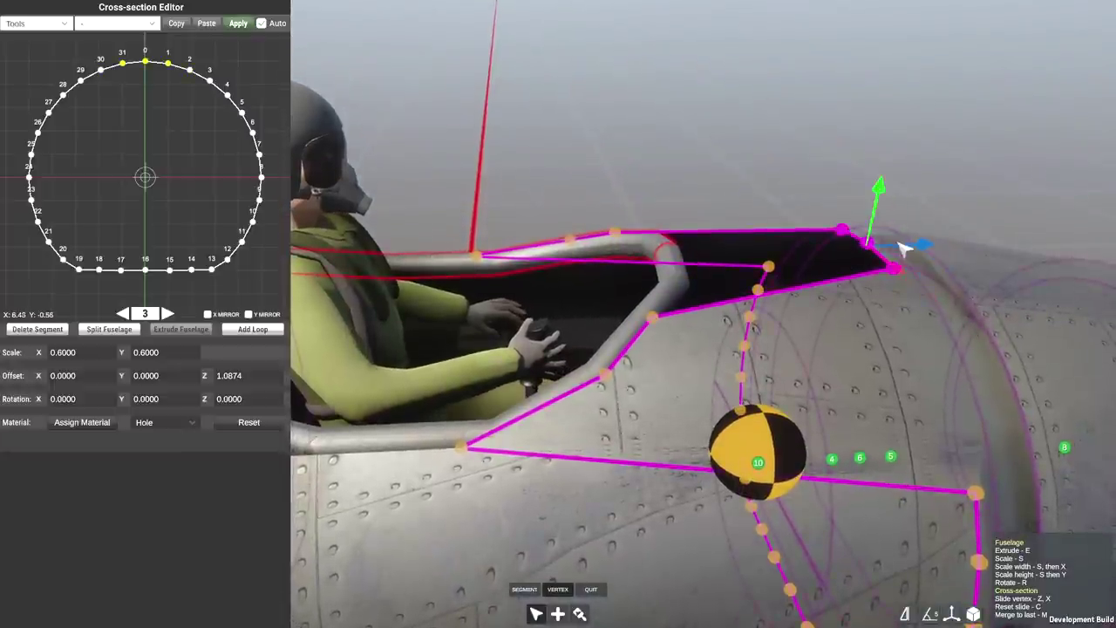
pyautogui.moveTo(926, 250); pyautogui.dragTo(436, 279)
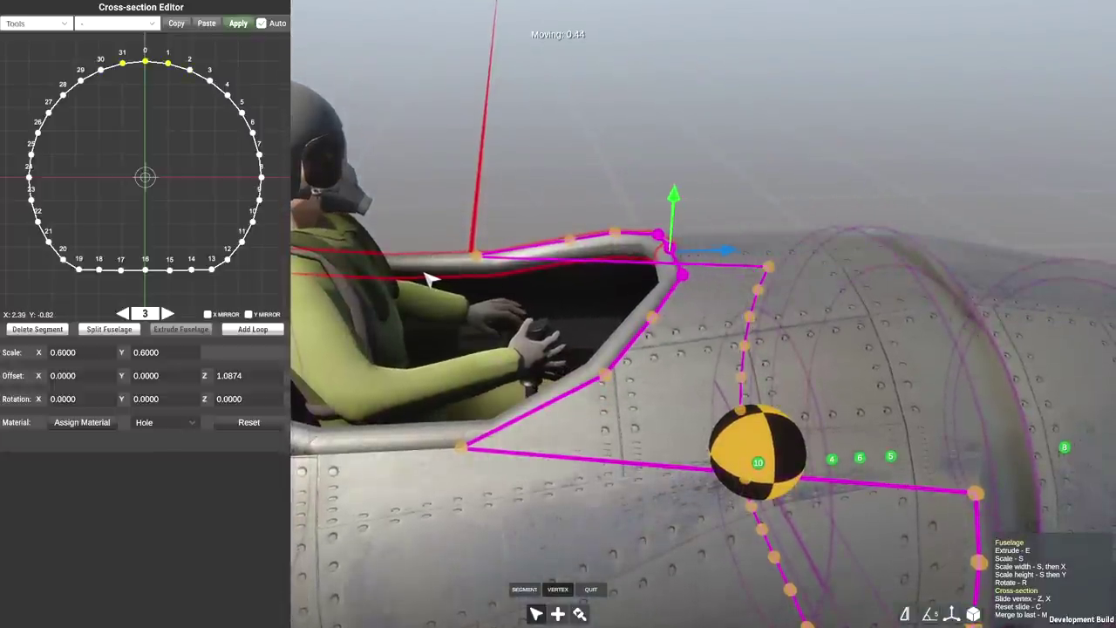
# Step: Move segment 2's points 28 and 4 forward about 0.34 to follow the cockpit rim's lower sides
pyautogui.scroll(-5, 568, 148)
pyautogui.moveTo(735, 224); pyautogui.dragTo(740, 214)
pyautogui.scroll(3, 423, 334)
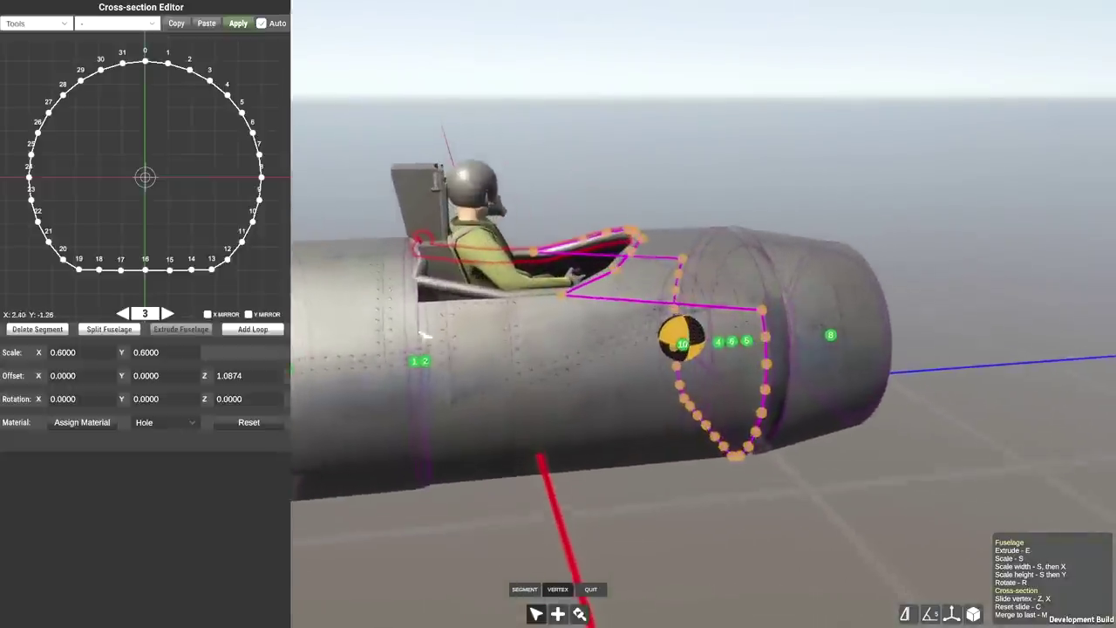
pyautogui.click(415, 368)
pyautogui.scroll(5, 421, 375)
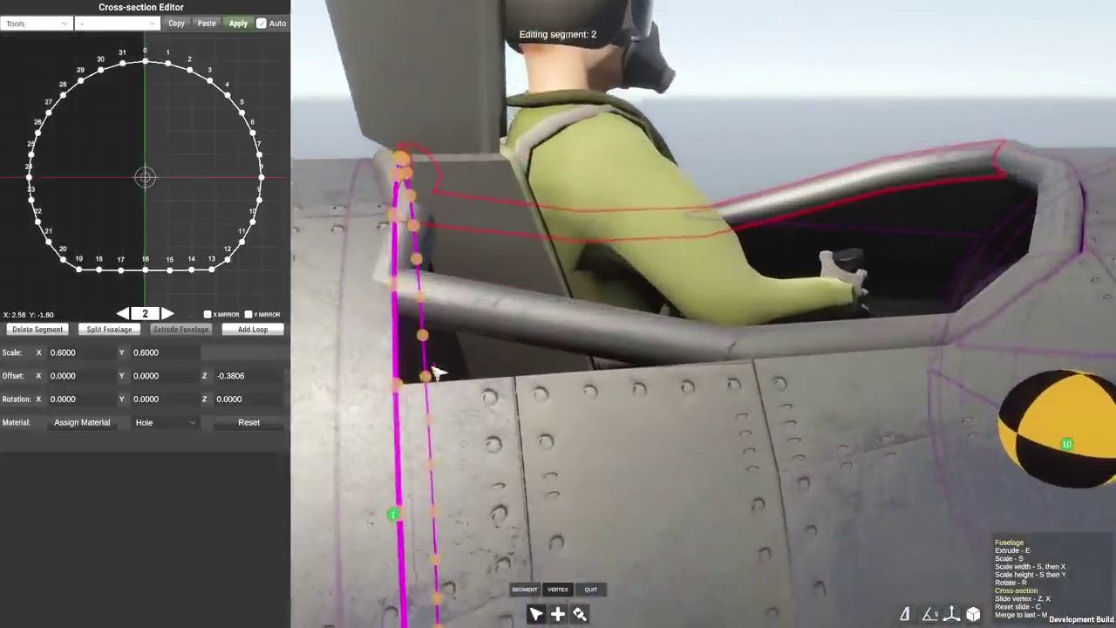
pyautogui.moveTo(422, 380); pyautogui.dragTo(398, 341)
pyautogui.click(430, 186)
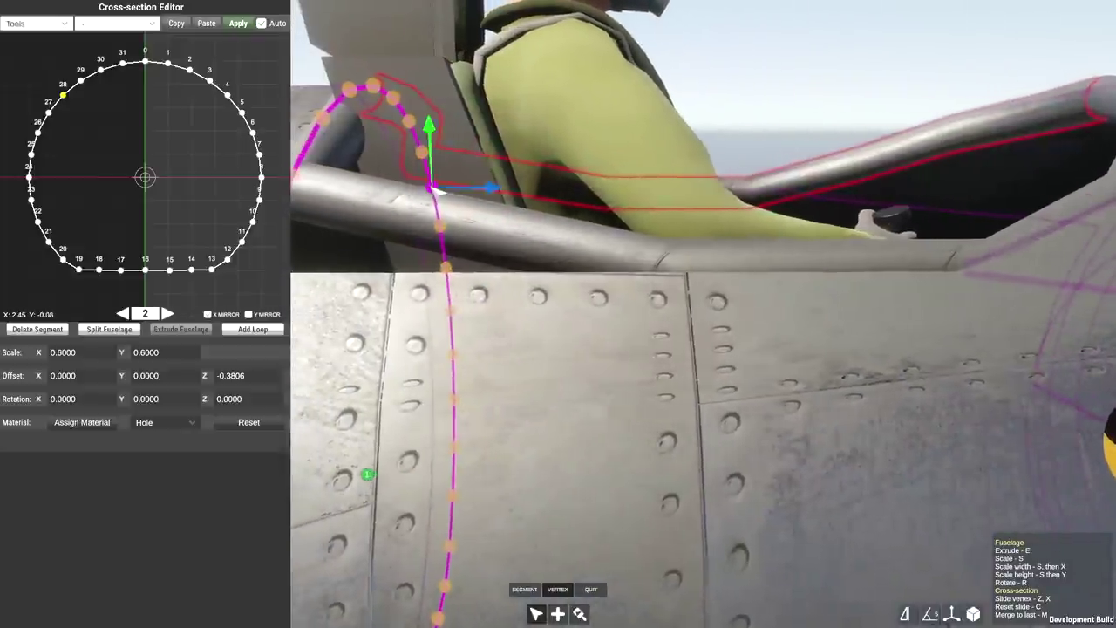
pyautogui.scroll(-5, 466, 250)
pyautogui.scroll(-2, 475, 262)
pyautogui.keyDown('shift'); pyautogui.click(474, 301); pyautogui.keyUp('shift')
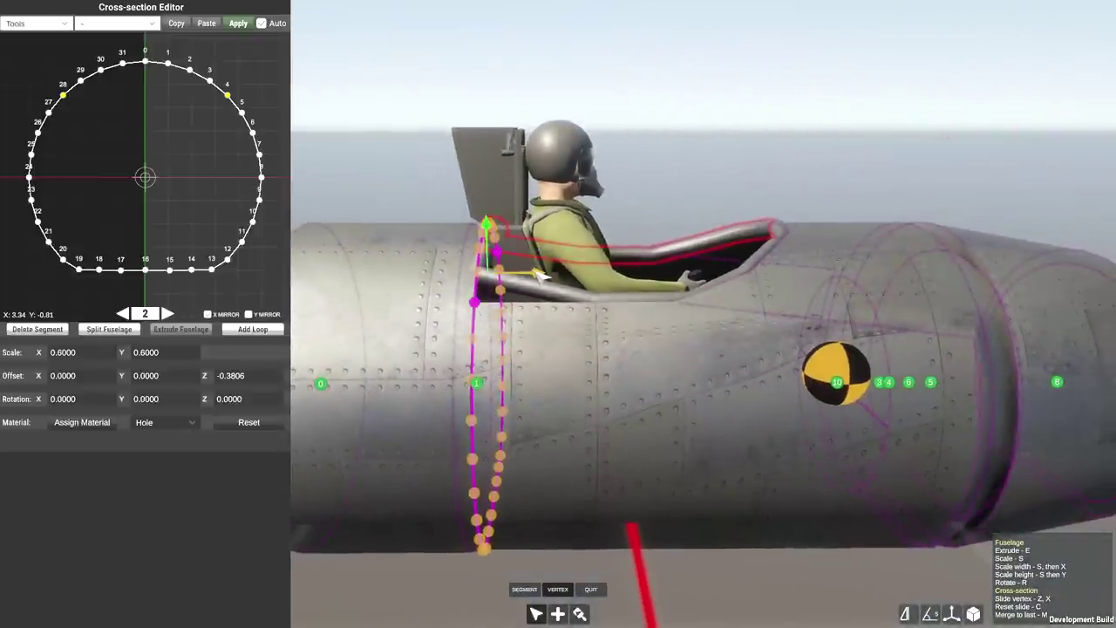
pyautogui.moveTo(542, 276); pyautogui.dragTo(778, 270)
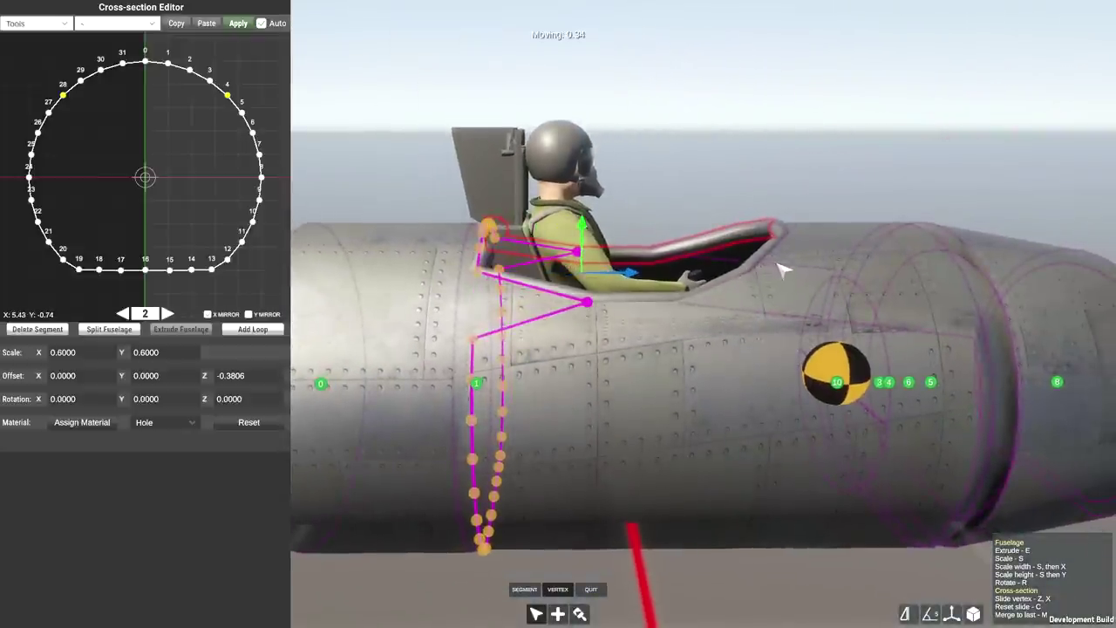
# Step: Scale segment 0 at the fuselage's rear end to 0.3 in X and 0.4 in Y
pyautogui.scroll(-5, 760, 168)
pyautogui.moveTo(760, 167); pyautogui.dragTo(802, 239)
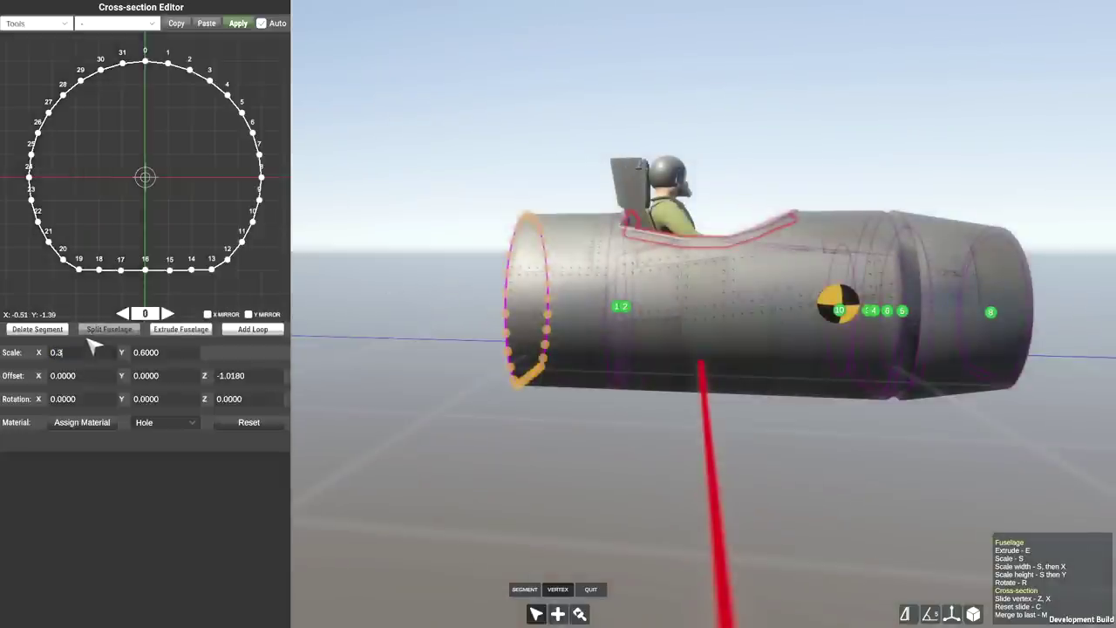
pyautogui.press('Return')
pyautogui.click(188, 349)
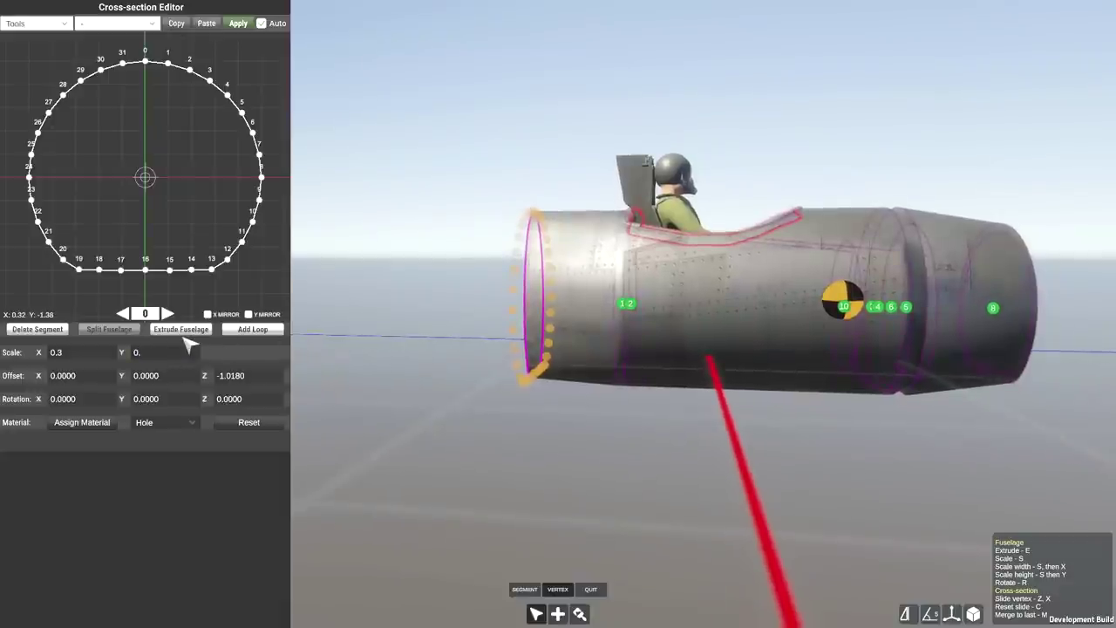
pyautogui.write('0.3')
pyautogui.press('Return')
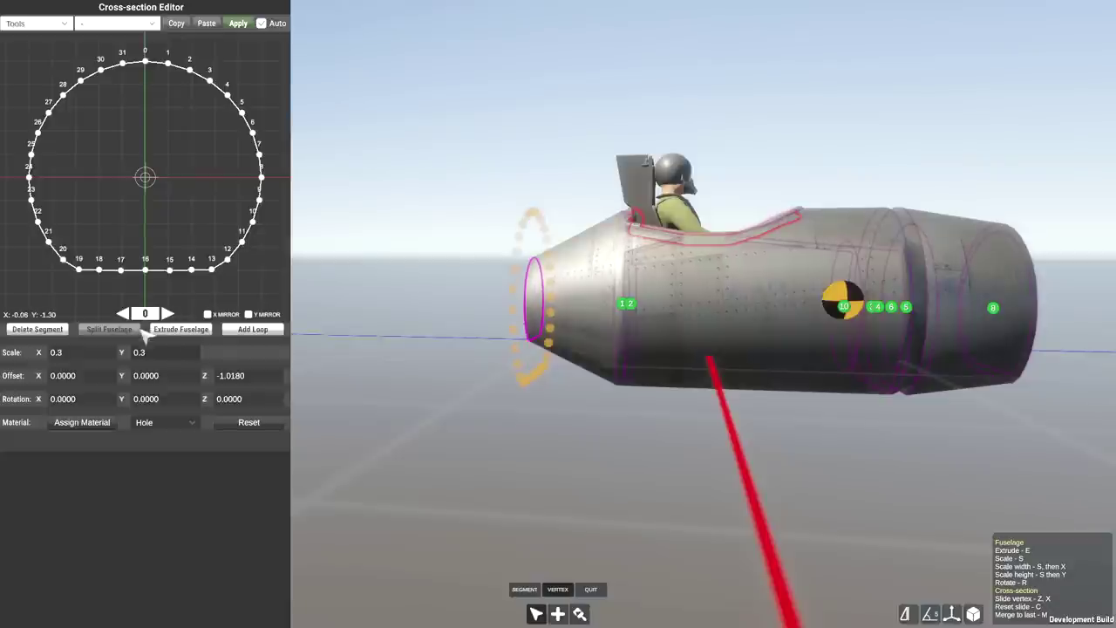
pyautogui.write('4')
pyautogui.press('Return')
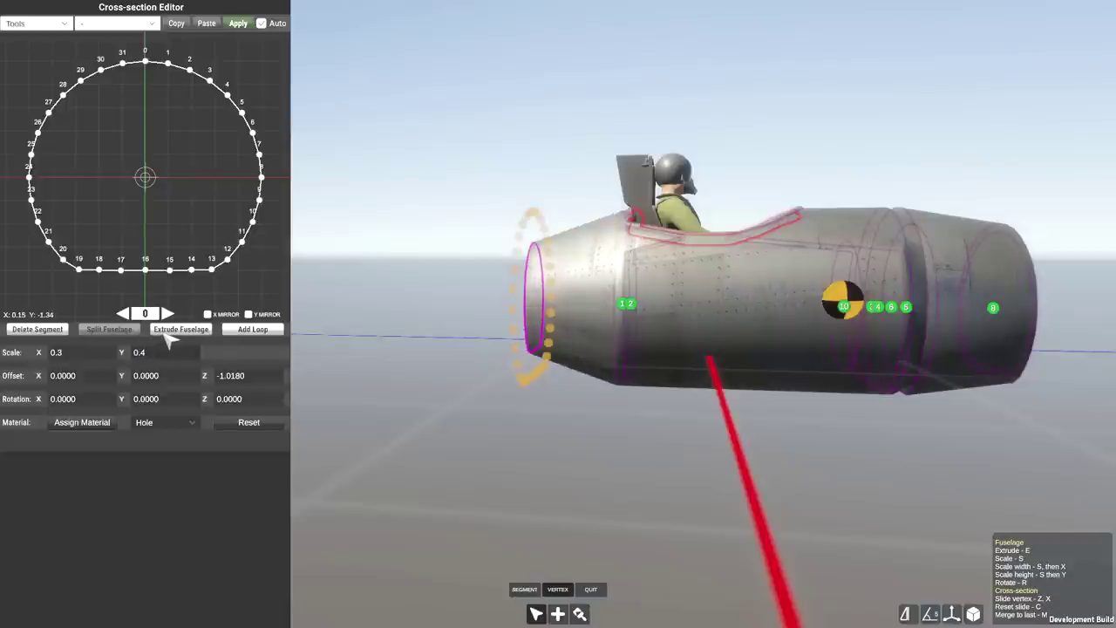
# Step: Move segment 0 rearward to a Z offset of about -2.18 and raise it to a Y offset of 0.03
pyautogui.scroll(-5, 470, 314)
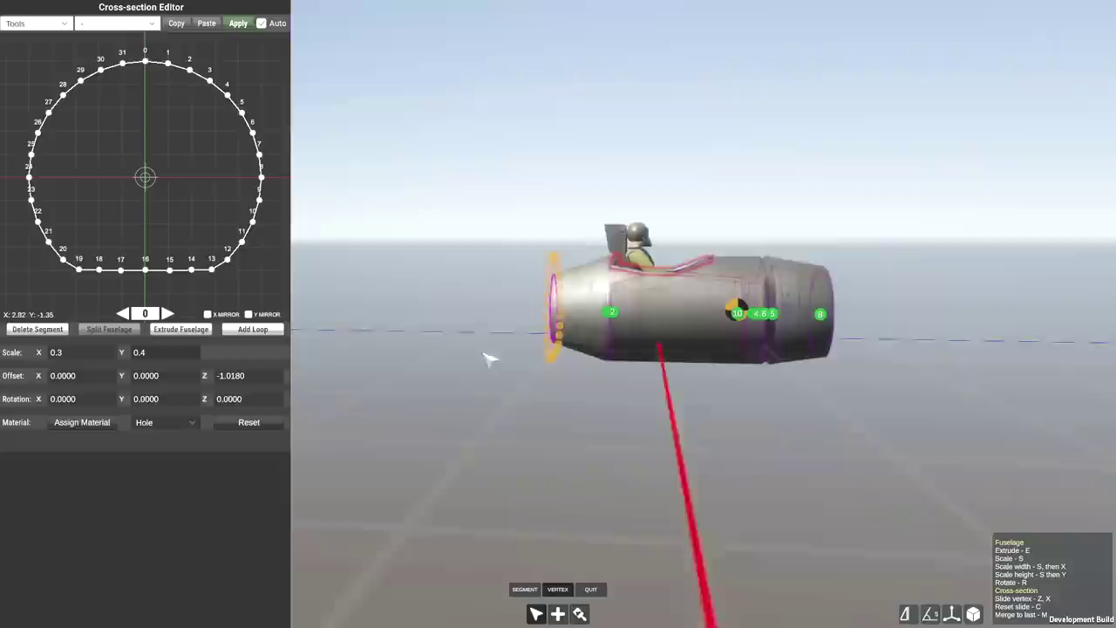
pyautogui.moveTo(604, 321); pyautogui.dragTo(387, 312)
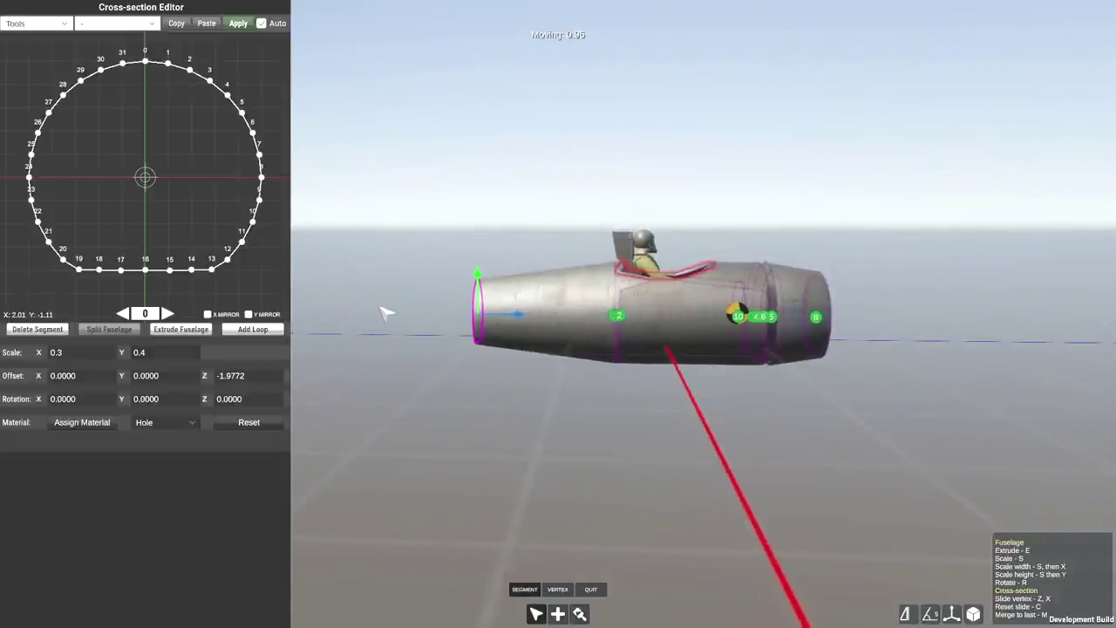
pyautogui.moveTo(536, 398)
pyautogui.mouseDown()
pyautogui.moveTo(567, 397)
pyautogui.moveTo(546, 395)
pyautogui.mouseUp()
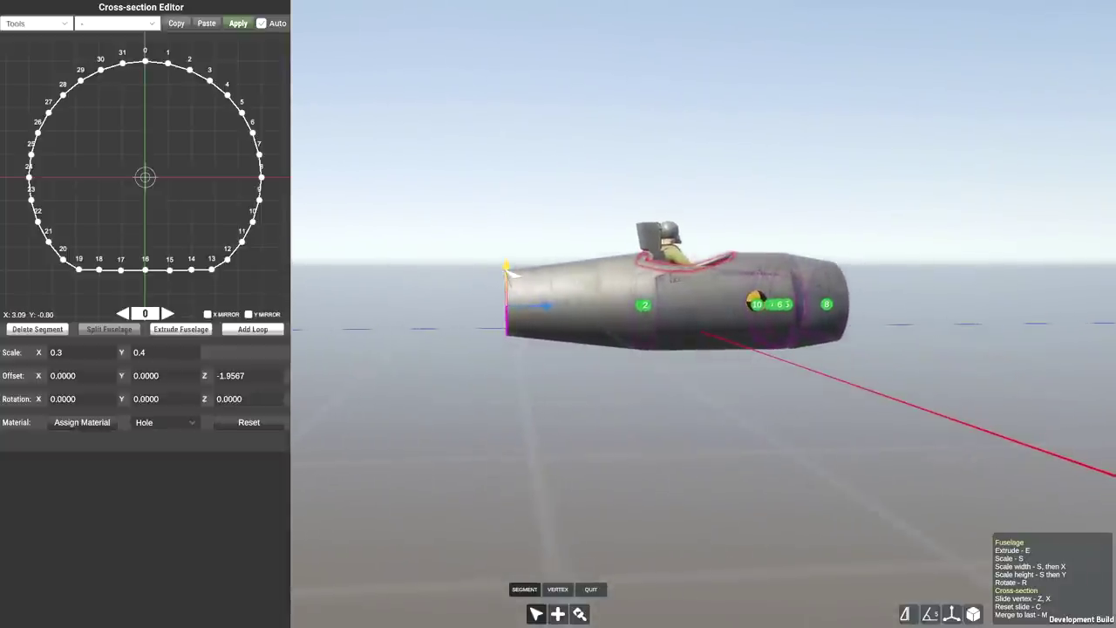
pyautogui.moveTo(506, 266); pyautogui.dragTo(507, 263)
pyautogui.moveTo(547, 307); pyautogui.dragTo(440, 362)
# Step: Narrow the fuselage's rear end segment to an X scale of 0.1
pyautogui.click(69, 352)
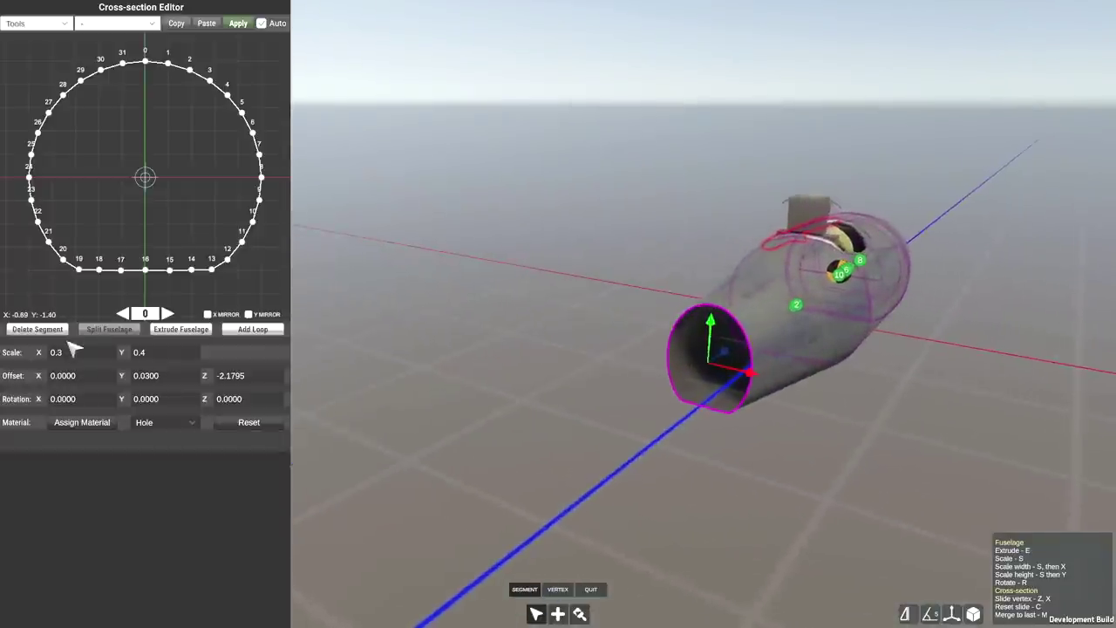
pyautogui.write('0.')
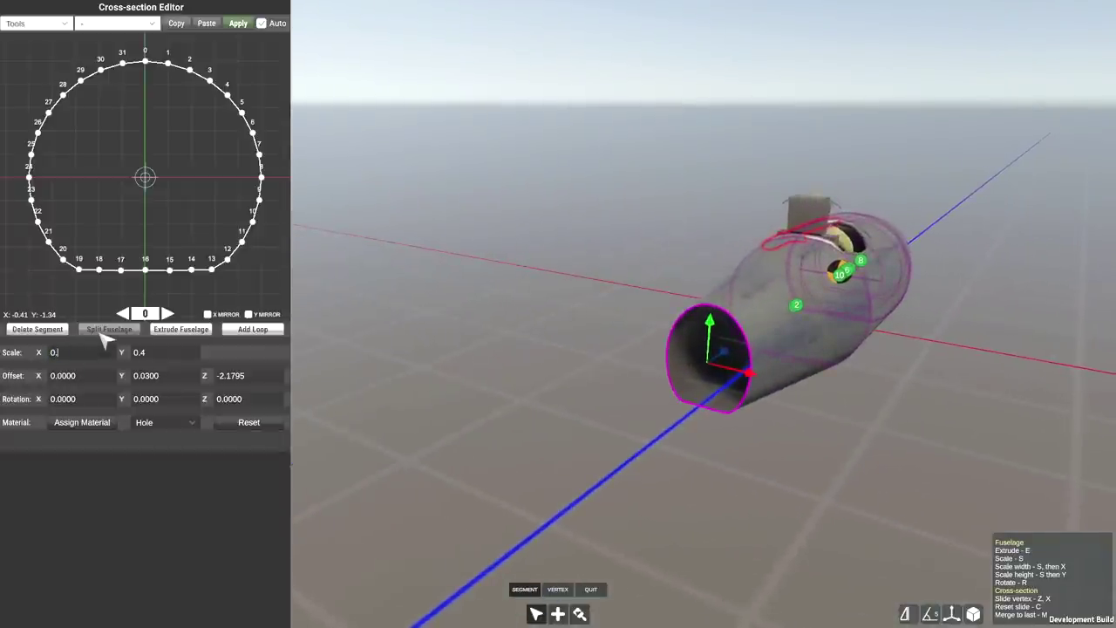
pyautogui.write('1')
# Step: Extrude a new rear segment to a Z offset of about -2.30, scaled 0.05 by 0.3 and raised to a Y offset of 0.118
pyautogui.click(194, 332)
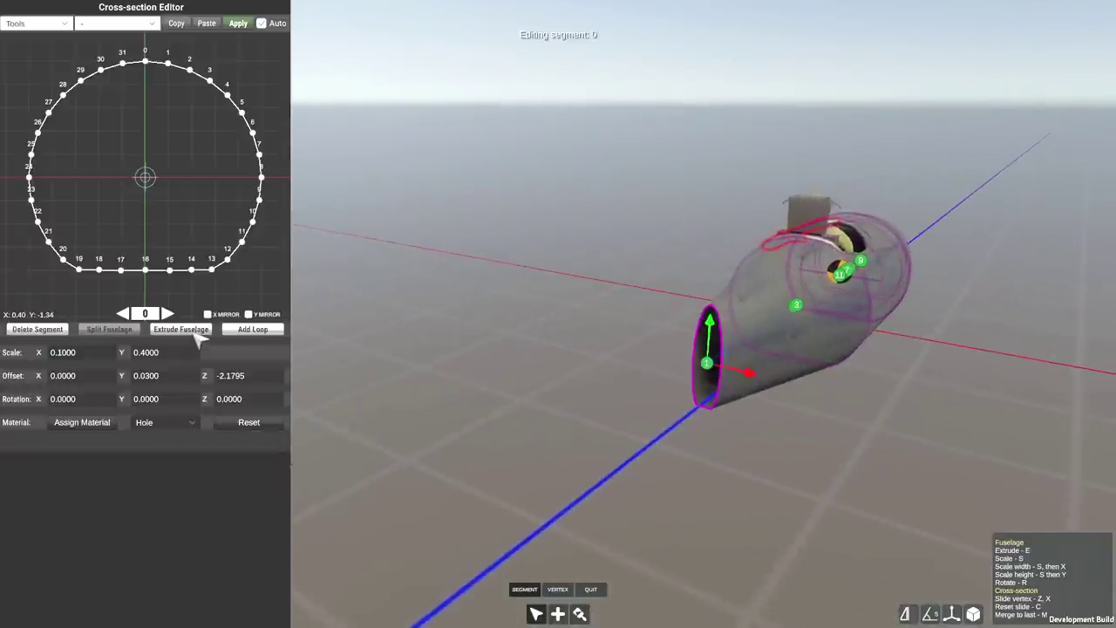
pyautogui.moveTo(488, 349); pyautogui.dragTo(455, 342)
pyautogui.scroll(4, 455, 343)
pyautogui.moveTo(618, 393); pyautogui.dragTo(500, 399)
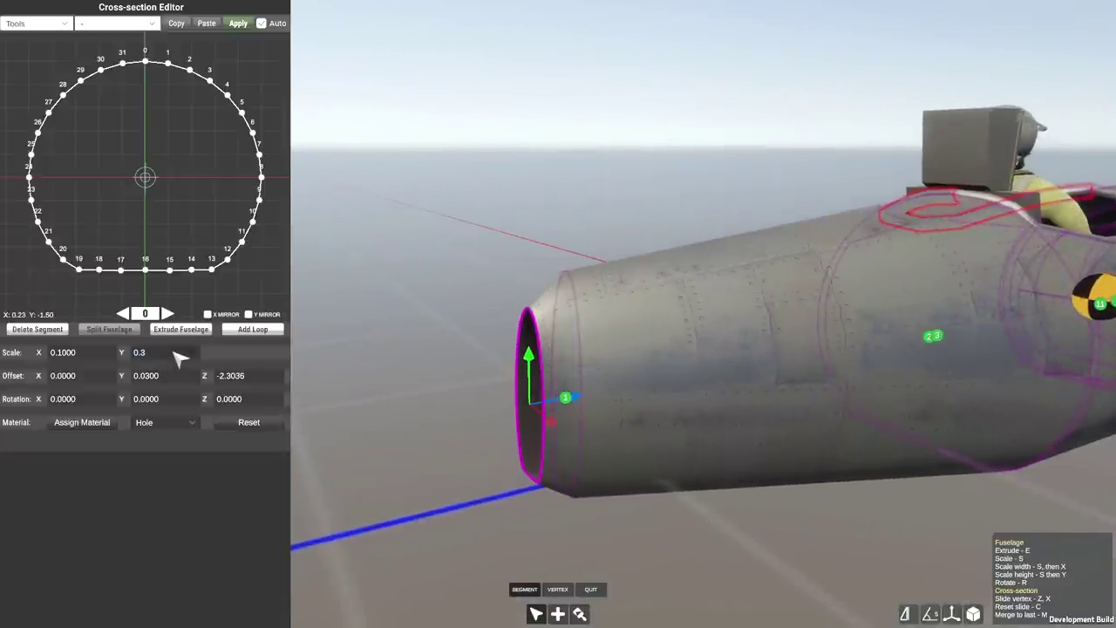
pyautogui.moveTo(571, 363); pyautogui.dragTo(433, 251)
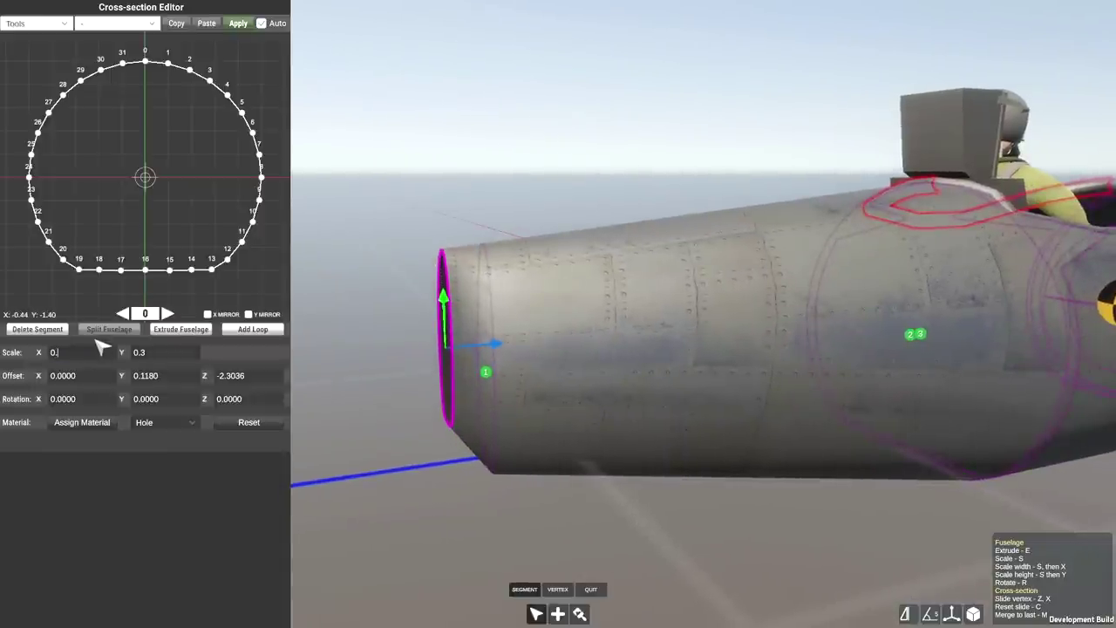
pyautogui.click(103, 349)
pyautogui.write('0.05')
# Step: Extrude a closing tail segment to a Z offset of about -2.40, scaled 0 by 0.2 with a Y offset of about 0.20, and leave the editor
pyautogui.click(175, 332)
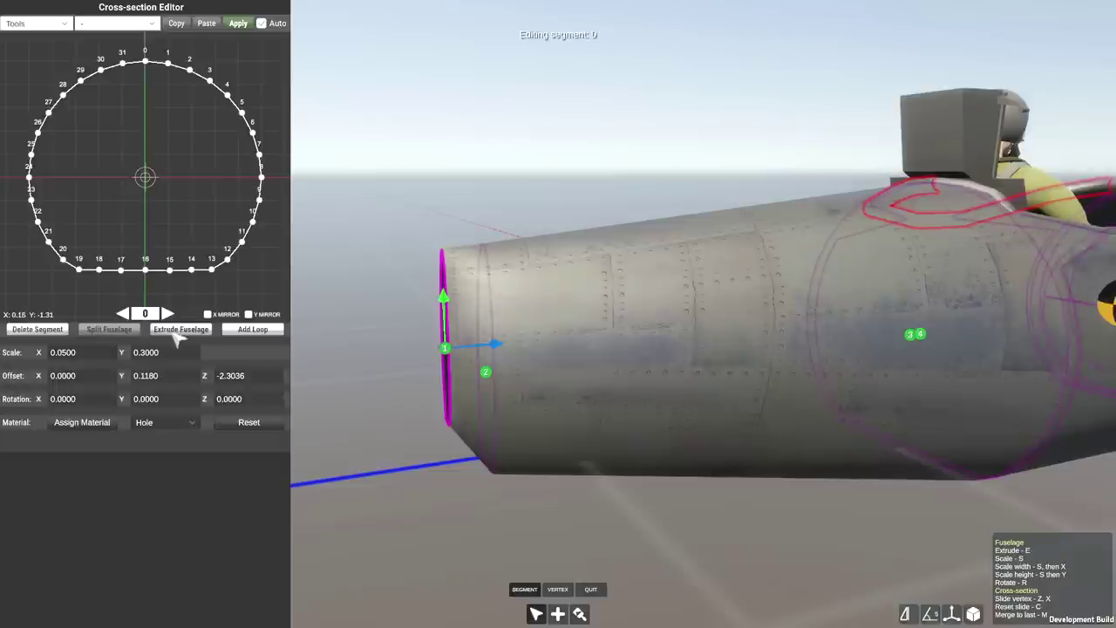
pyautogui.moveTo(488, 351); pyautogui.dragTo(432, 347)
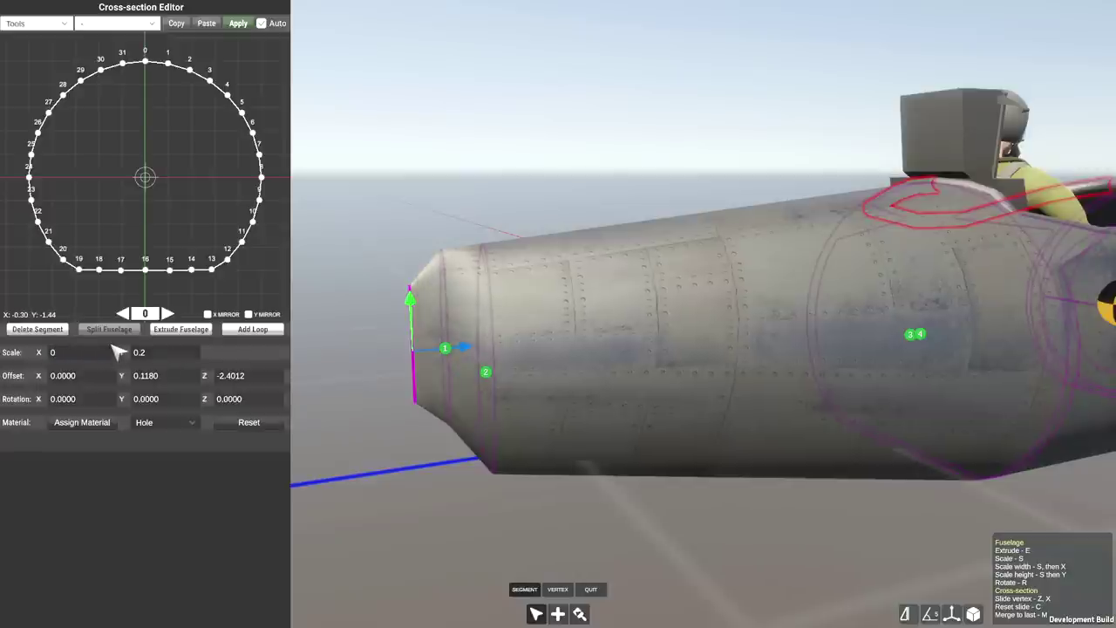
pyautogui.moveTo(413, 301); pyautogui.dragTo(401, 235)
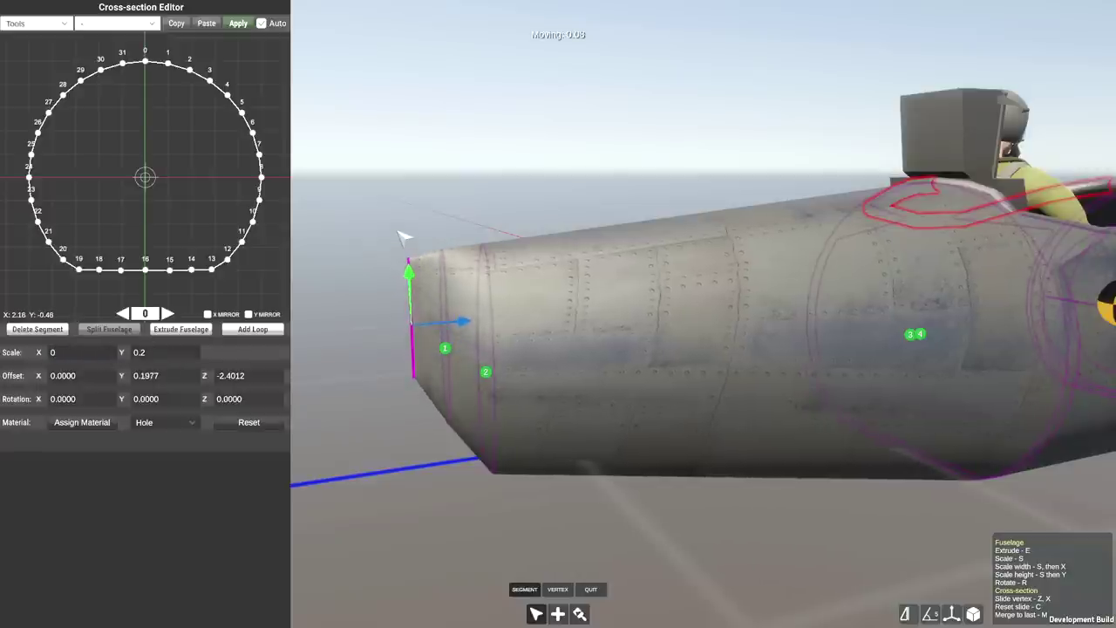
pyautogui.scroll(-6, 605, 249)
pyautogui.moveTo(605, 249); pyautogui.dragTo(576, 543)
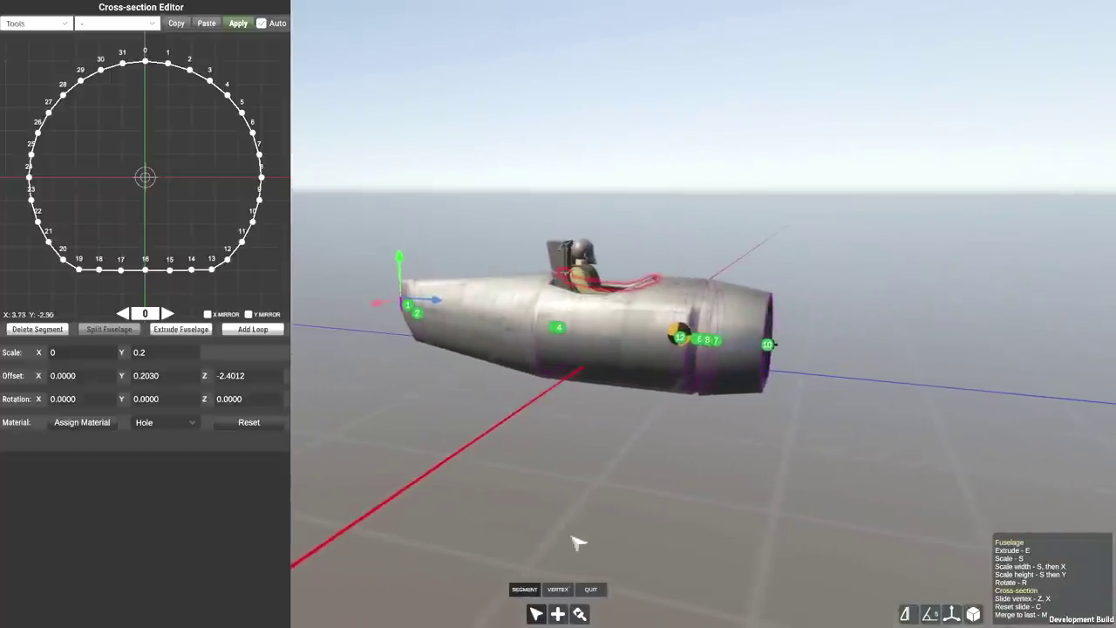
pyautogui.moveTo(633, 495); pyautogui.dragTo(731, 427)
pyautogui.press('Escape')
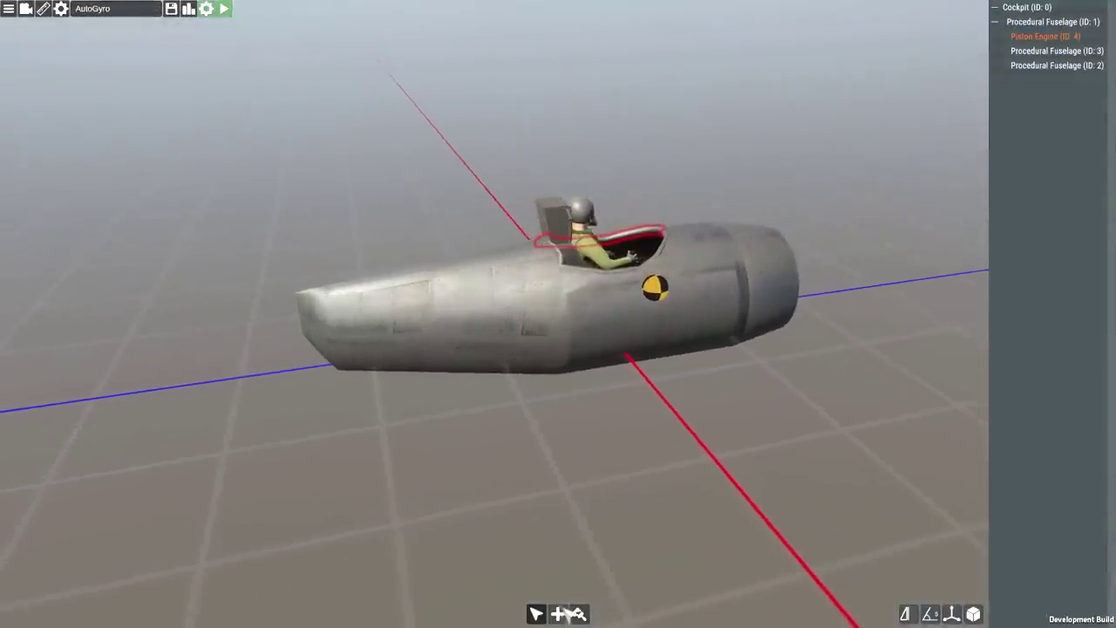
# Step: Add a mirrored wing part at the tail end of the fuselage
pyautogui.click(564, 613)
pyautogui.click(979, 9)
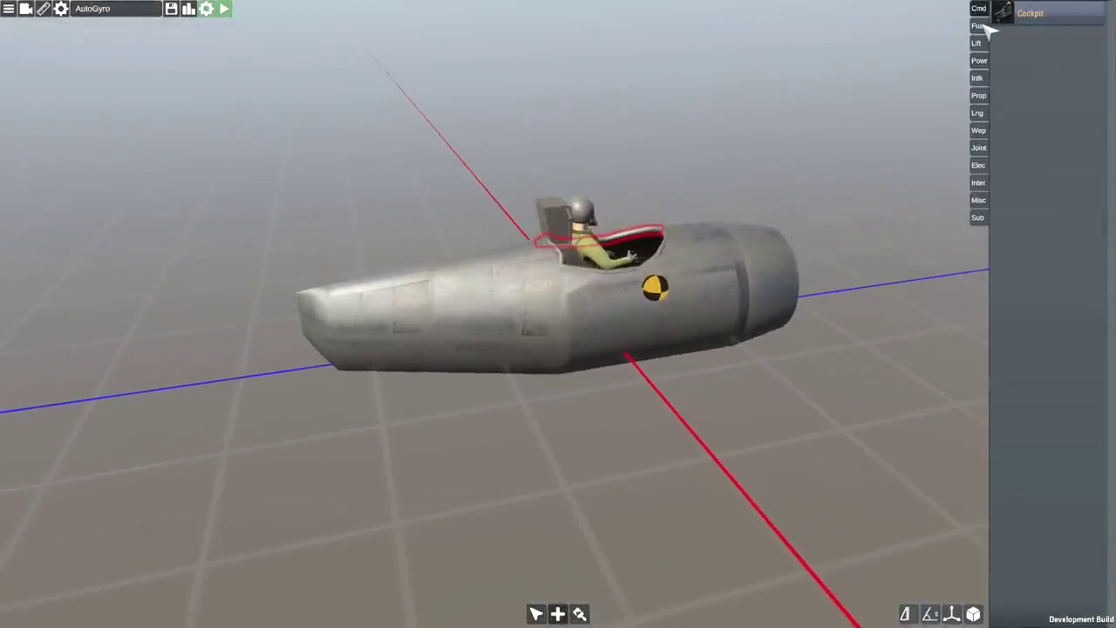
pyautogui.click(977, 26)
pyautogui.click(977, 43)
pyautogui.click(1025, 13)
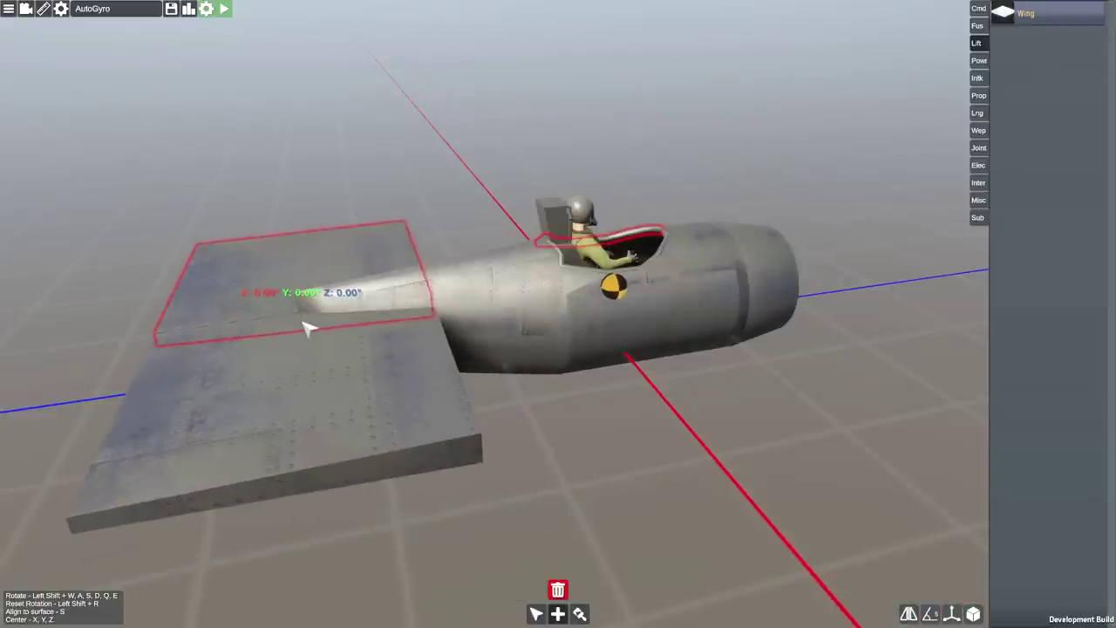
pyautogui.click(307, 327)
# Step: Set both the leading edge and the trailing edge of the tail wing to Standard
pyautogui.click(1002, 356)
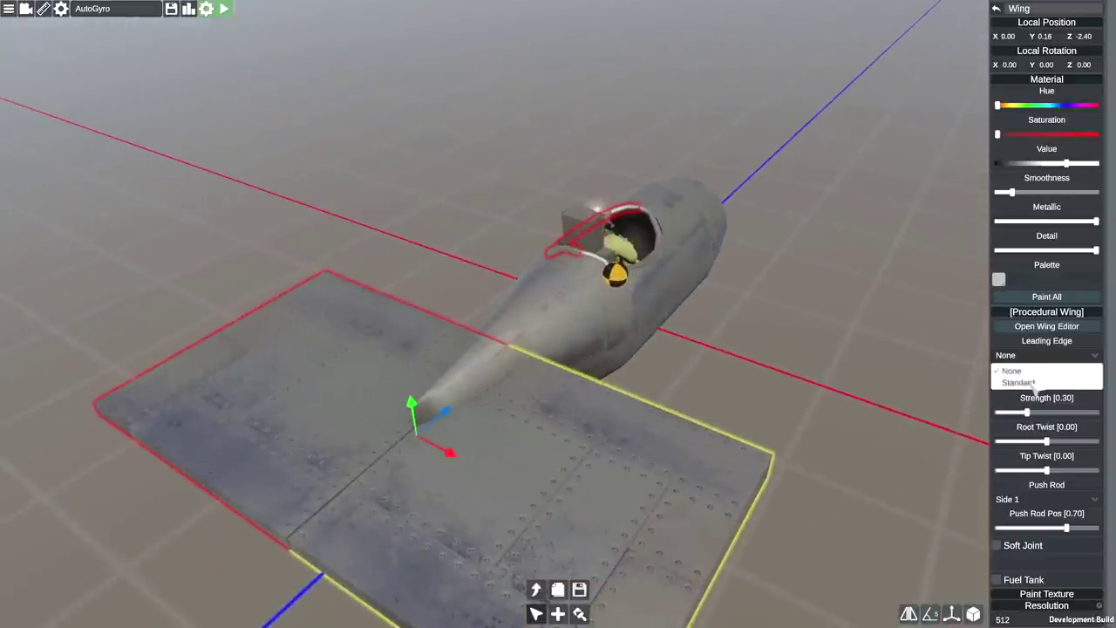
pyautogui.click(1018, 383)
pyautogui.click(1028, 383)
pyautogui.click(1022, 410)
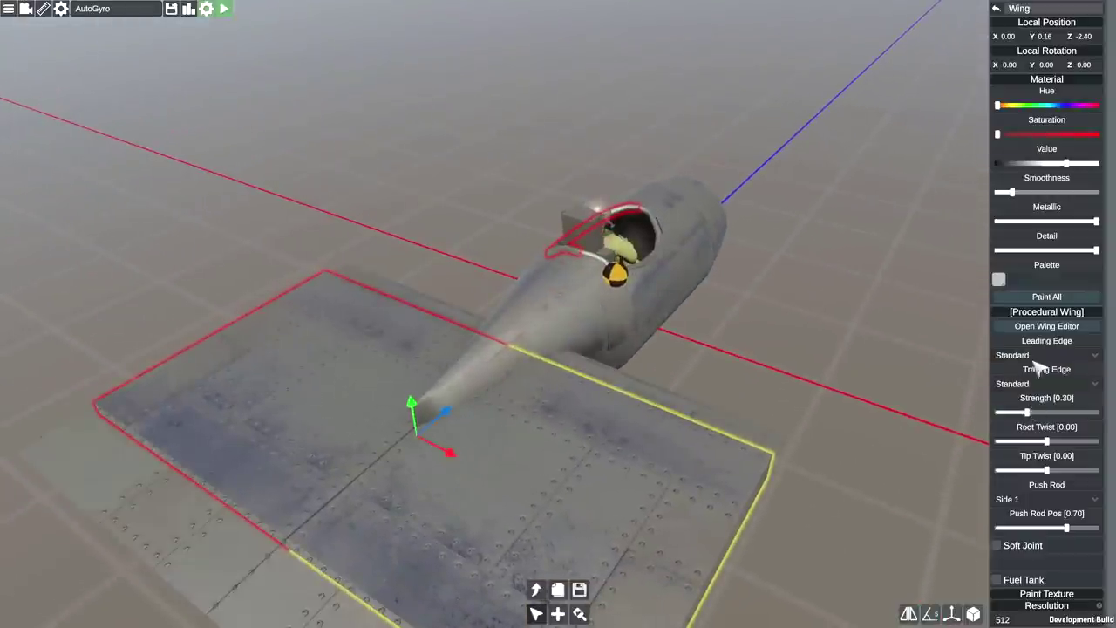
# Step: Open the wing editor and move the wing's rear root and tip points forward to shorten its chord
pyautogui.click(1049, 329)
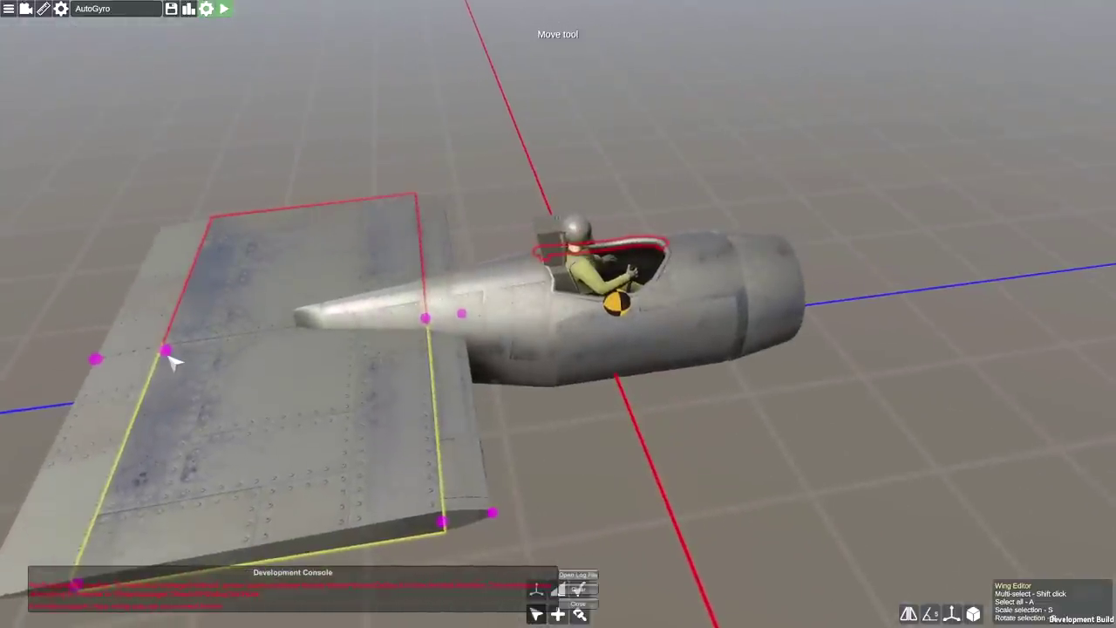
pyautogui.click(162, 352)
pyautogui.scroll(-5, 360, 436)
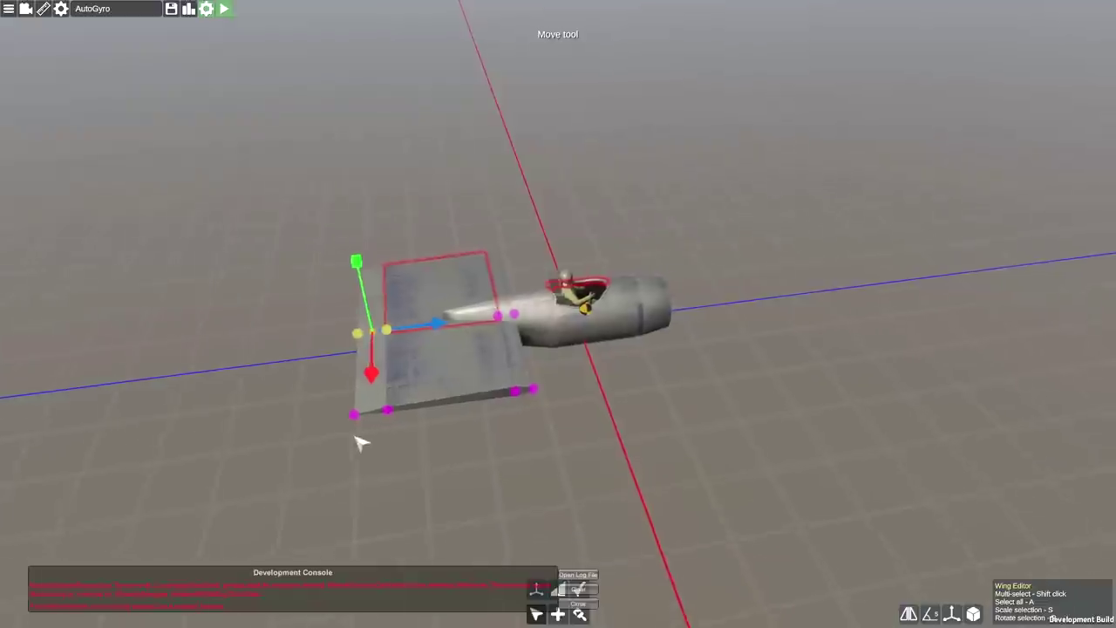
pyautogui.keyDown('shift'); pyautogui.click(396, 404); pyautogui.keyUp('shift')
pyautogui.moveTo(452, 366); pyautogui.dragTo(546, 374)
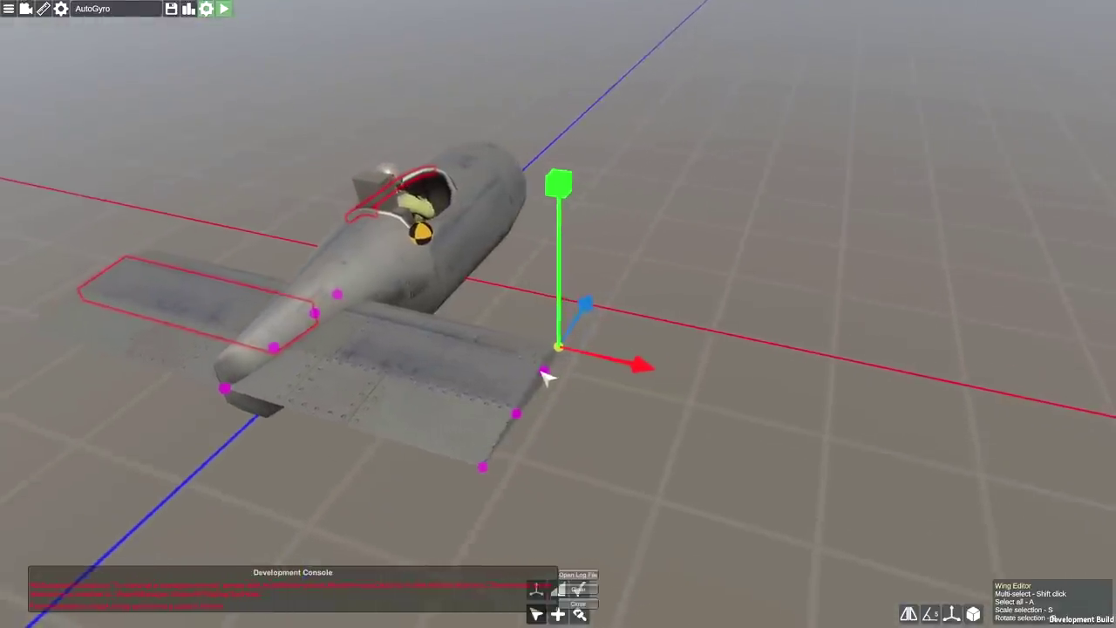
# Step: Sweep the wing's four tip points rearward and reduce the thickness of the wing tip
pyautogui.keyDown('shift'); pyautogui.click(519, 415); pyautogui.keyUp('shift')
pyautogui.keyDown('shift'); pyautogui.click(484, 466); pyautogui.keyUp('shift')
pyautogui.moveTo(486, 462); pyautogui.dragTo(448, 342)
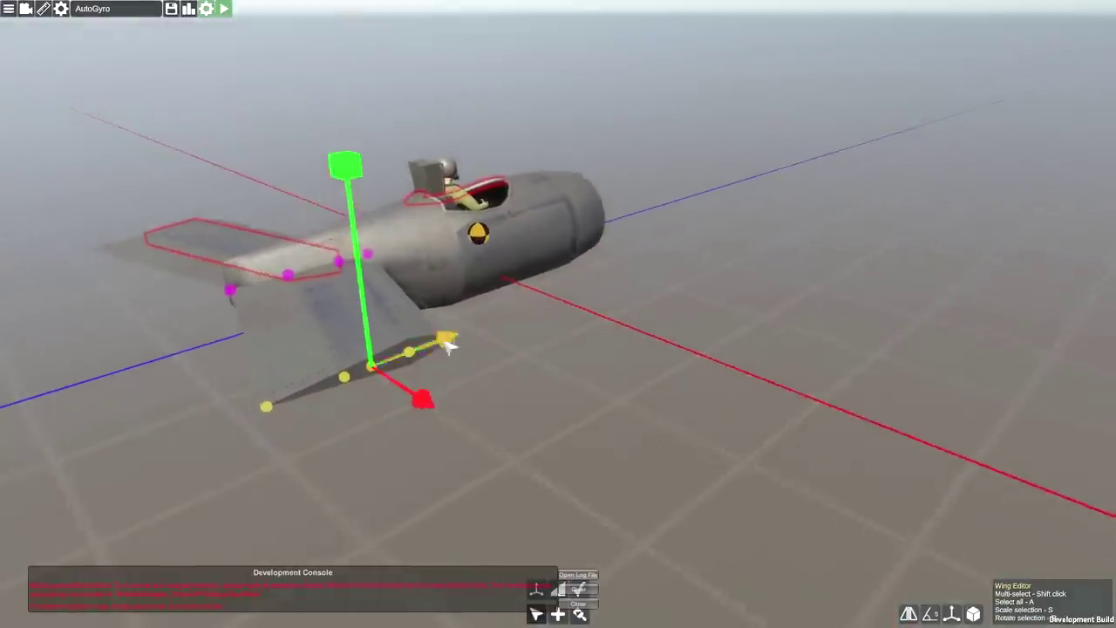
pyautogui.moveTo(370, 167); pyautogui.dragTo(382, 263)
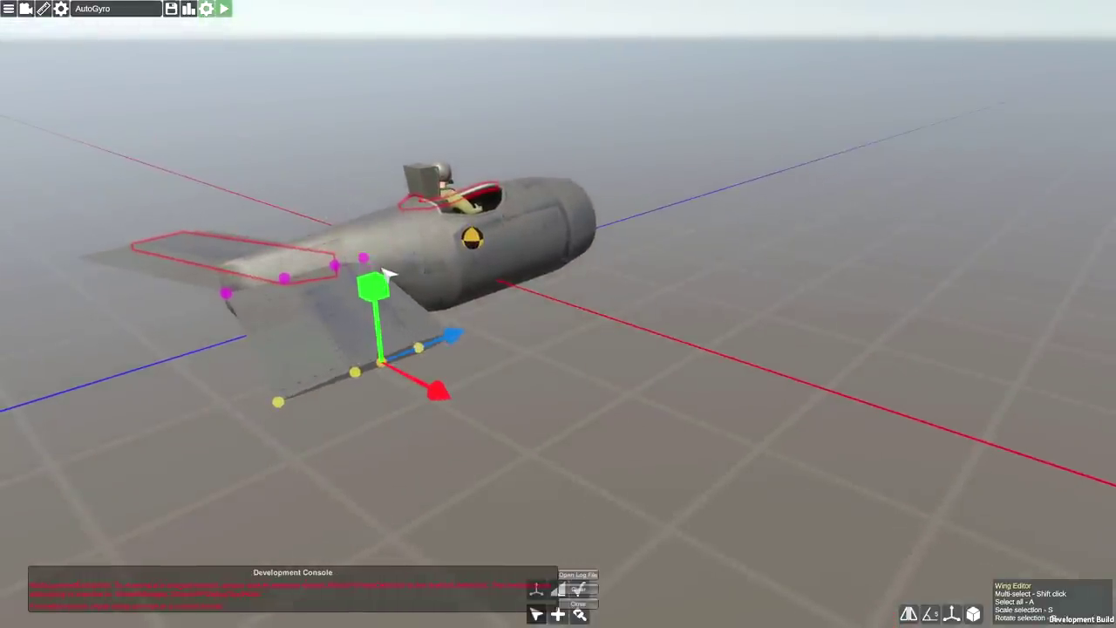
# Step: Select the two middle root points of the wing and reduce the root's thickness
pyautogui.click(334, 264)
pyautogui.keyDown('shift'); pyautogui.click(284, 278); pyautogui.keyUp('shift')
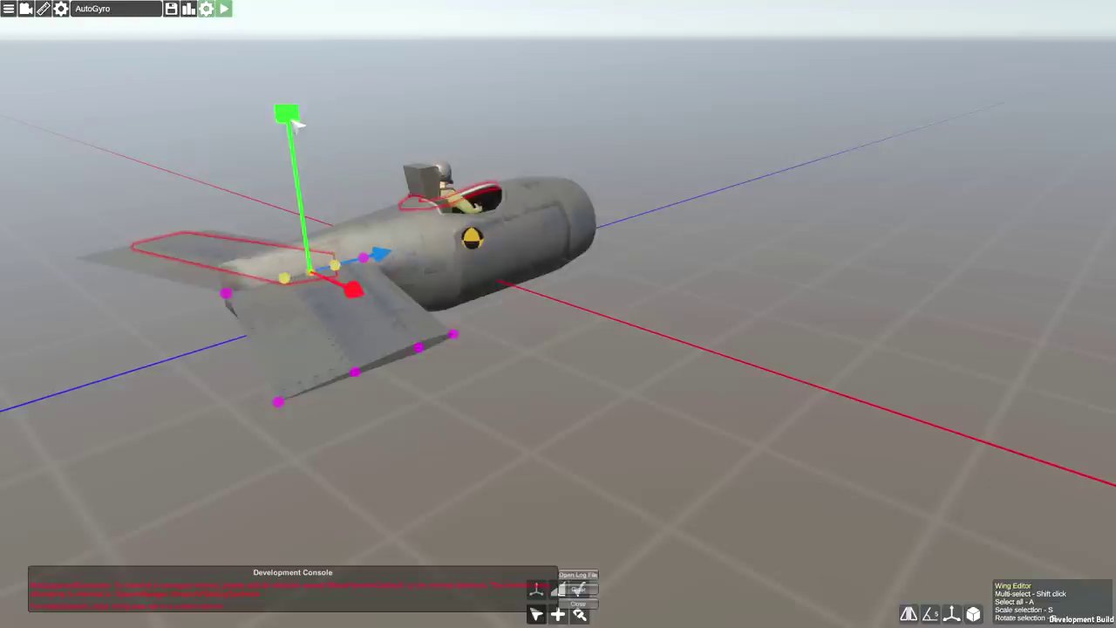
pyautogui.moveTo(324, 194); pyautogui.dragTo(461, 294)
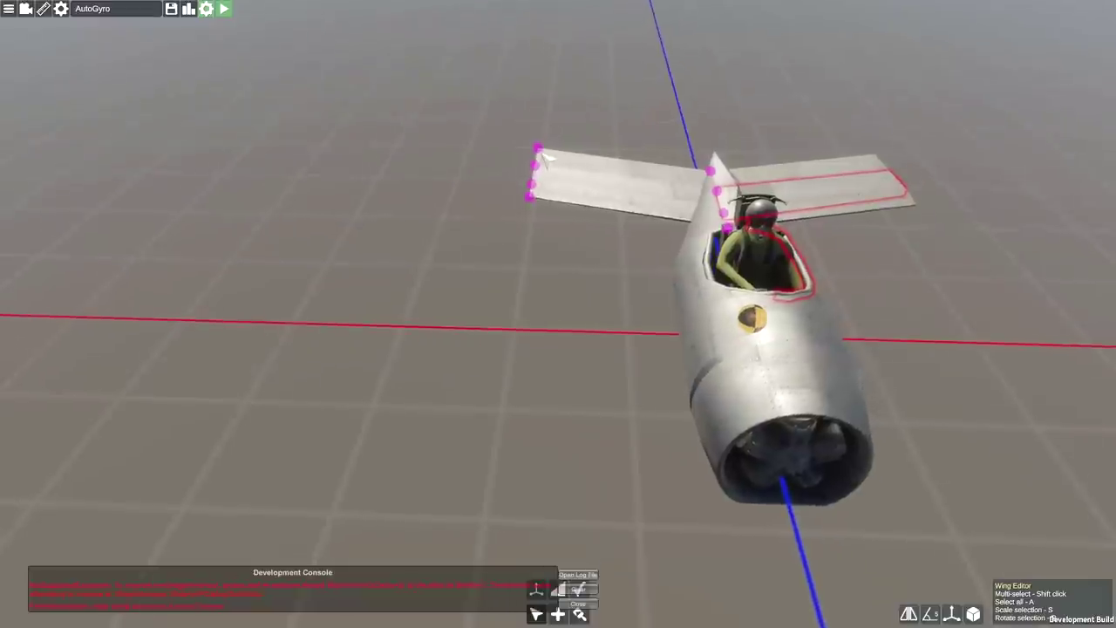
# Step: Select the four rear points of the tail wing, two at the root and two at the tip, and move them forward to shorten the chord
pyautogui.click(537, 149)
pyautogui.keyDown('shift'); pyautogui.click(532, 184); pyautogui.keyUp('shift')
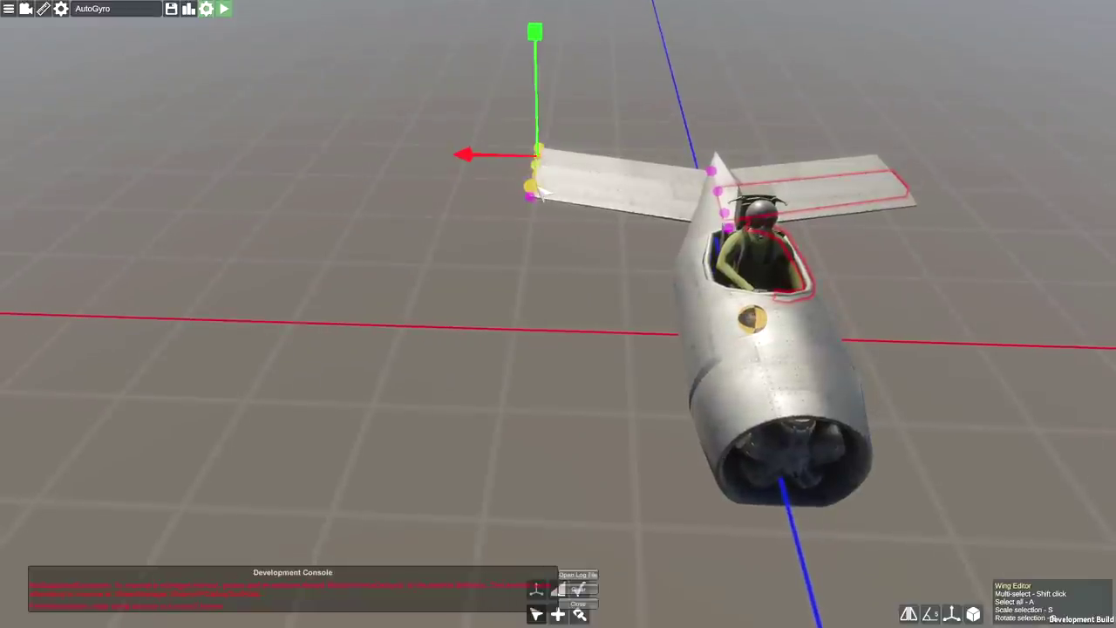
pyautogui.moveTo(535, 199); pyautogui.dragTo(616, 282)
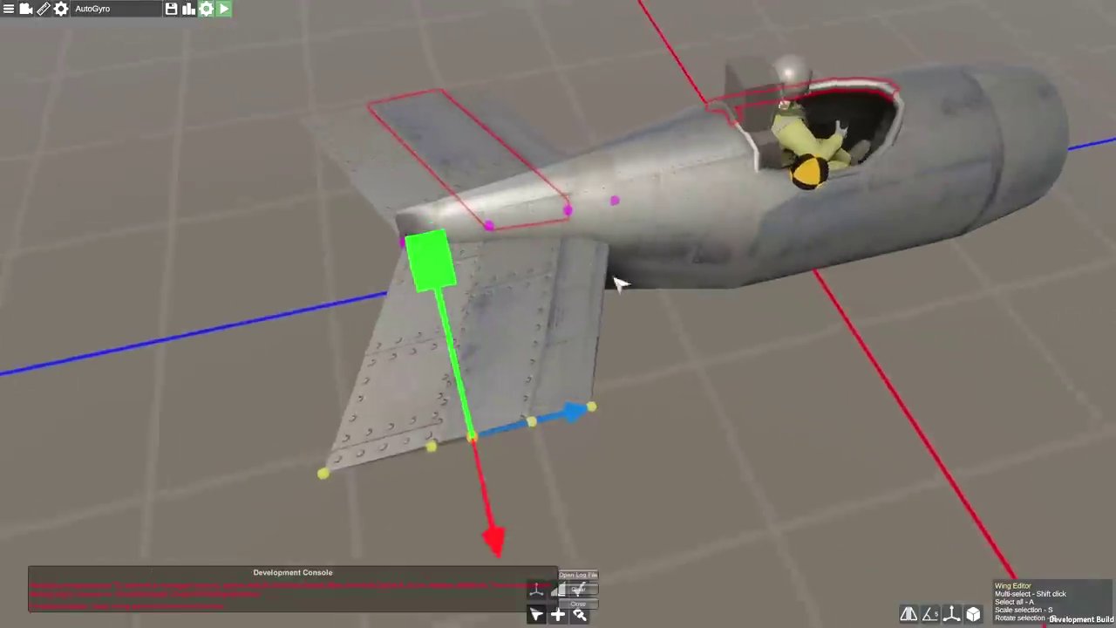
pyautogui.click(408, 391)
pyautogui.keyDown('shift'); pyautogui.click(385, 206); pyautogui.keyUp('shift')
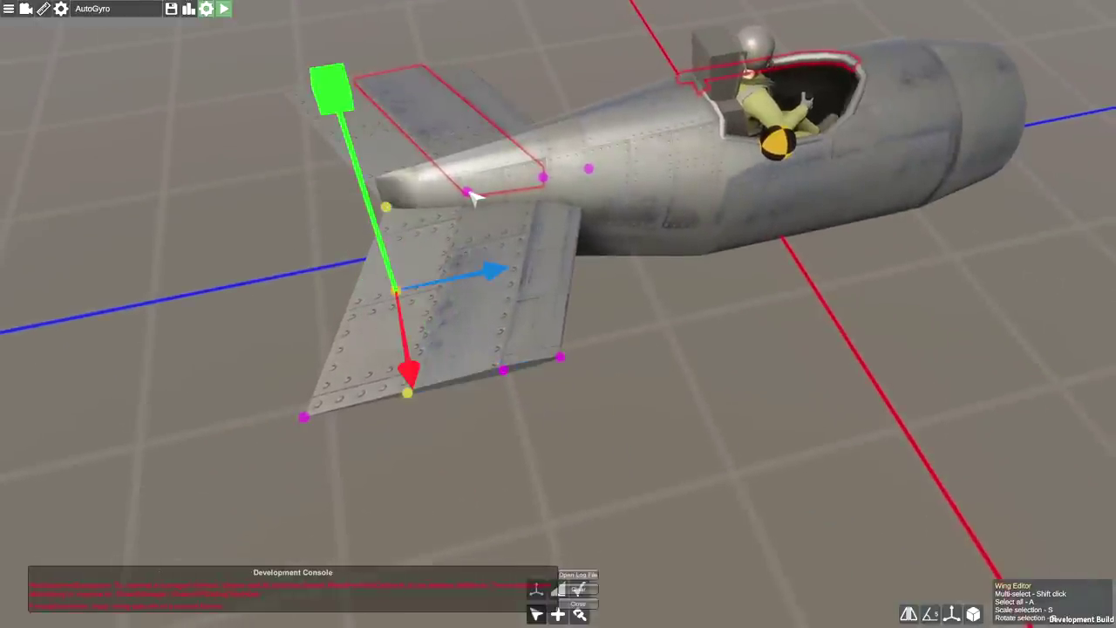
pyautogui.keyDown('shift'); pyautogui.click(468, 191); pyautogui.keyUp('shift')
pyautogui.keyDown('shift'); pyautogui.click(303, 417); pyautogui.keyUp('shift')
pyautogui.moveTo(488, 271); pyautogui.dragTo(514, 269)
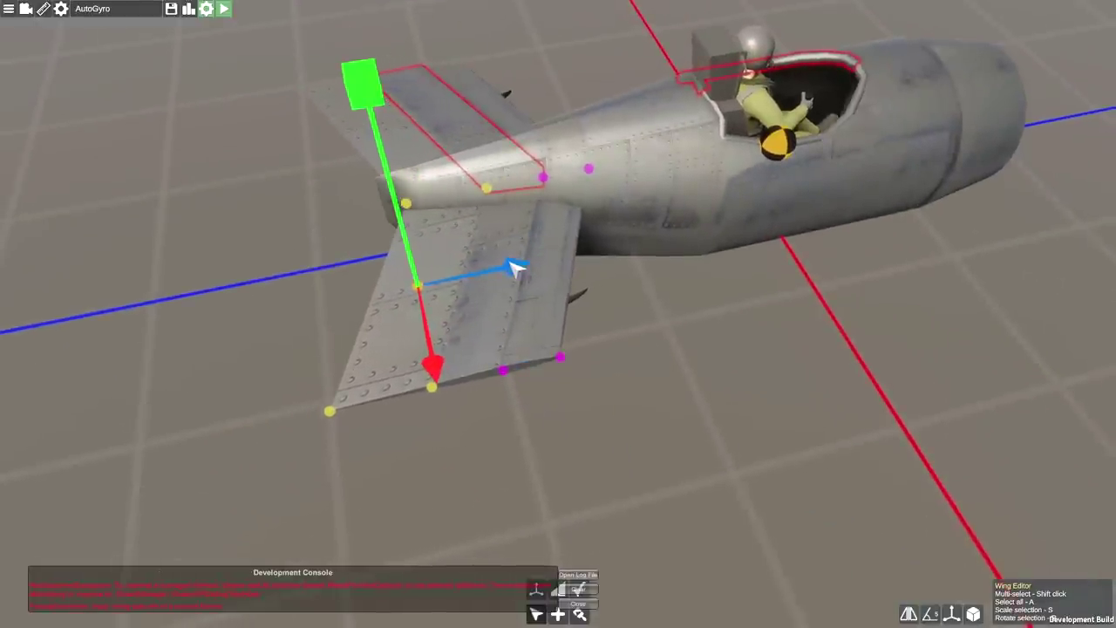
# Step: Move only the tail wing's rearmost root and tip points forward to narrow its trailing edge section
pyautogui.click(406, 203)
pyautogui.keyDown('shift'); pyautogui.click(329, 413); pyautogui.keyUp('shift')
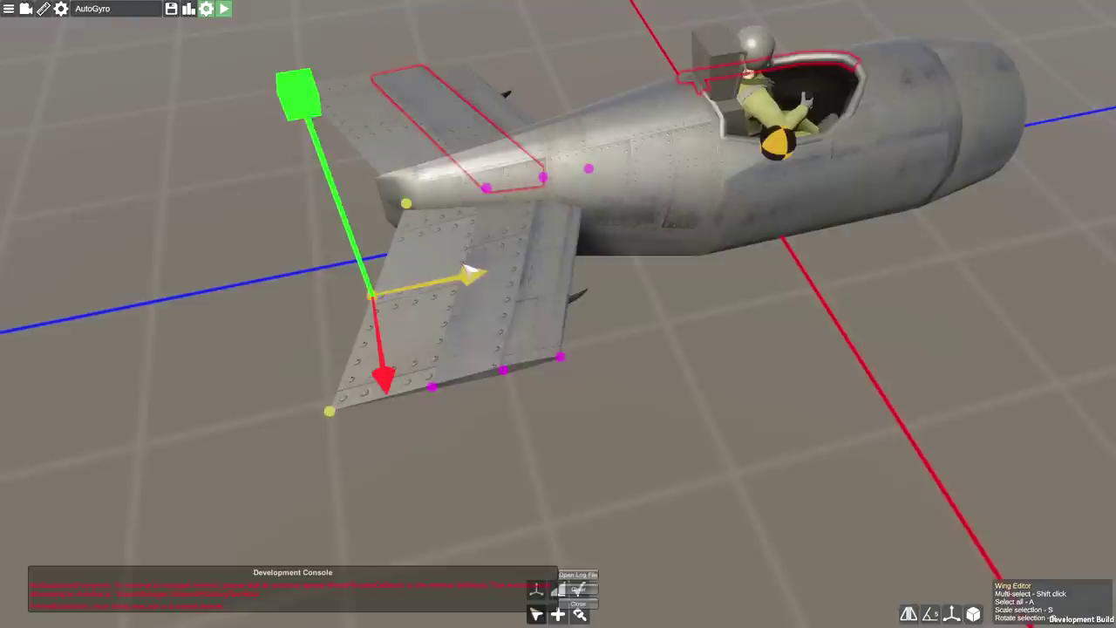
pyautogui.moveTo(463, 277); pyautogui.dragTo(496, 277)
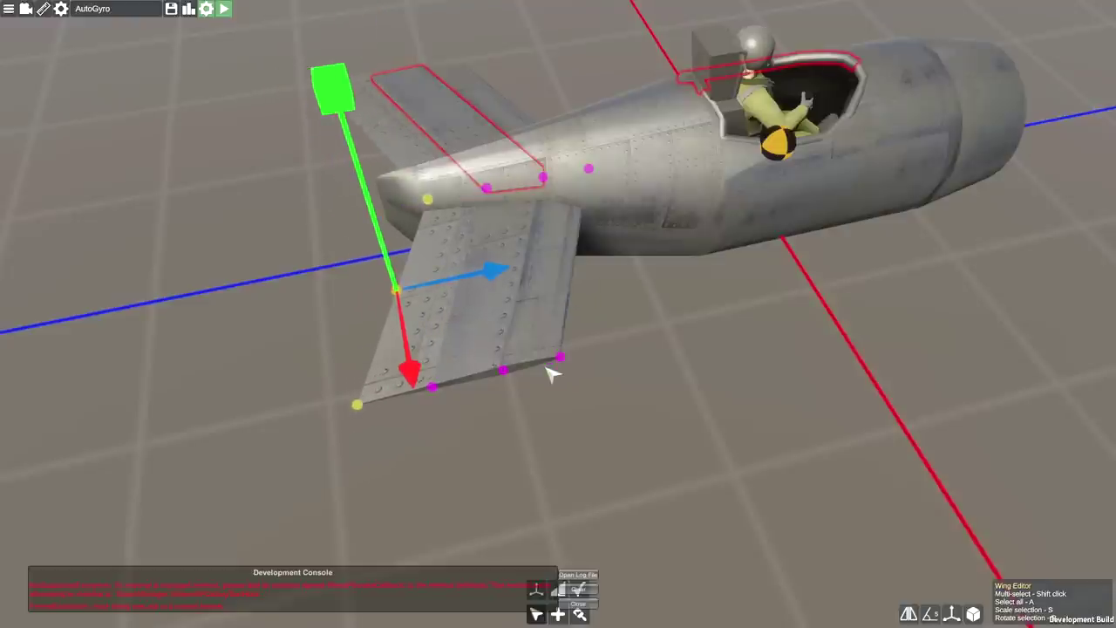
# Step: Split the tail wing chordwise close to its tip with the Split tool and finish editing it
pyautogui.moveTo(546, 368); pyautogui.dragTo(450, 346)
pyautogui.scroll(-5, 448, 343)
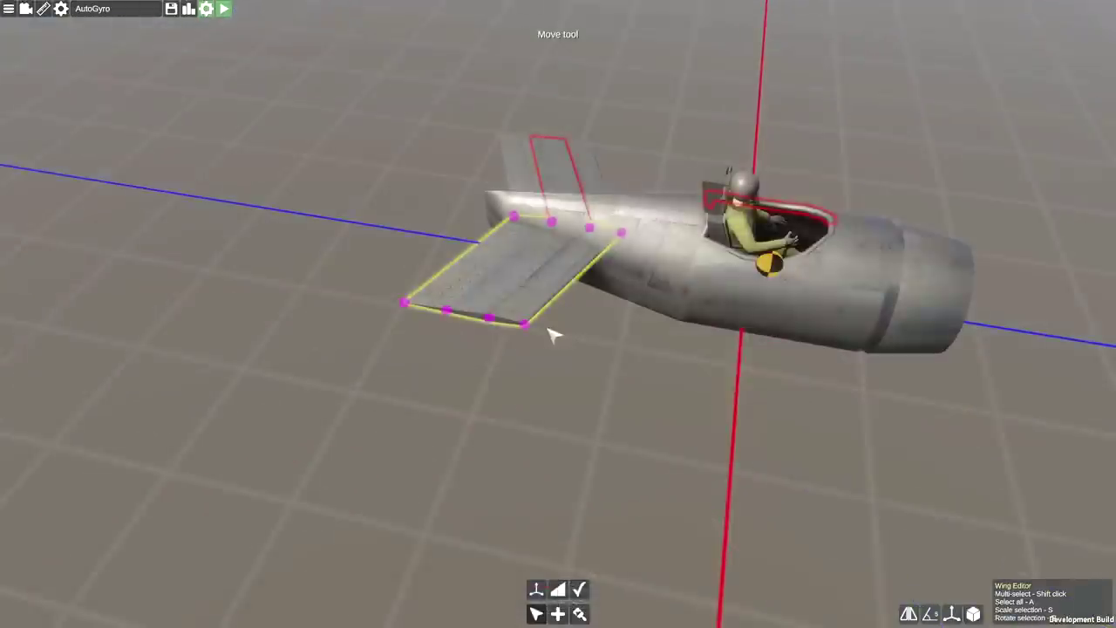
pyautogui.scroll(3, 562, 345)
pyautogui.moveTo(565, 345); pyautogui.dragTo(609, 551)
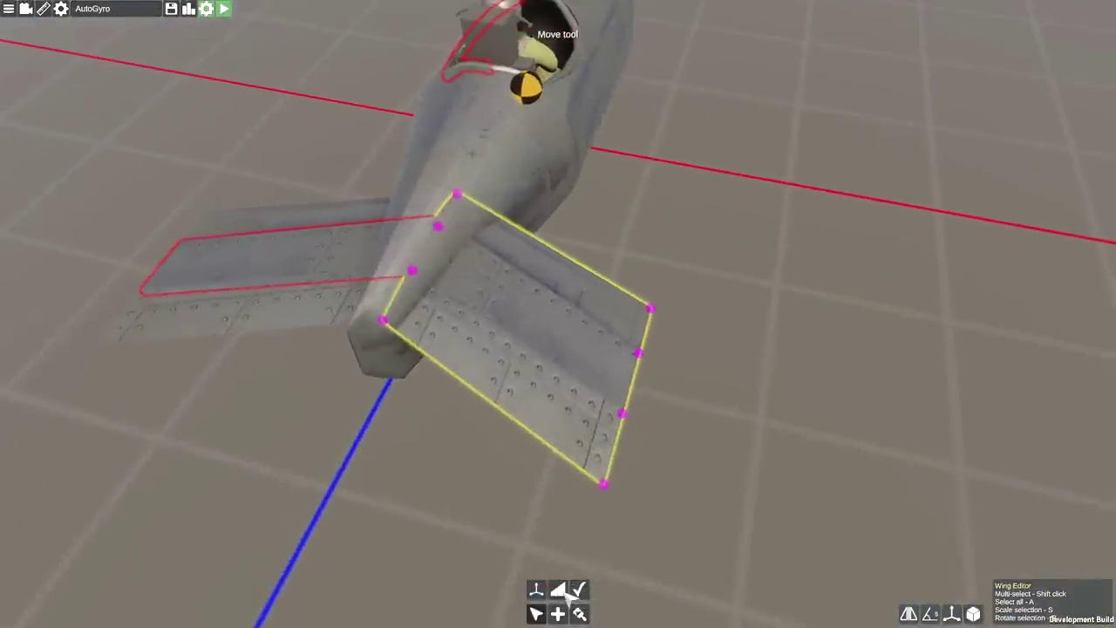
pyautogui.click(565, 591)
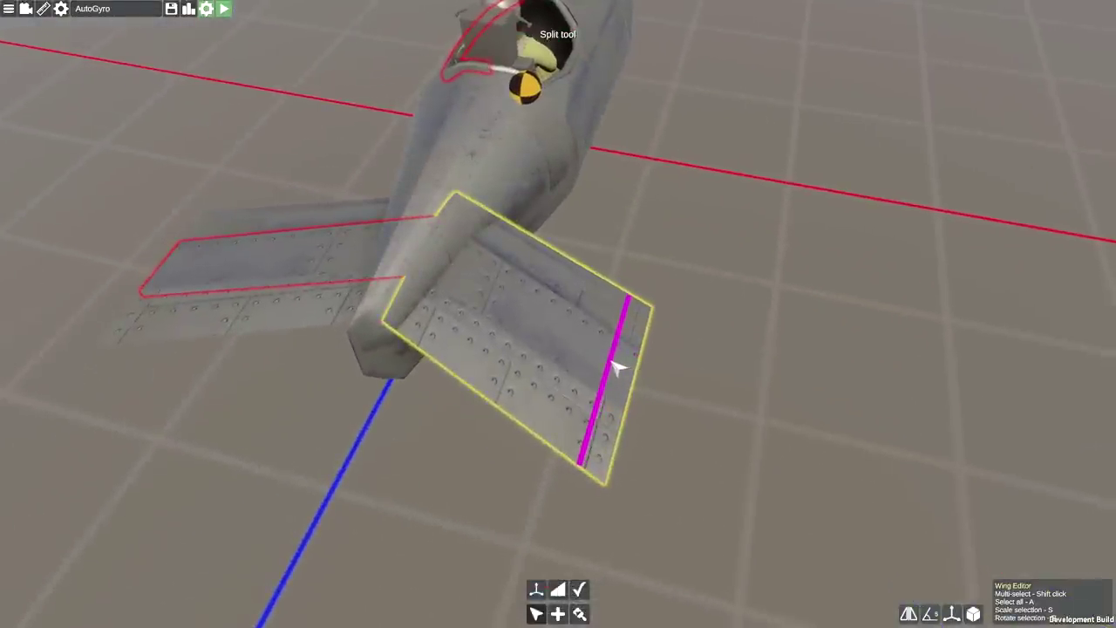
pyautogui.click(612, 363)
pyautogui.moveTo(730, 403); pyautogui.dragTo(717, 375)
pyautogui.click(579, 590)
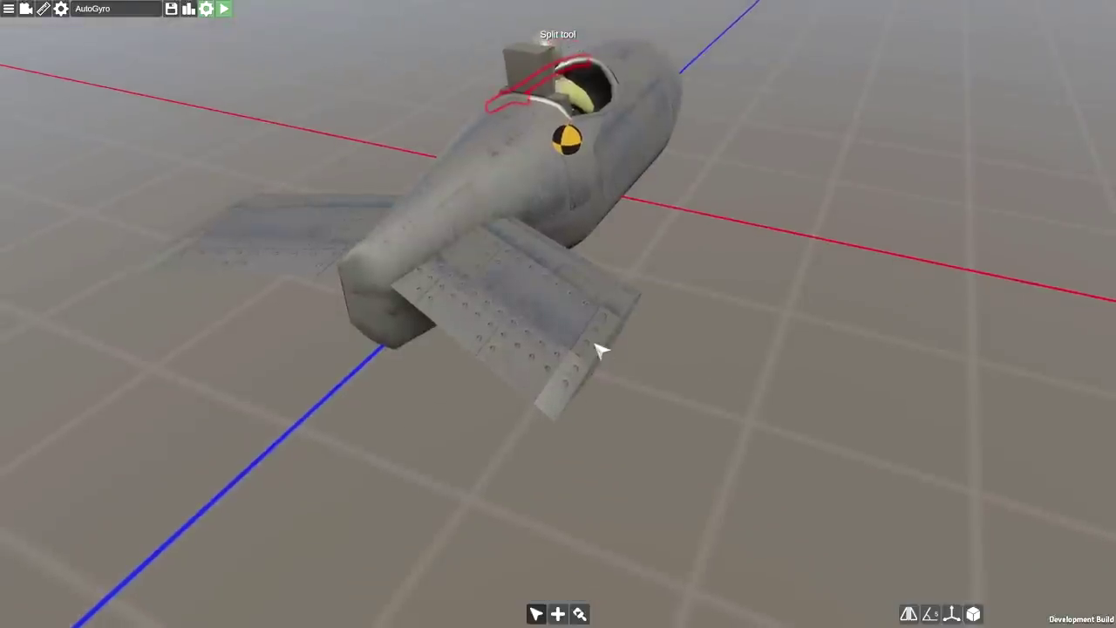
# Step: Open the narrow tip section in the wing editor, split it again just inside its outer edge, and return to the Move tool
pyautogui.click(597, 346)
pyautogui.click(1059, 330)
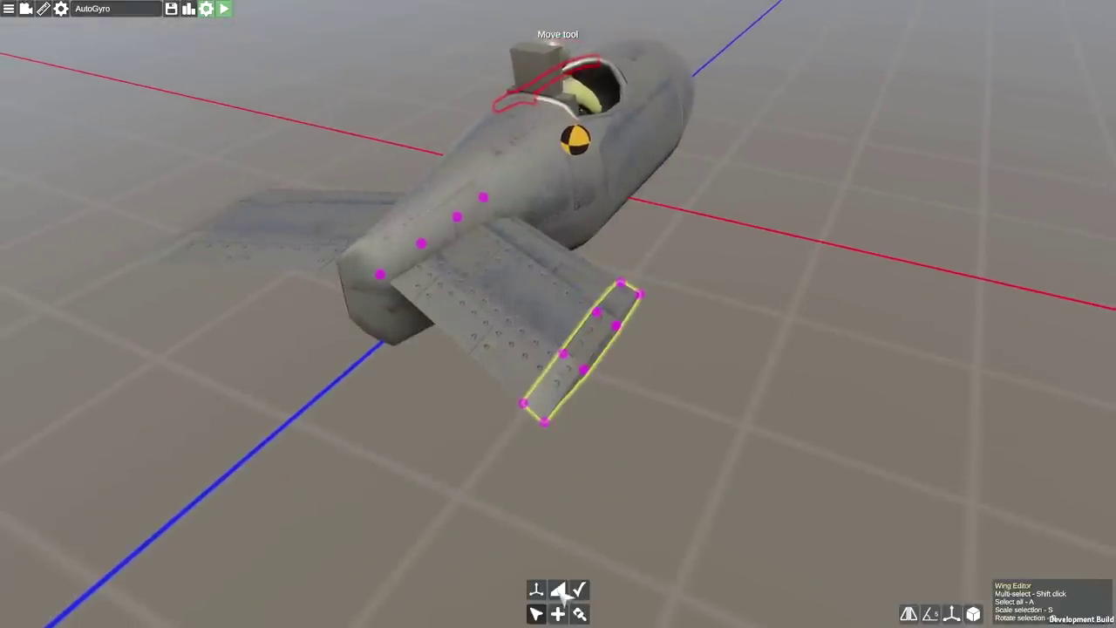
pyautogui.click(597, 361)
pyautogui.click(541, 590)
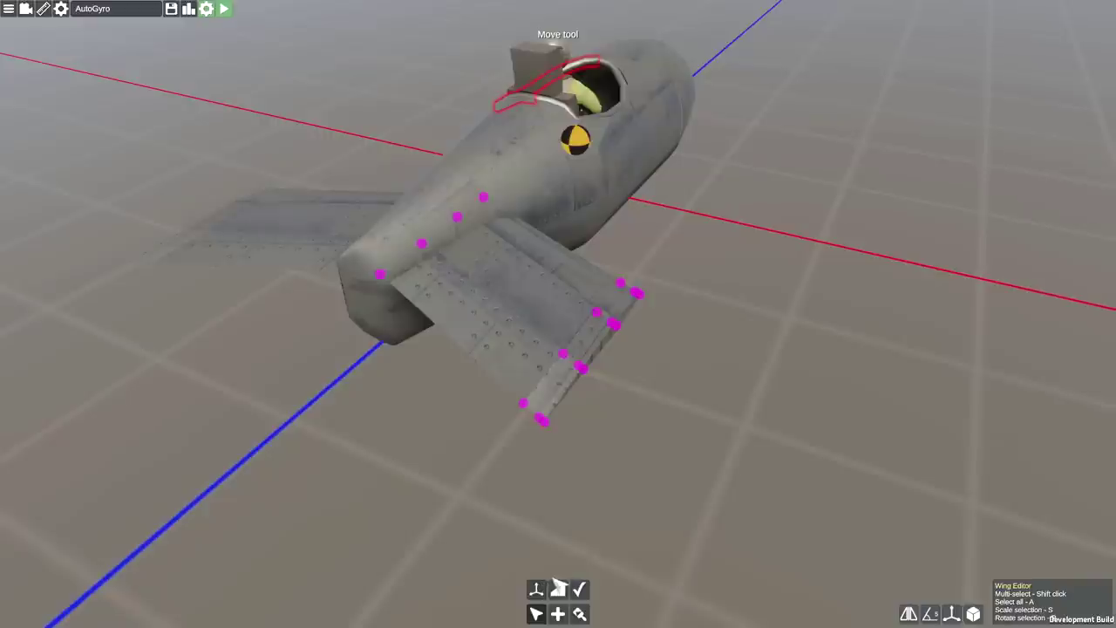
# Step: Select the two middle points on the outermost tip edge and move them outward to round off the wing tip
pyautogui.click(584, 371)
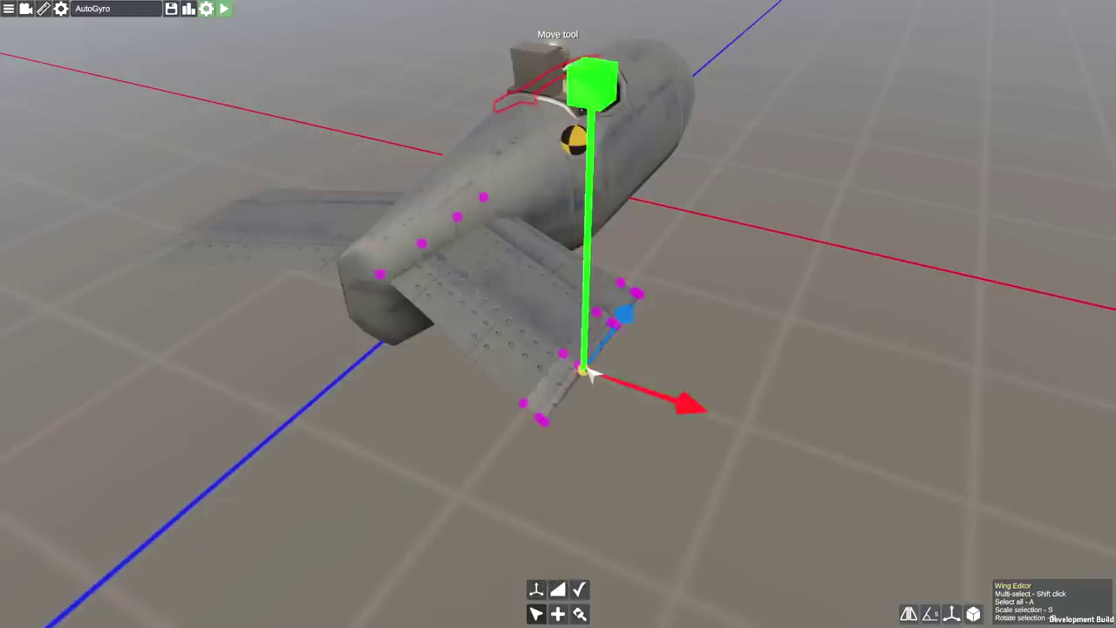
pyautogui.keyDown('shift'); pyautogui.click(617, 326); pyautogui.keyUp('shift')
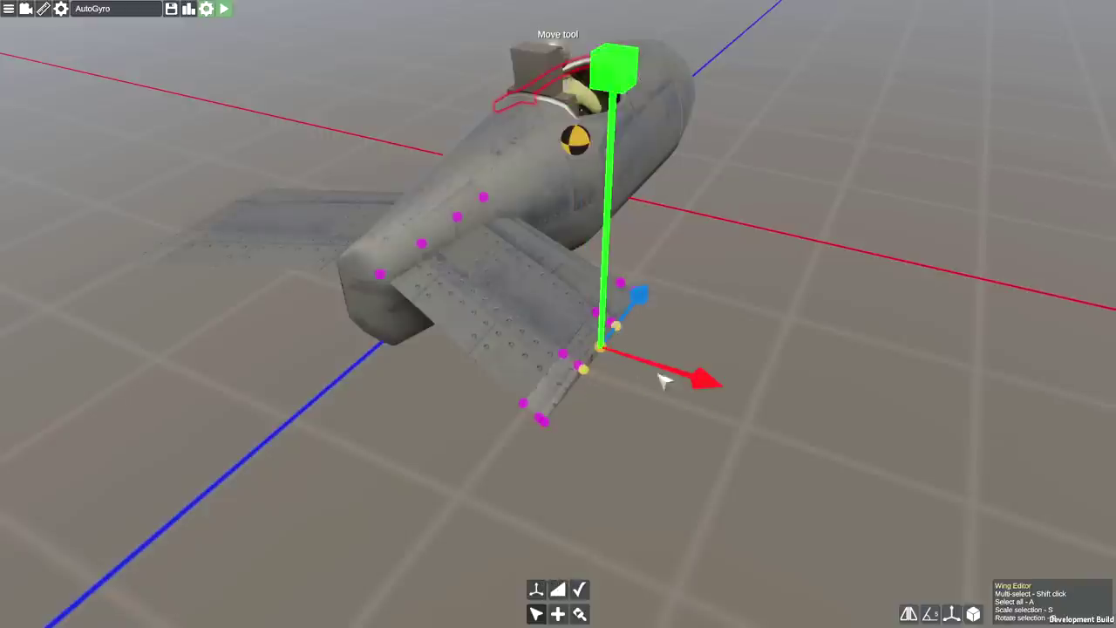
pyautogui.moveTo(662, 379); pyautogui.dragTo(638, 343)
pyautogui.click(718, 407)
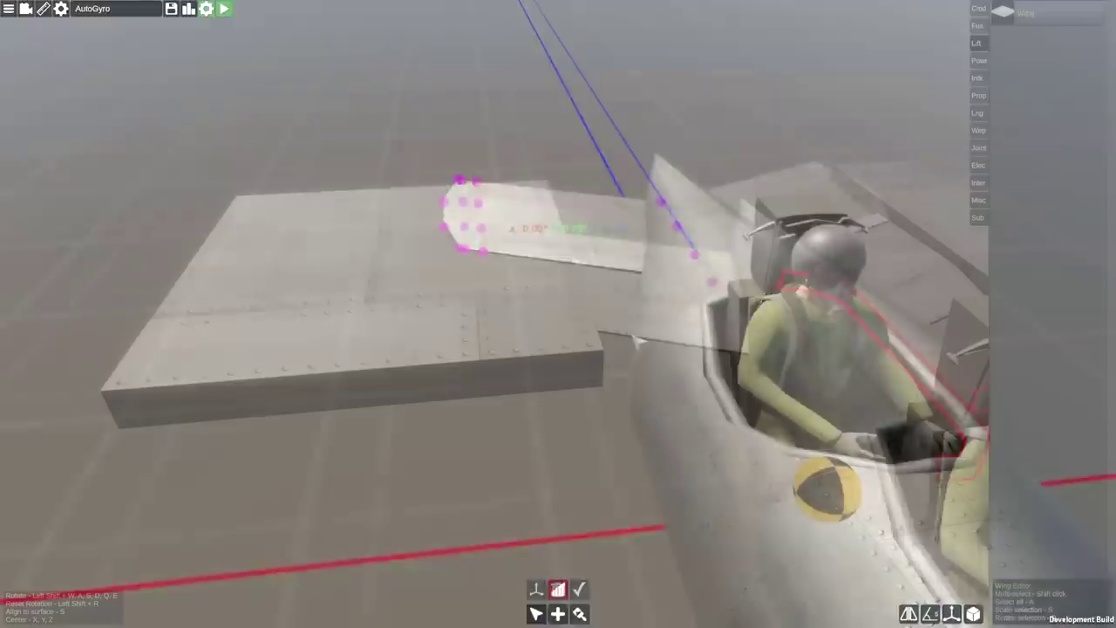
# Step: Attach a new wing part to the outer tip of the tail wing and rotate it 90° about Z so it stands upright
pyautogui.moveTo(555, 266); pyautogui.dragTo(353, 244)
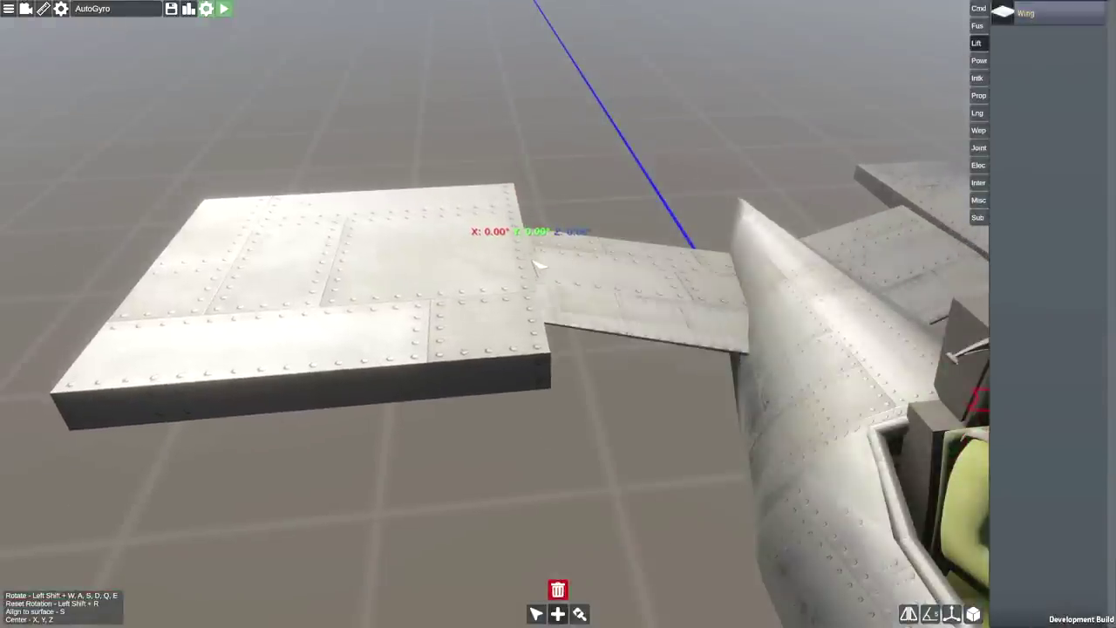
pyautogui.click(532, 262)
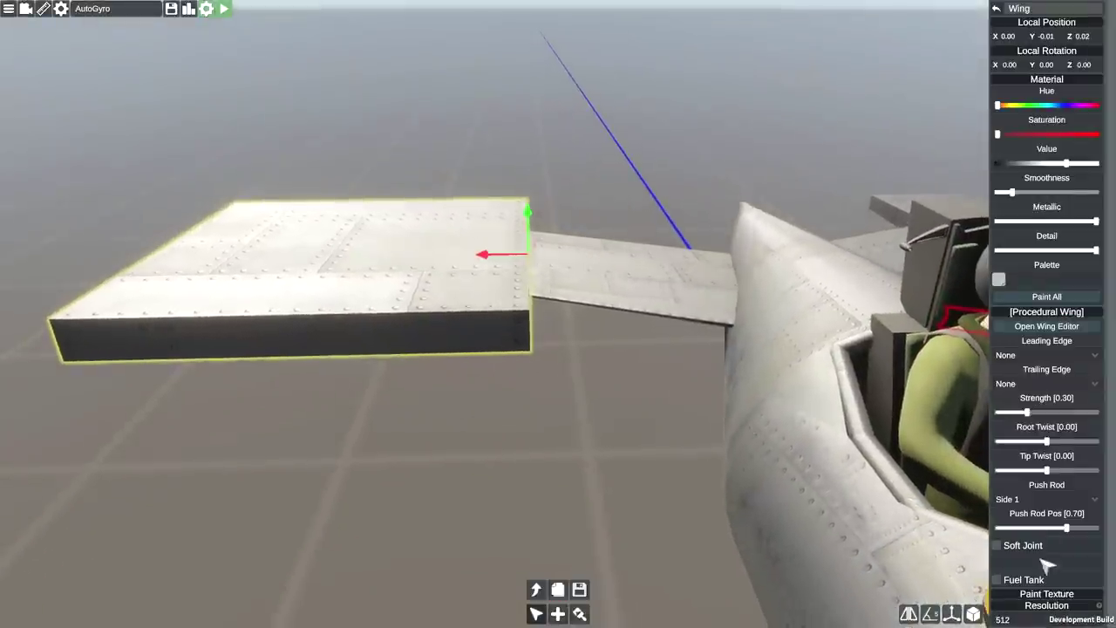
pyautogui.click(953, 614)
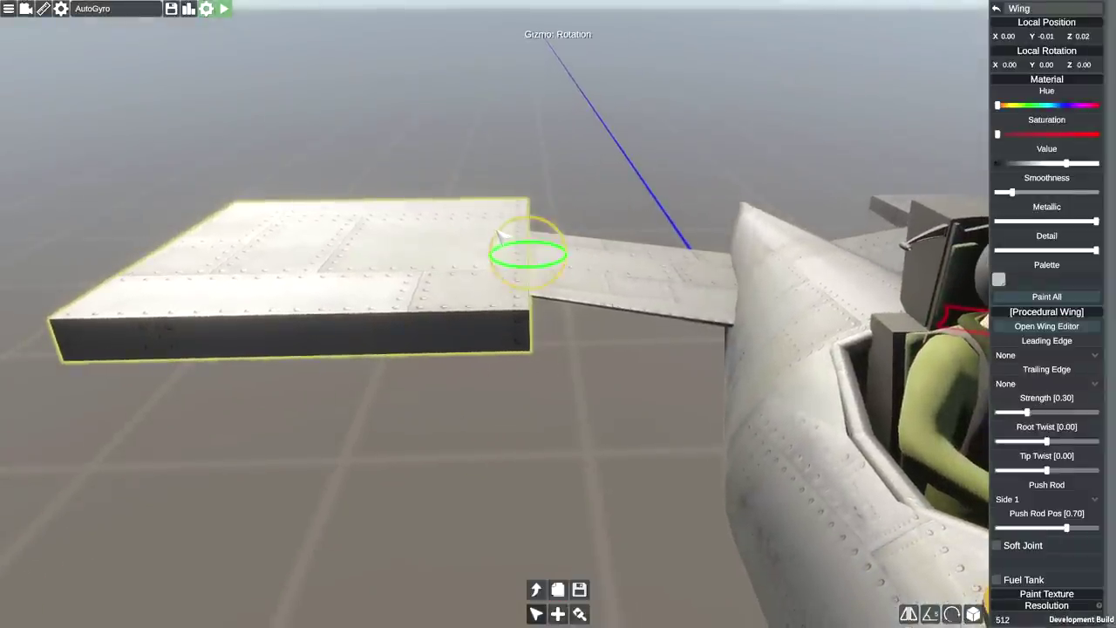
pyautogui.moveTo(501, 233); pyautogui.dragTo(688, 186)
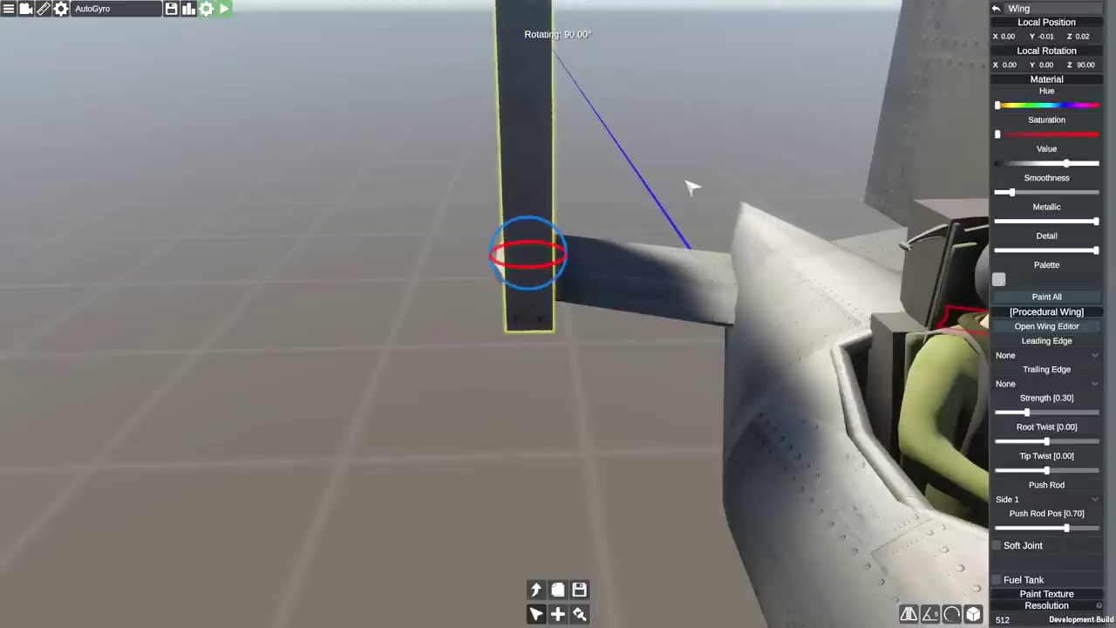
pyautogui.click(687, 201)
# Step: Set both the leading edge and the trailing edge of the upright wing to Standard
pyautogui.moveTo(671, 234); pyautogui.dragTo(744, 242)
pyautogui.scroll(-3, 744, 241)
pyautogui.click(563, 217)
pyautogui.scroll(2, 599, 211)
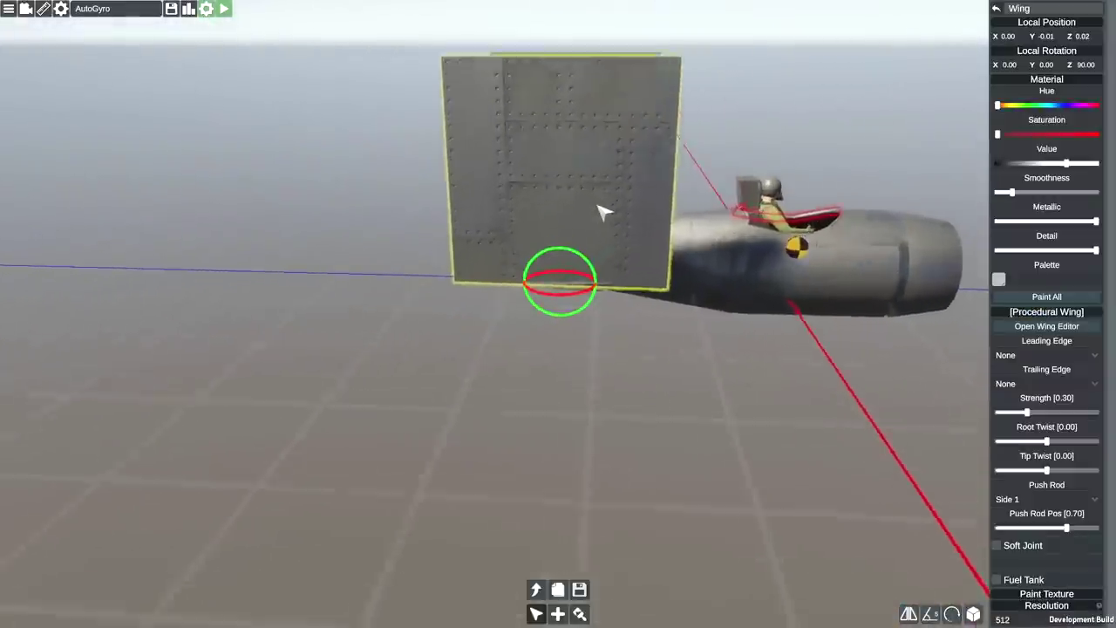
pyautogui.scroll(3, 601, 211)
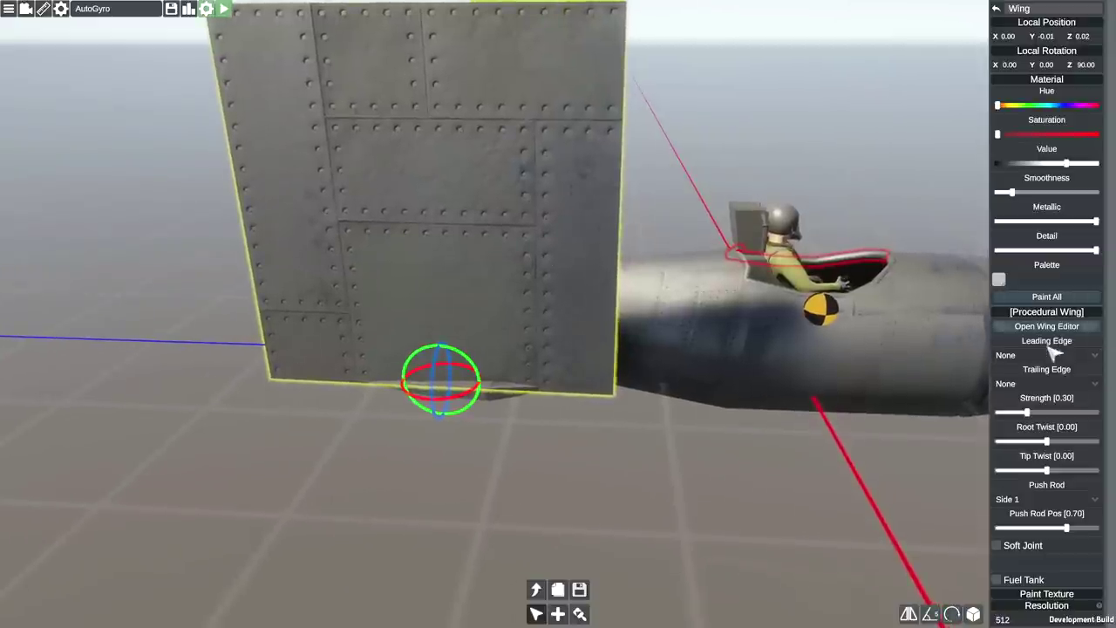
pyautogui.click(1043, 354)
pyautogui.click(1032, 384)
pyautogui.click(1037, 383)
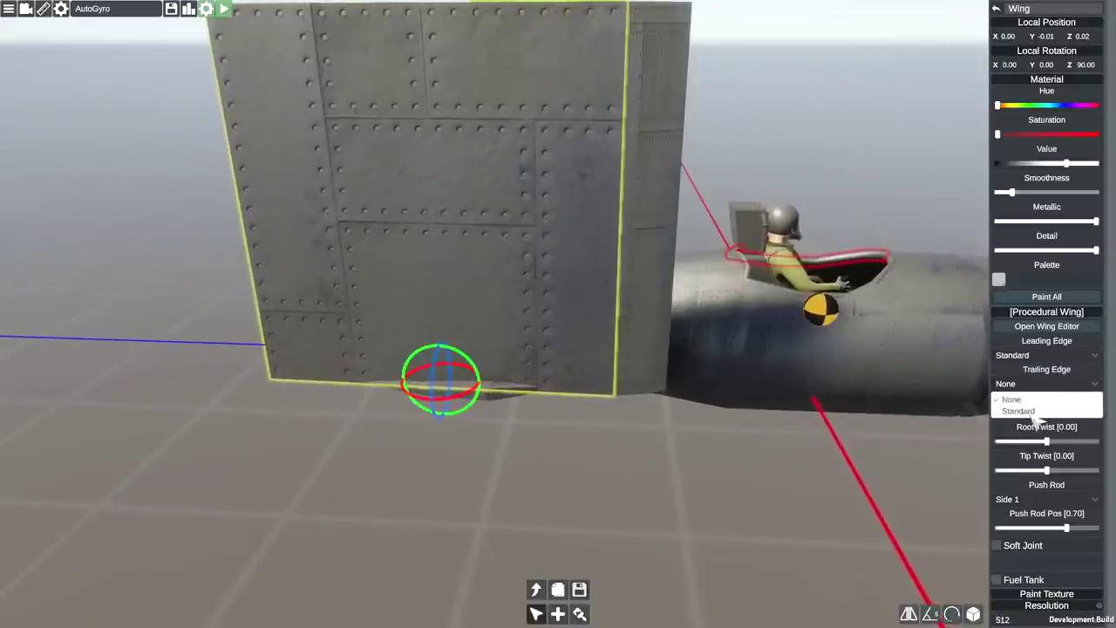
pyautogui.click(1035, 408)
# Step: Open the upright fin in the wing editor and move its four front points rearward
pyautogui.click(1048, 327)
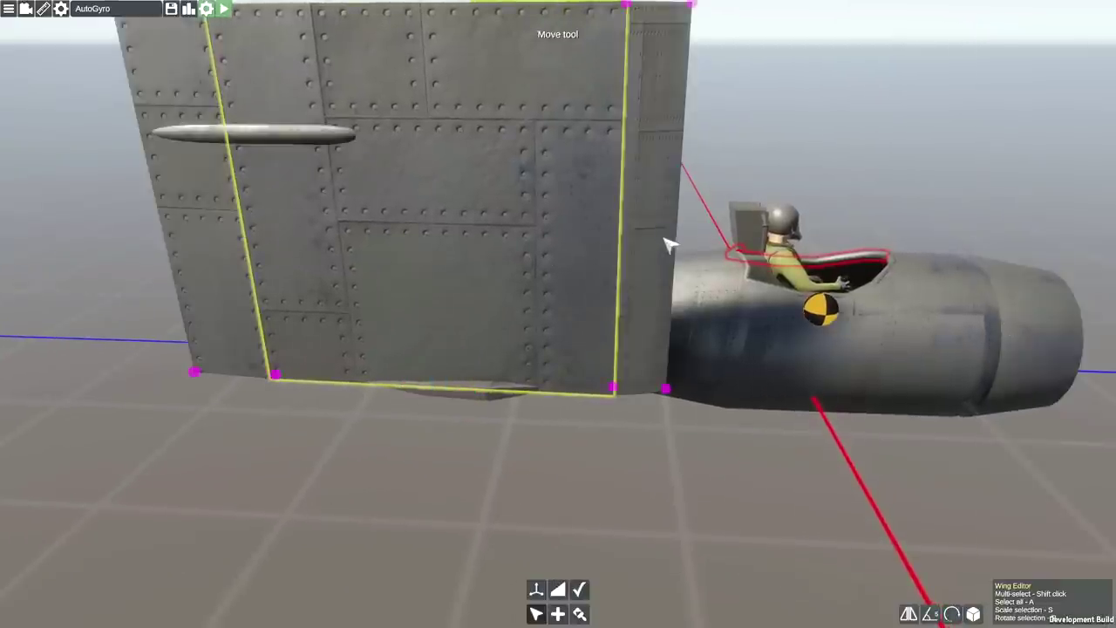
pyautogui.click(613, 388)
pyautogui.keyDown('shift'); pyautogui.click(666, 388); pyautogui.keyUp('shift')
pyautogui.scroll(-4, 643, 253)
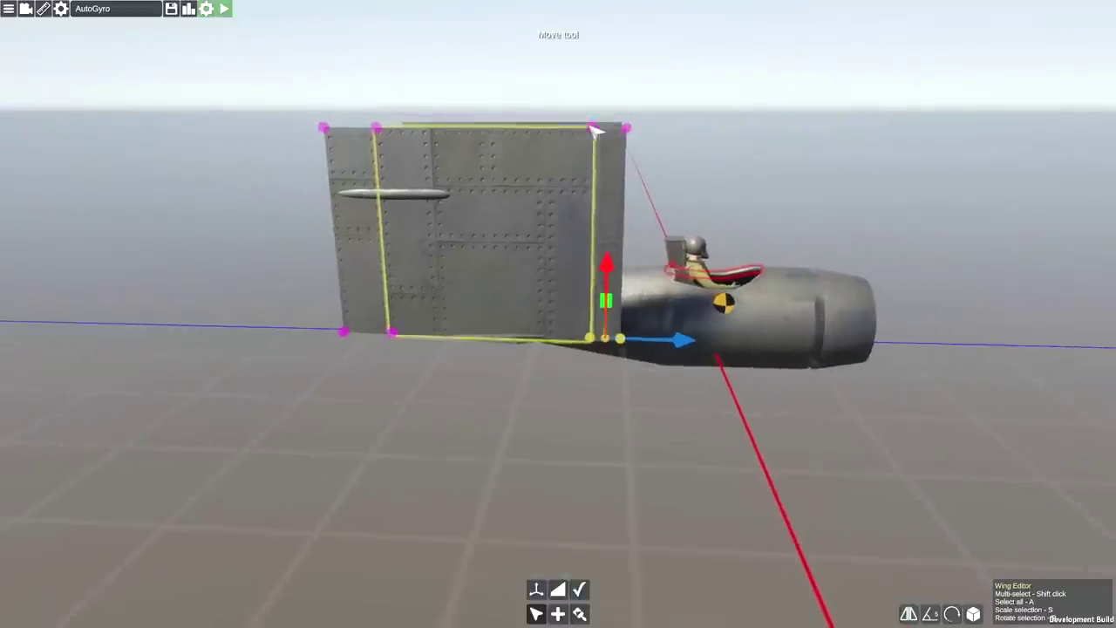
pyautogui.keyDown('shift'); pyautogui.click(593, 129); pyautogui.keyUp('shift')
pyautogui.keyDown('shift'); pyautogui.click(625, 129); pyautogui.keyUp('shift')
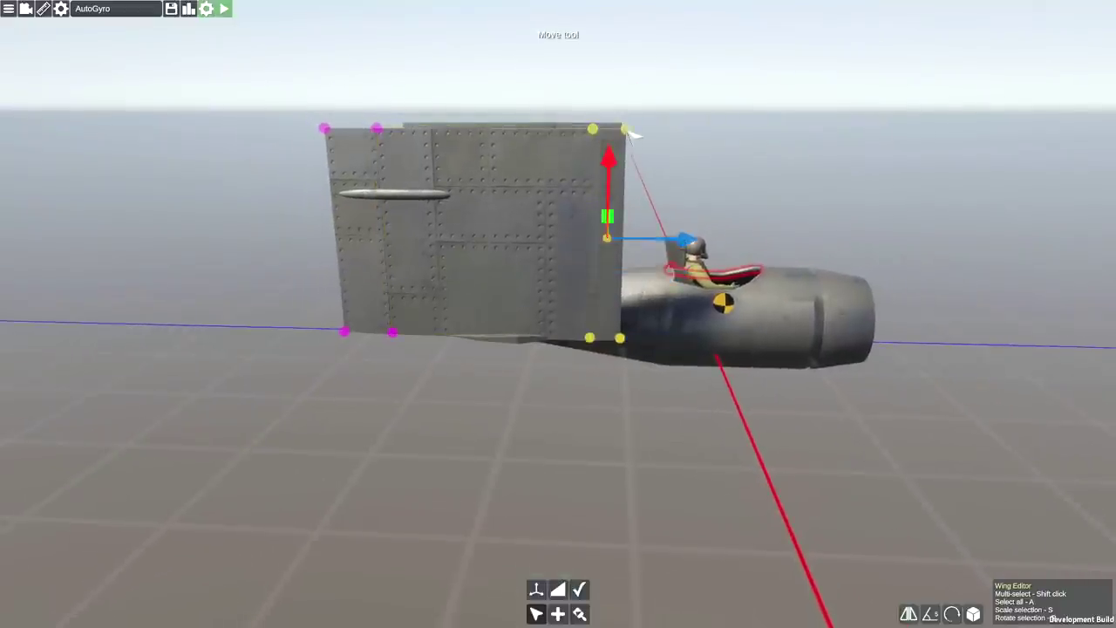
pyautogui.moveTo(676, 242); pyautogui.dragTo(596, 242)
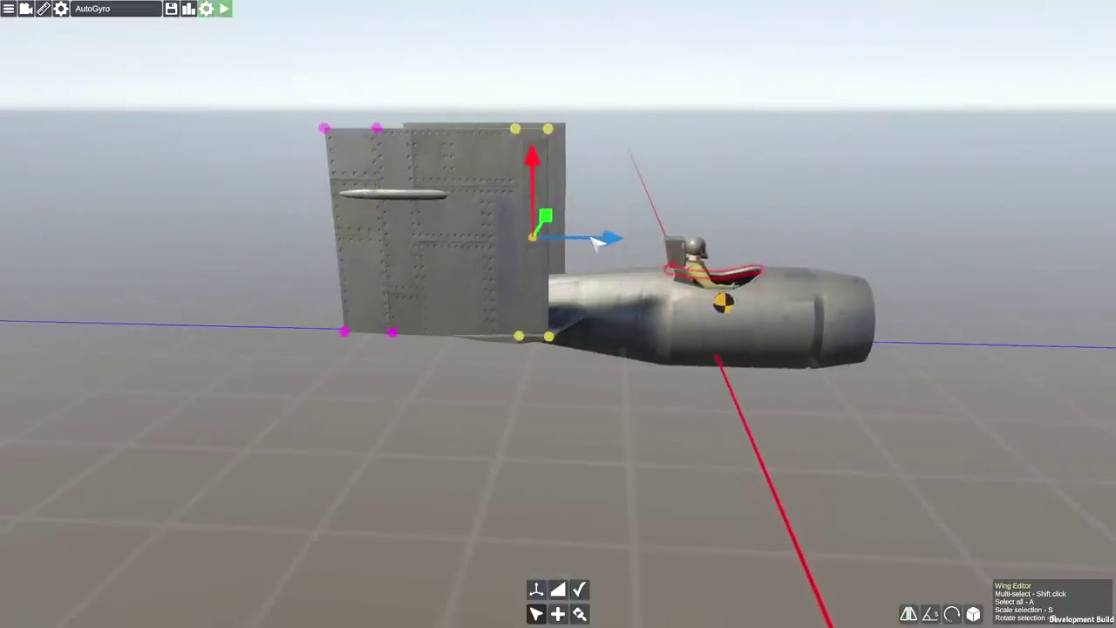
# Step: Select the upright fin's four rear points and move them forward to shorten its chord
pyautogui.click(346, 332)
pyautogui.keyDown('shift'); pyautogui.click(393, 333); pyautogui.keyUp('shift')
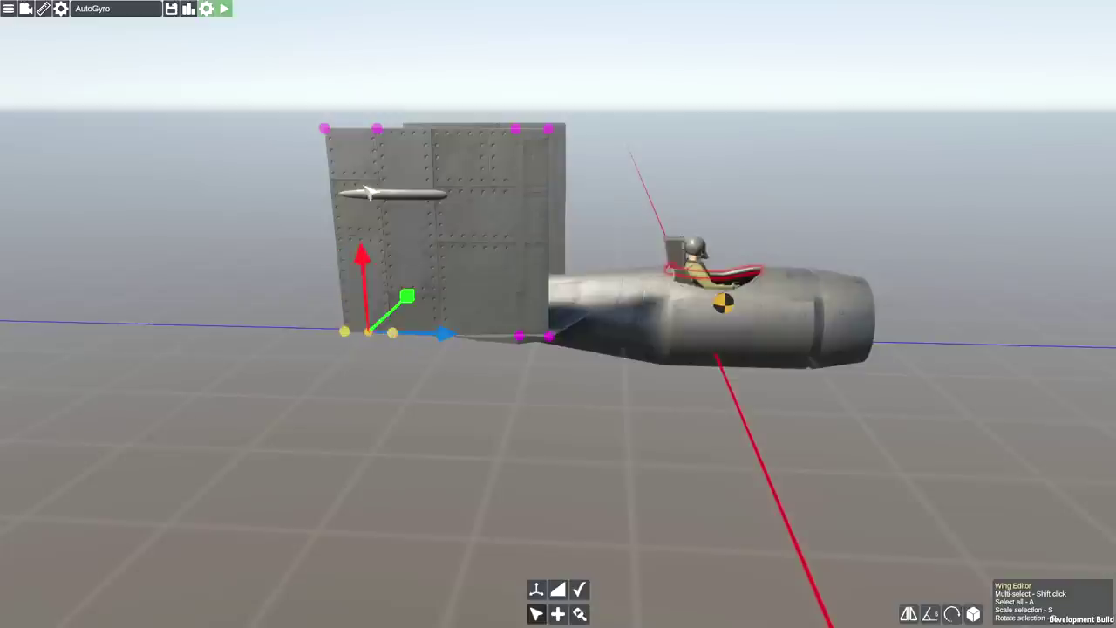
pyautogui.keyDown('shift'); pyautogui.click(324, 129); pyautogui.keyUp('shift')
pyautogui.keyDown('shift'); pyautogui.click(377, 129); pyautogui.keyUp('shift')
pyautogui.moveTo(449, 247); pyautogui.dragTo(565, 250)
# Step: Select the upright fin's root point just ahead of its trailing edge
pyautogui.click(502, 335)
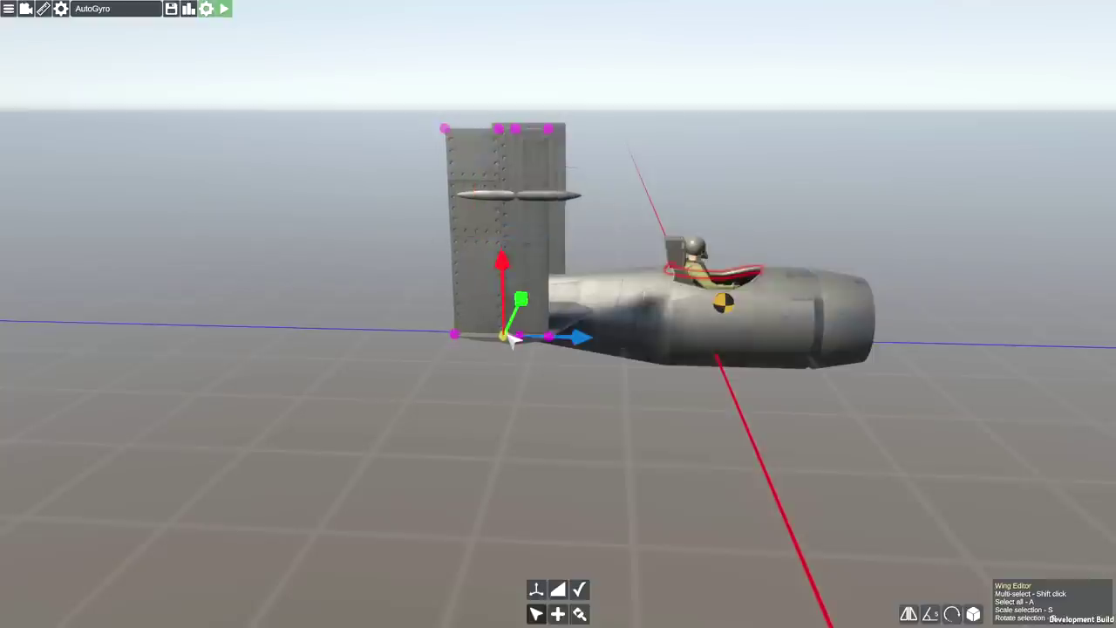